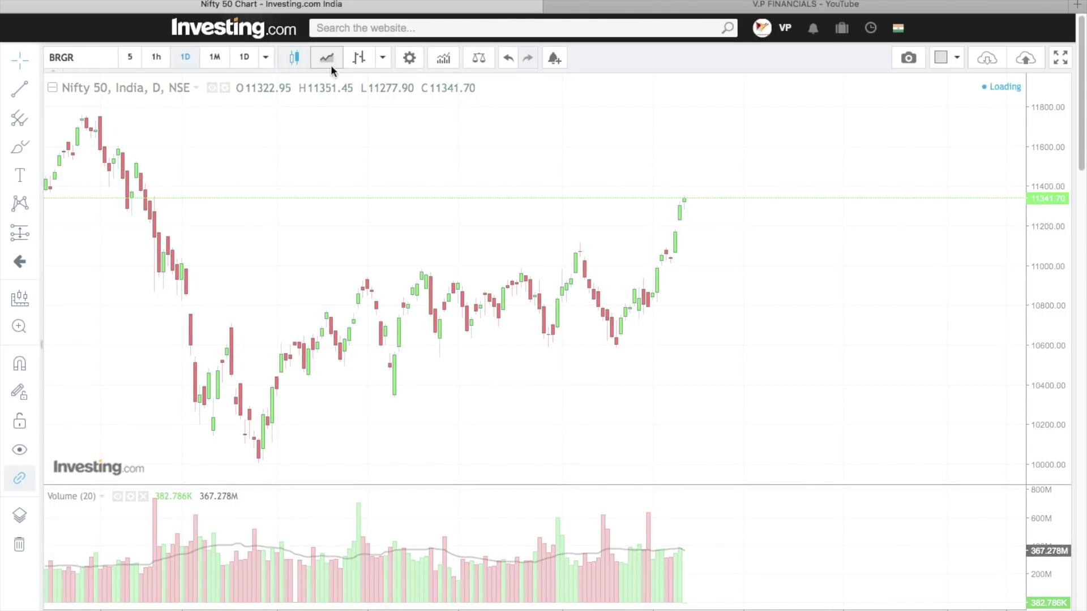
Set the Berger Paints India chart to the 30-minute interval
{"action": "left_click", "coordinate": [266, 57]}
{"action": "left_click", "coordinate": [293, 160]}
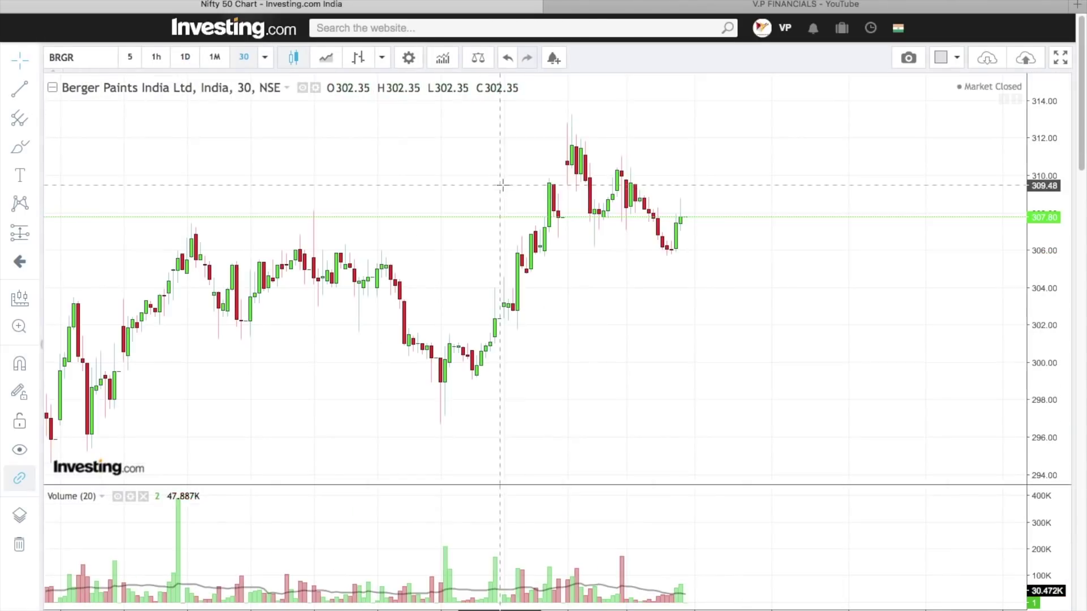
{"action": "right_click", "coordinate": [306, 191]}
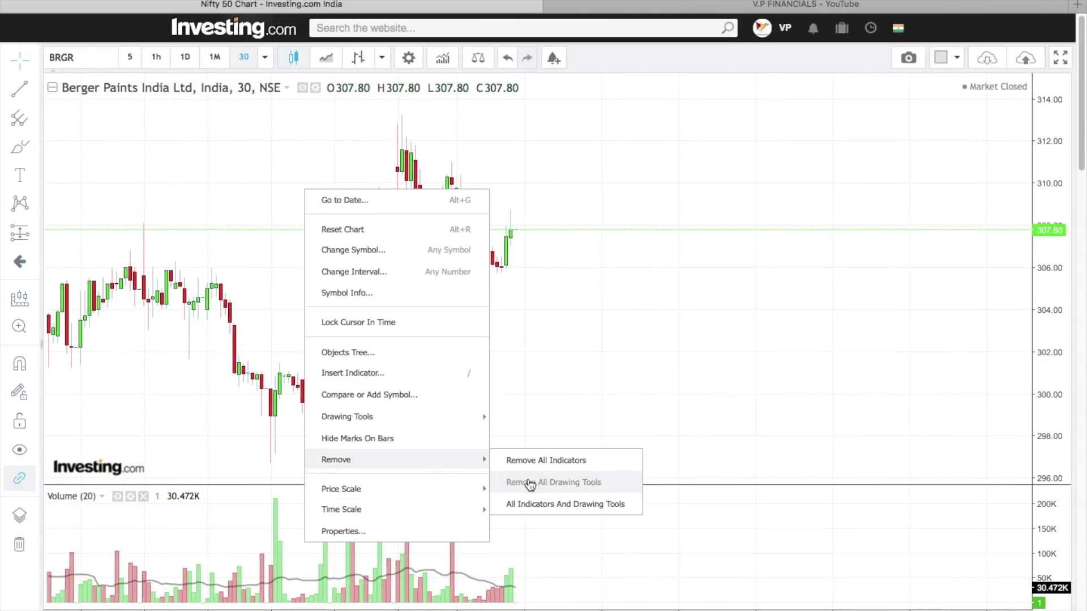
{"action": "left_click", "coordinate": [443, 441]}
{"action": "left_click_drag", "start_coordinate": [391, 376], "coordinate": [635, 322]}
{"action": "left_click_drag", "start_coordinate": [448, 340], "coordinate": [420, 344]}
{"action": "scroll", "coordinate": [506, 340], "scroll_direction": "down", "scroll_amount": 1}
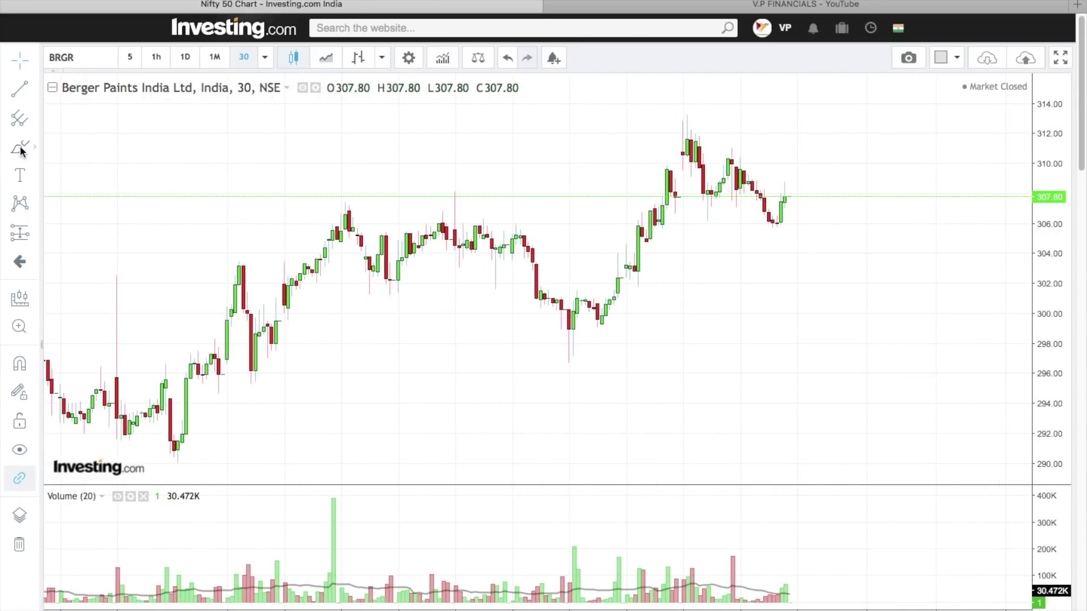
Brush level lines along the swing lows near 290 and 296 and highs near 308 and 314, plus a rising wave marked with a circled 1
{"action": "left_click", "coordinate": [19, 149]}
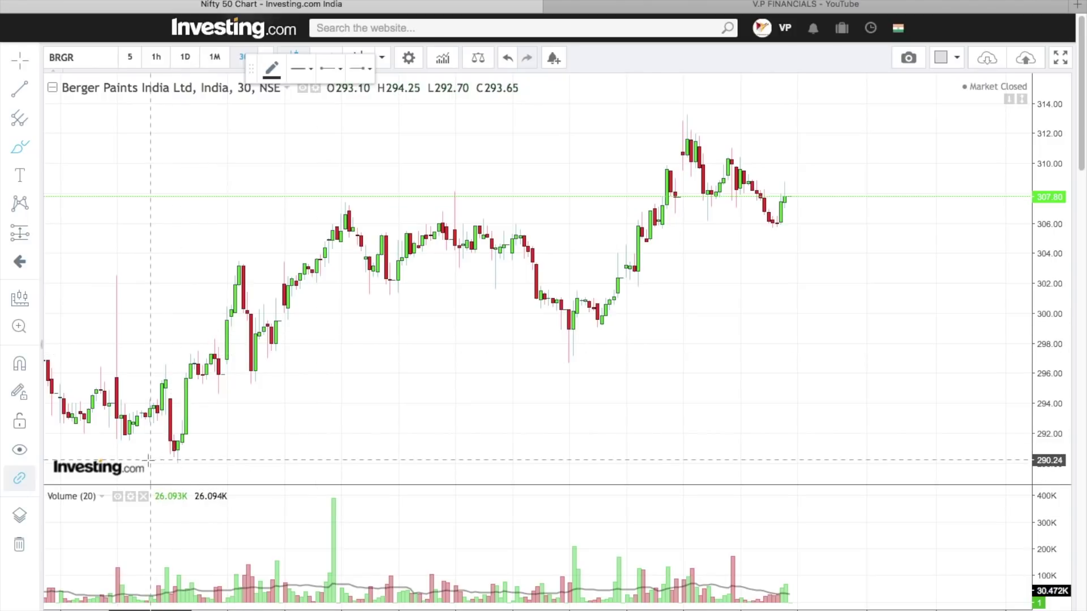
{"action": "left_click_drag", "start_coordinate": [149, 460], "coordinate": [191, 459]}
{"action": "left_click_drag", "start_coordinate": [298, 201], "coordinate": [491, 197]}
{"action": "left_click_drag", "start_coordinate": [477, 373], "coordinate": [503, 373]}
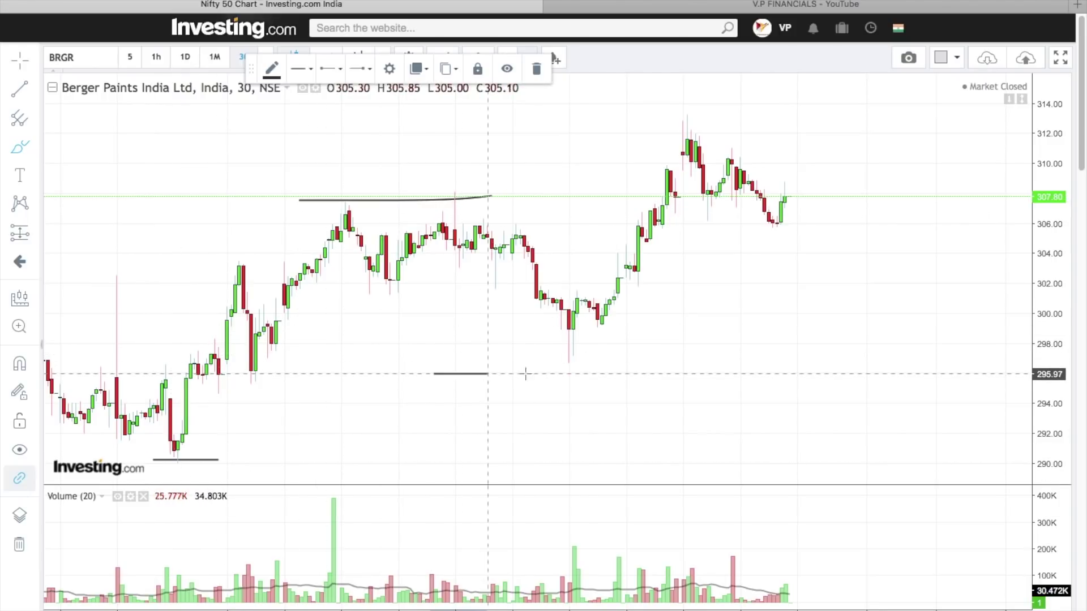
{"action": "left_click_drag", "start_coordinate": [635, 374], "coordinate": [635, 375]}
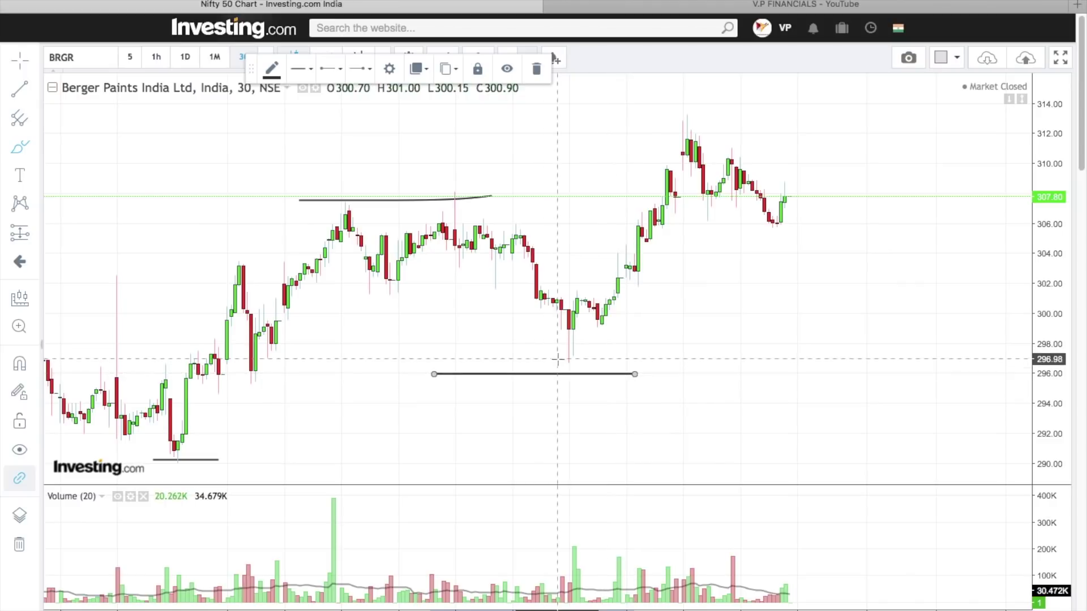
{"action": "left_click_drag", "start_coordinate": [624, 111], "coordinate": [745, 103]}
{"action": "mouse_move", "coordinate": [160, 282]}
{"action": "left_mouse_down"}
{"action": "mouse_move", "coordinate": [287, 192]}
{"action": "mouse_move", "coordinate": [434, 151]}
{"action": "mouse_move", "coordinate": [491, 112]}
{"action": "left_mouse_up"}
{"action": "mouse_move", "coordinate": [277, 134]}
{"action": "left_mouse_down"}
{"action": "mouse_move", "coordinate": [285, 161]}
{"action": "mouse_move", "coordinate": [252, 119]}
{"action": "mouse_move", "coordinate": [276, 172]}
{"action": "mouse_move", "coordinate": [271, 120]}
{"action": "left_mouse_up"}
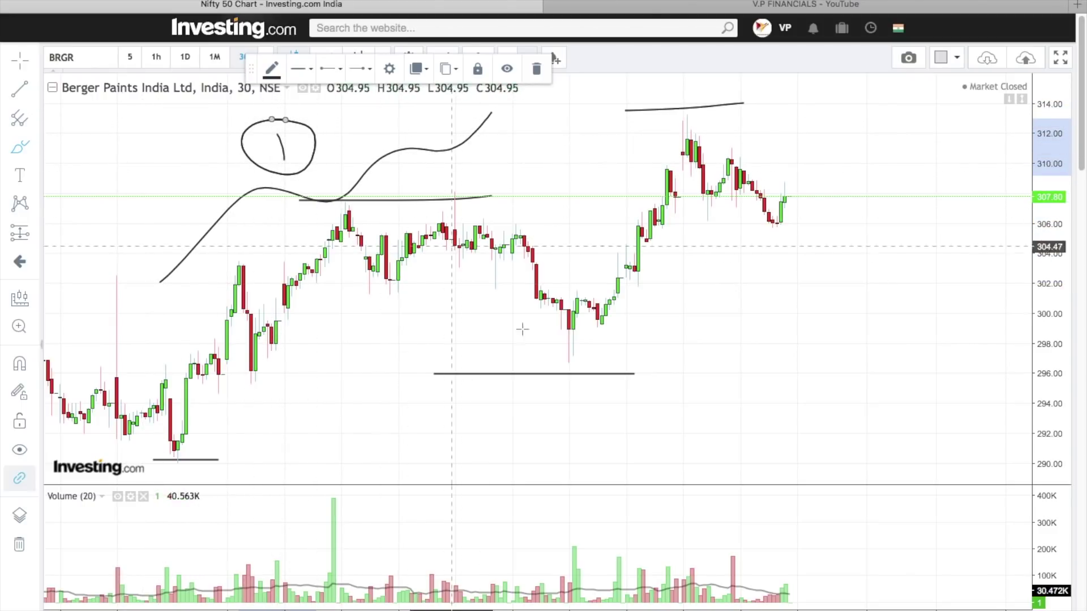
Draw a descending trend line from the price peak at about 313.20 to the latest candle at about 307.22
{"action": "scroll", "coordinate": [655, 429], "scroll_direction": "up", "scroll_amount": 5}
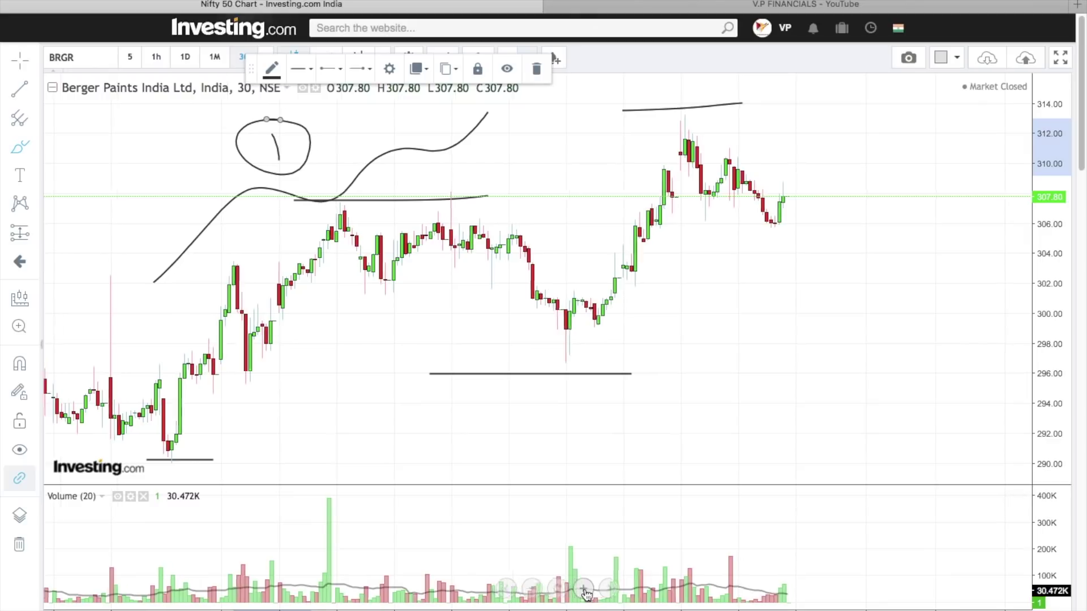
{"action": "right_click", "coordinate": [662, 364]}
{"action": "left_click_drag", "start_coordinate": [570, 344], "coordinate": [663, 343]}
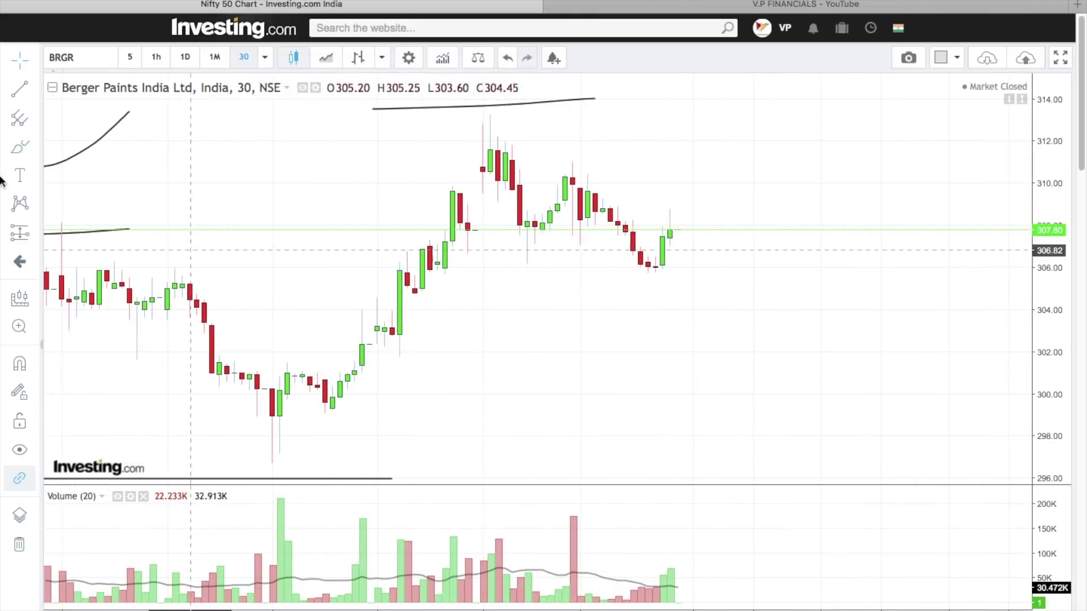
{"action": "left_click", "coordinate": [20, 89]}
{"action": "left_click", "coordinate": [490, 115]}
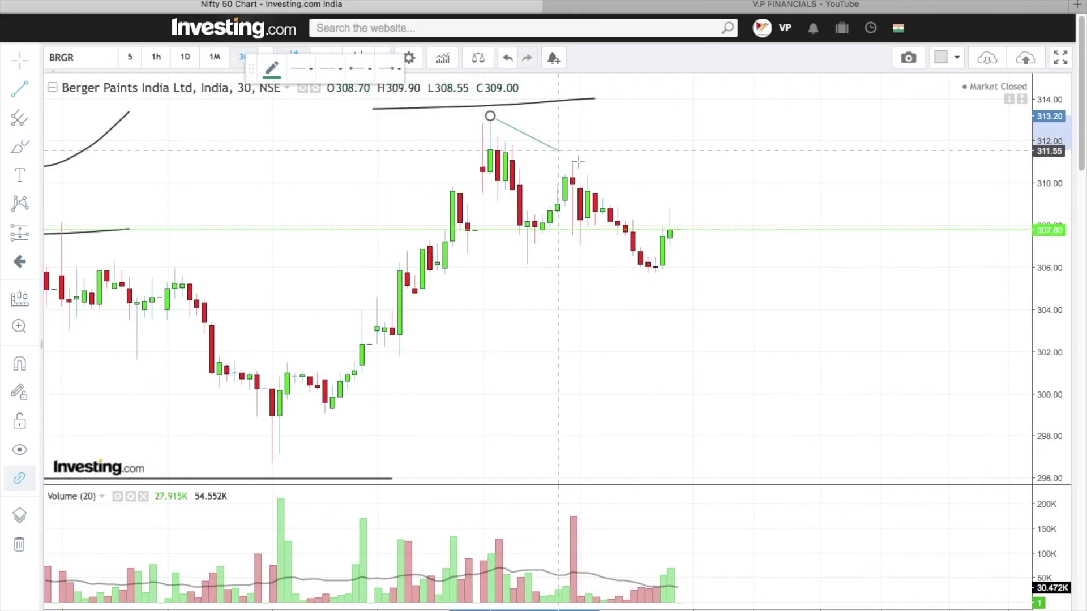
{"action": "left_click", "coordinate": [676, 242]}
Recolour the descending trend line black and make it thicker
{"action": "left_click", "coordinate": [271, 70]}
{"action": "left_click", "coordinate": [269, 96]}
{"action": "left_click", "coordinate": [301, 69]}
{"action": "left_click", "coordinate": [366, 102]}
{"action": "left_click", "coordinate": [563, 317]}
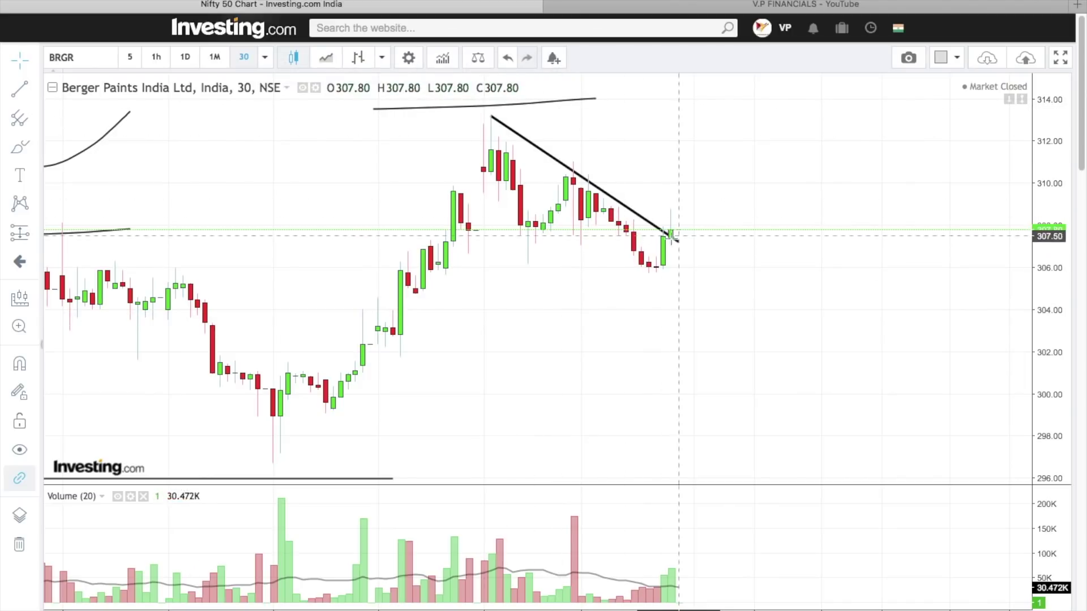
Brush a circled 2 beside the trend-line breakout, then circle the latest volume bars and mark them with a circled 3
{"action": "left_click", "coordinate": [20, 147]}
{"action": "mouse_move", "coordinate": [708, 213]}
{"action": "left_mouse_down"}
{"action": "mouse_move", "coordinate": [746, 206]}
{"action": "mouse_move", "coordinate": [770, 234]}
{"action": "mouse_move", "coordinate": [736, 199]}
{"action": "mouse_move", "coordinate": [772, 237]}
{"action": "mouse_move", "coordinate": [746, 198]}
{"action": "left_mouse_up"}
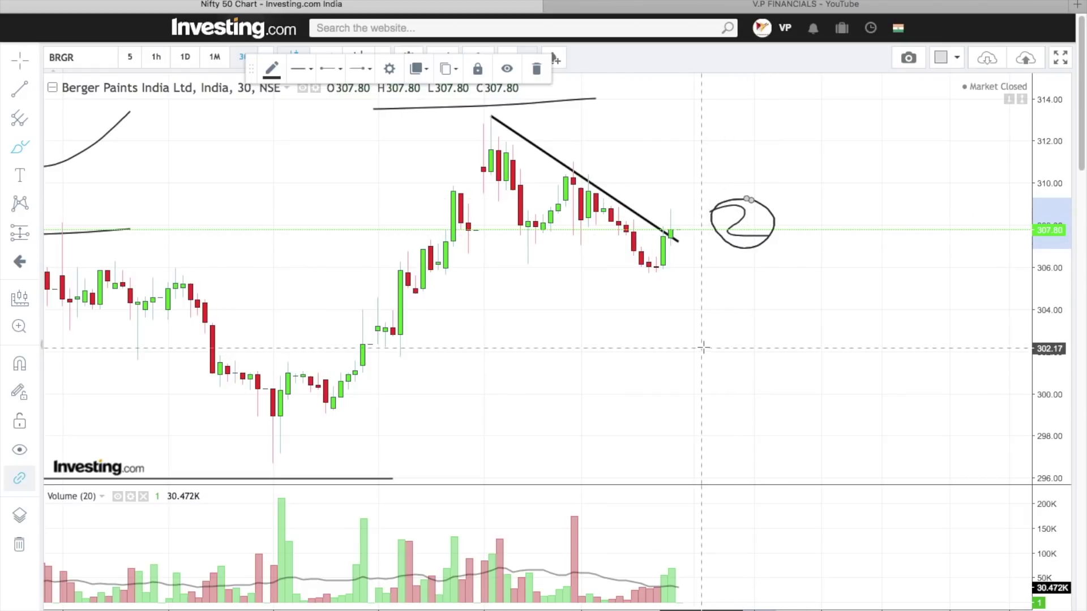
{"action": "mouse_move", "coordinate": [686, 575]}
{"action": "left_mouse_down"}
{"action": "mouse_move", "coordinate": [662, 573]}
{"action": "mouse_move", "coordinate": [664, 604]}
{"action": "mouse_move", "coordinate": [695, 597]}
{"action": "left_mouse_up"}
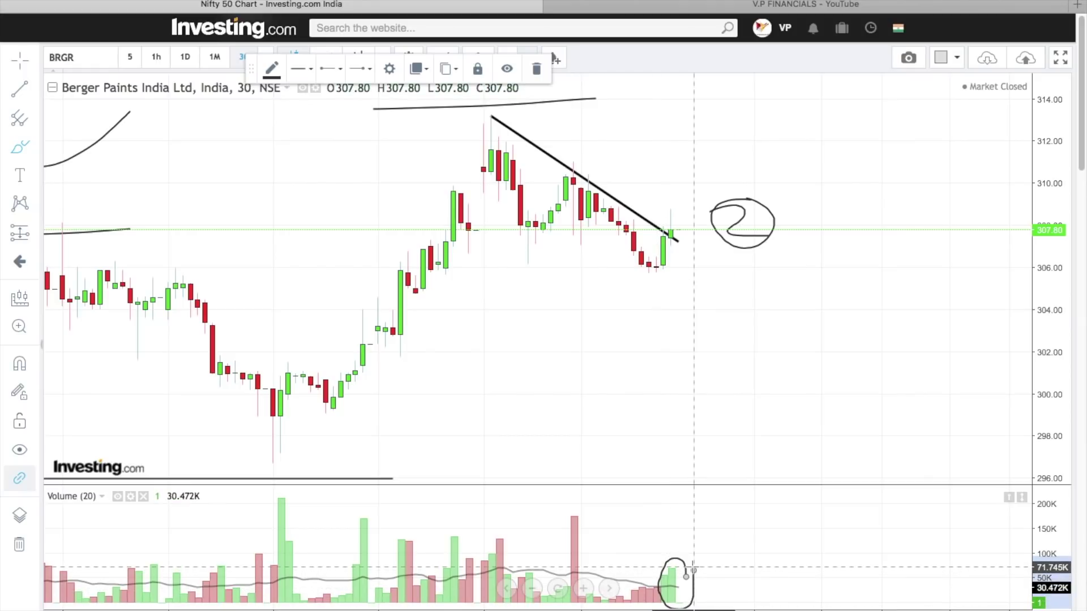
{"action": "mouse_move", "coordinate": [702, 525]}
{"action": "left_mouse_down"}
{"action": "mouse_move", "coordinate": [712, 536]}
{"action": "mouse_move", "coordinate": [701, 573]}
{"action": "mouse_move", "coordinate": [723, 531]}
{"action": "left_mouse_up"}
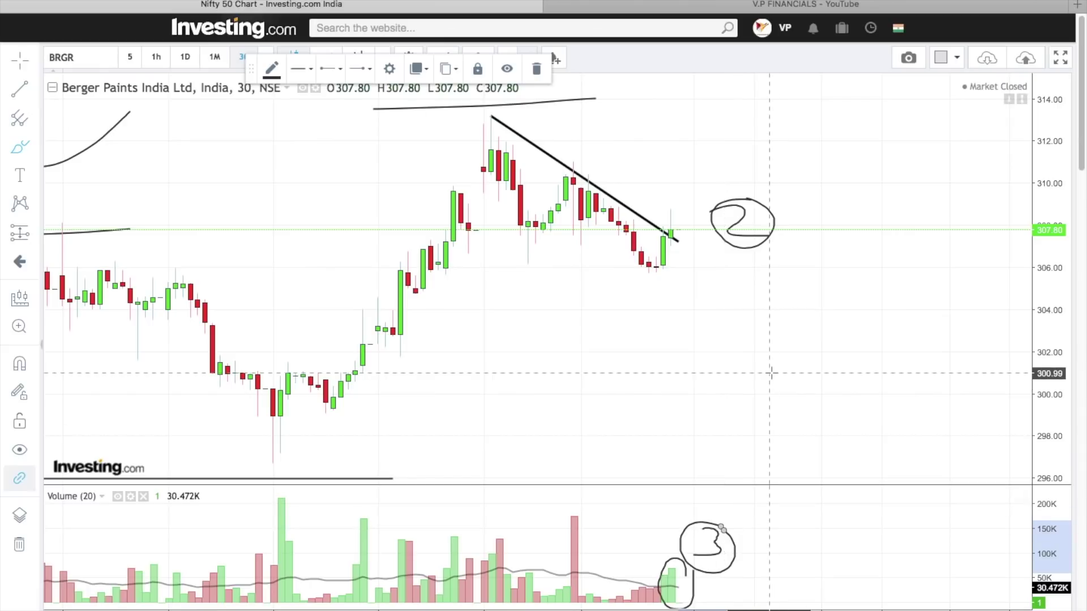
Draw small rectangles at the latest candle's high, about 308.58 to 308.97, and at its low, about 306.82 to 307.25
{"action": "right_click", "coordinate": [679, 350]}
{"action": "left_click", "coordinate": [639, 343]}
{"action": "left_click", "coordinate": [34, 145]}
{"action": "left_click", "coordinate": [78, 176]}
{"action": "left_click_drag", "start_coordinate": [656, 205], "coordinate": [693, 214]}
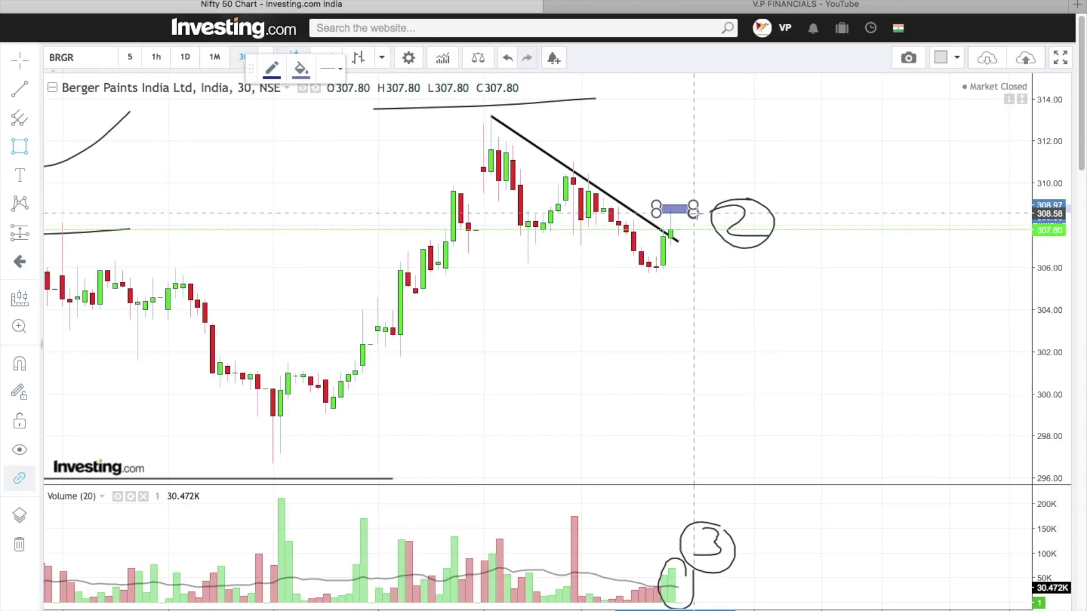
{"action": "left_click", "coordinate": [21, 148]}
{"action": "left_click_drag", "start_coordinate": [662, 242], "coordinate": [693, 250]}
{"action": "left_click", "coordinate": [693, 250]}
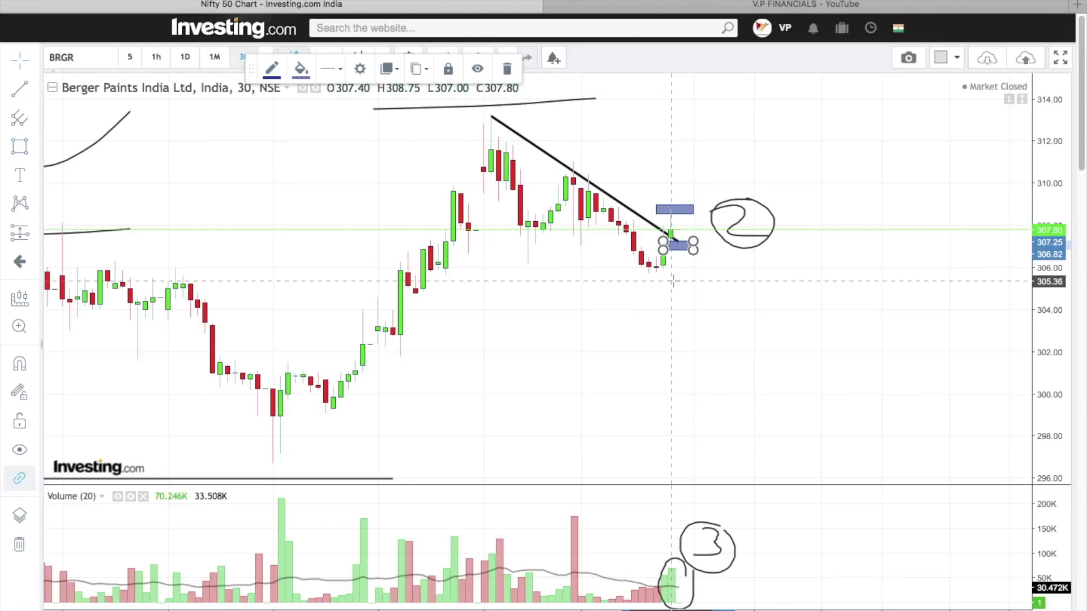
Add the label "309 entry" in bold dark green text just above the upper small rectangle
{"action": "left_click", "coordinate": [19, 176]}
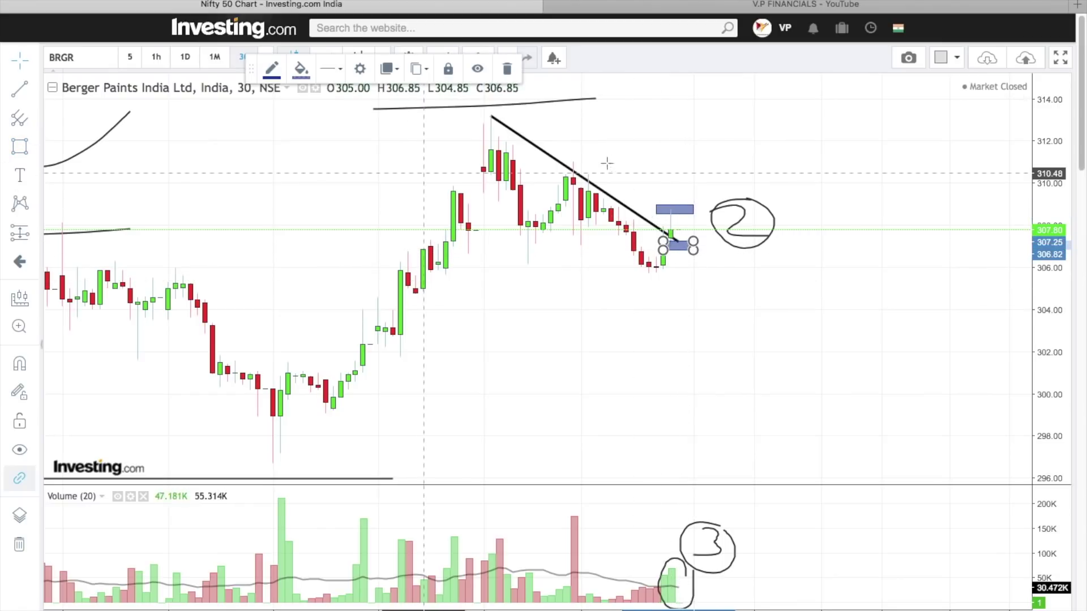
{"action": "left_click", "coordinate": [674, 186]}
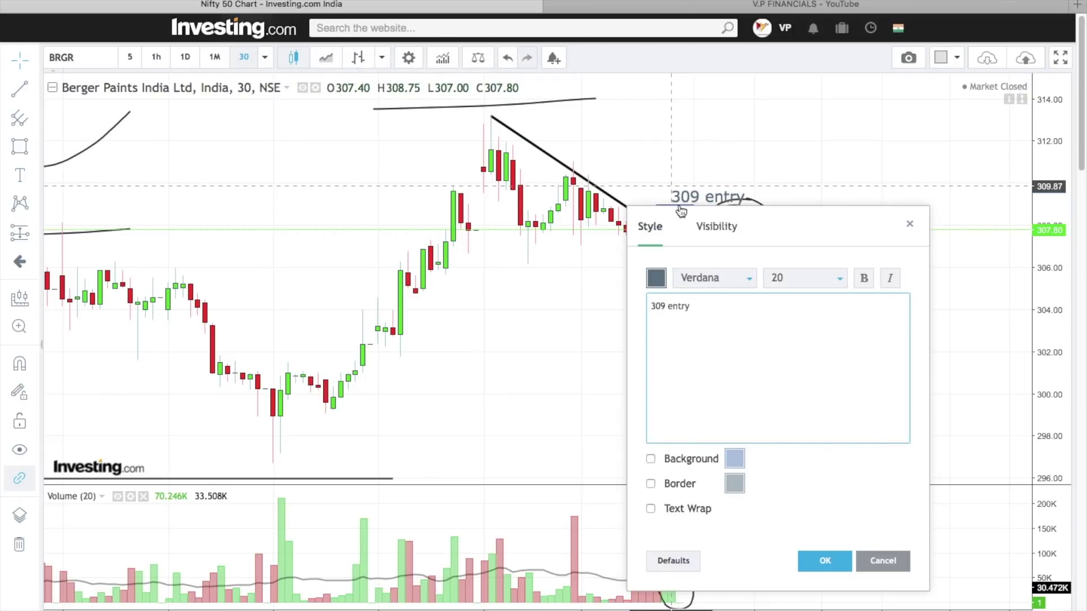
{"action": "left_click", "coordinate": [656, 278]}
{"action": "left_click", "coordinate": [711, 403]}
{"action": "left_click", "coordinate": [863, 280]}
{"action": "left_click", "coordinate": [830, 563]}
{"action": "left_click_drag", "start_coordinate": [725, 198], "coordinate": [704, 189]}
Add the label "307 sl" just below the lower small rectangle
{"action": "left_click", "coordinate": [22, 179]}
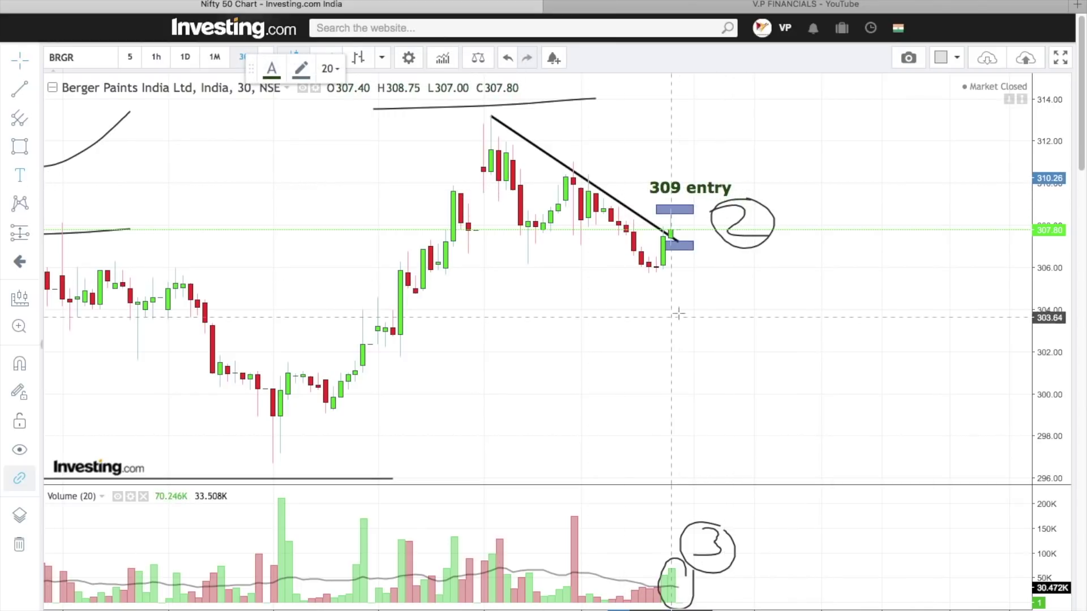
{"action": "left_click", "coordinate": [689, 281]}
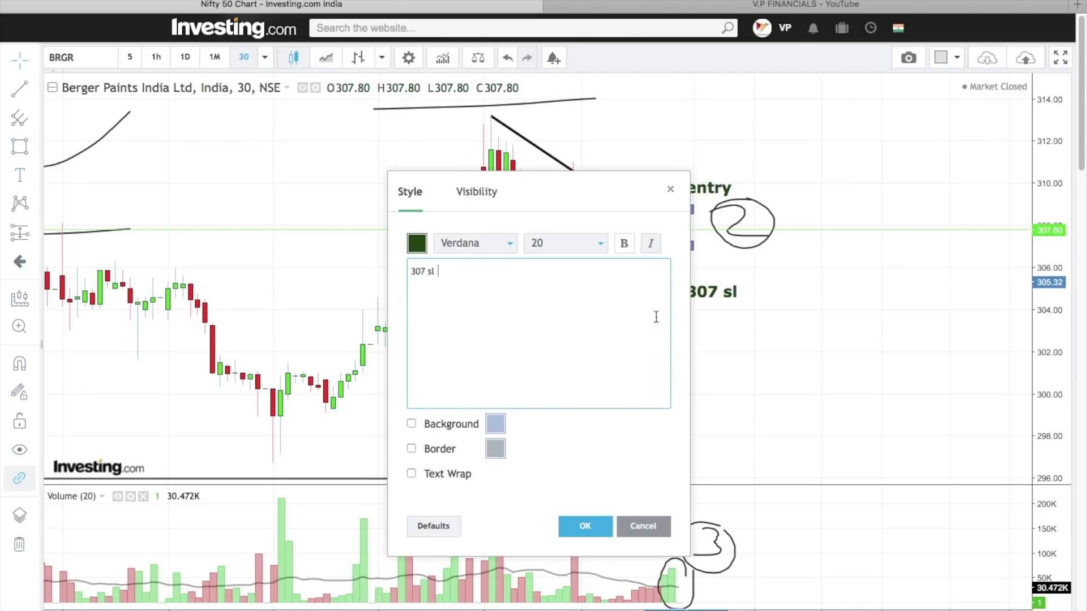
{"action": "left_click", "coordinate": [598, 524]}
{"action": "left_click_drag", "start_coordinate": [701, 298], "coordinate": [702, 270]}
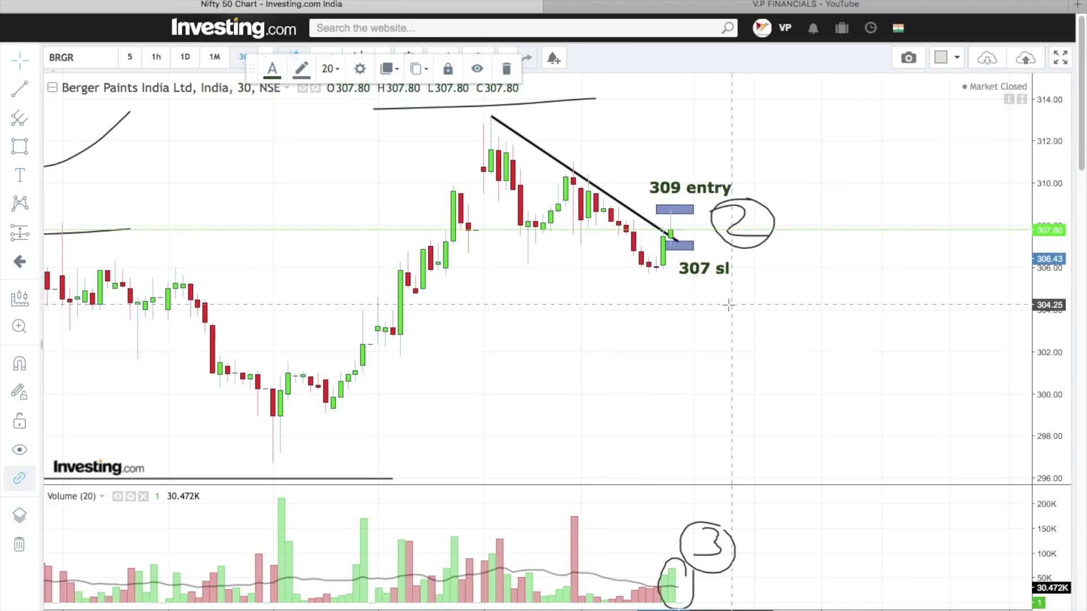
Draw a long thin rectangle from the previous swing high past the latest candle, at about 311.05 to 311.48
{"action": "left_click", "coordinate": [211, 181]}
{"action": "left_click", "coordinate": [20, 146]}
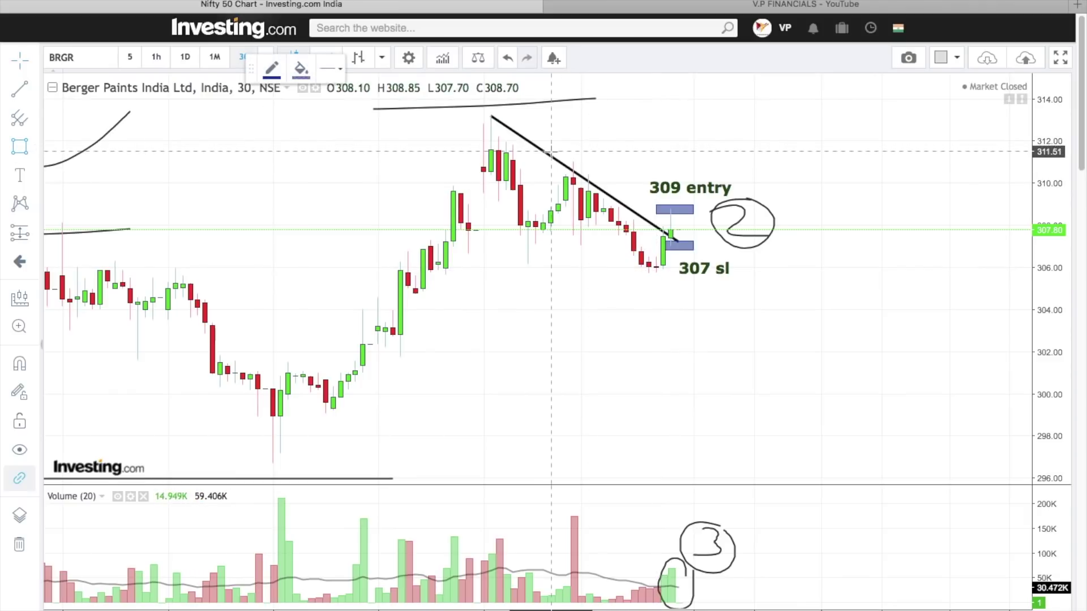
{"action": "left_click", "coordinate": [551, 152]}
{"action": "left_click_drag", "start_coordinate": [653, 159], "coordinate": [723, 160]}
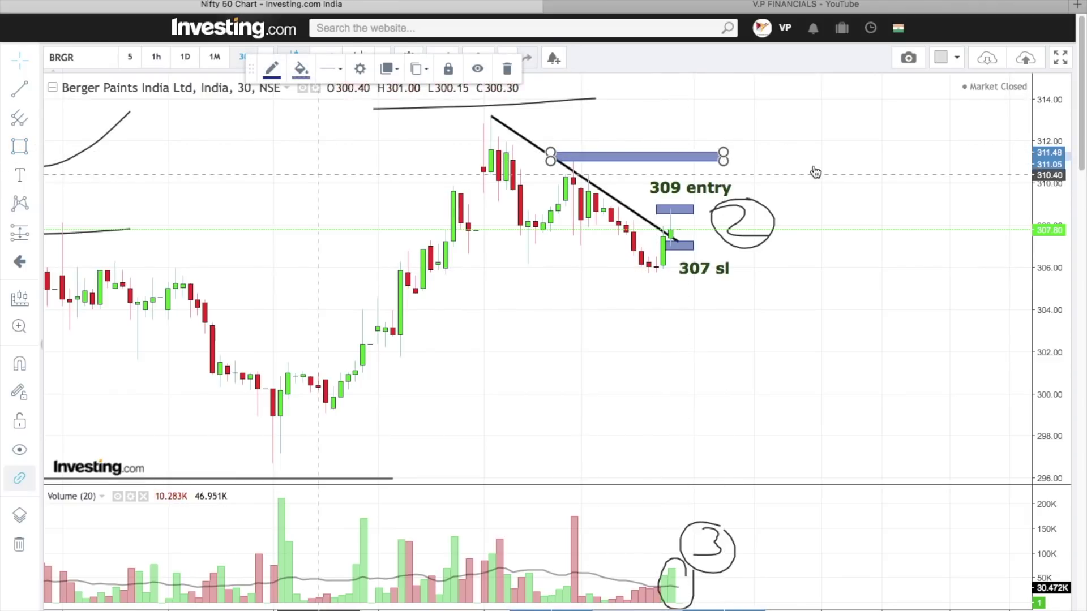
Add the label "311 target" and place it at the end of the 311 rectangle
{"action": "left_click", "coordinate": [802, 147]}
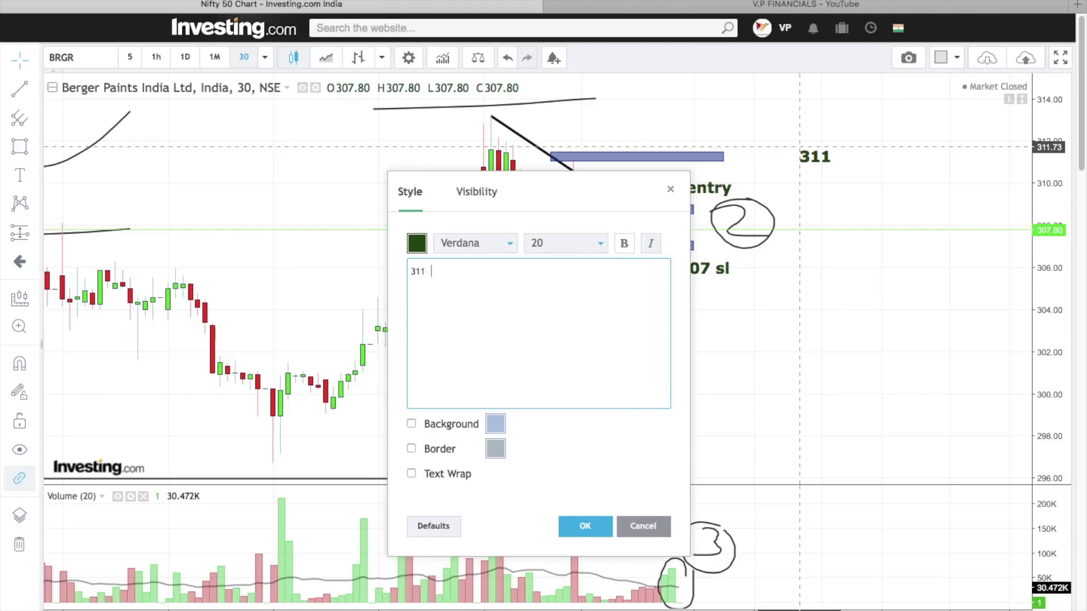
{"action": "left_click", "coordinate": [585, 526]}
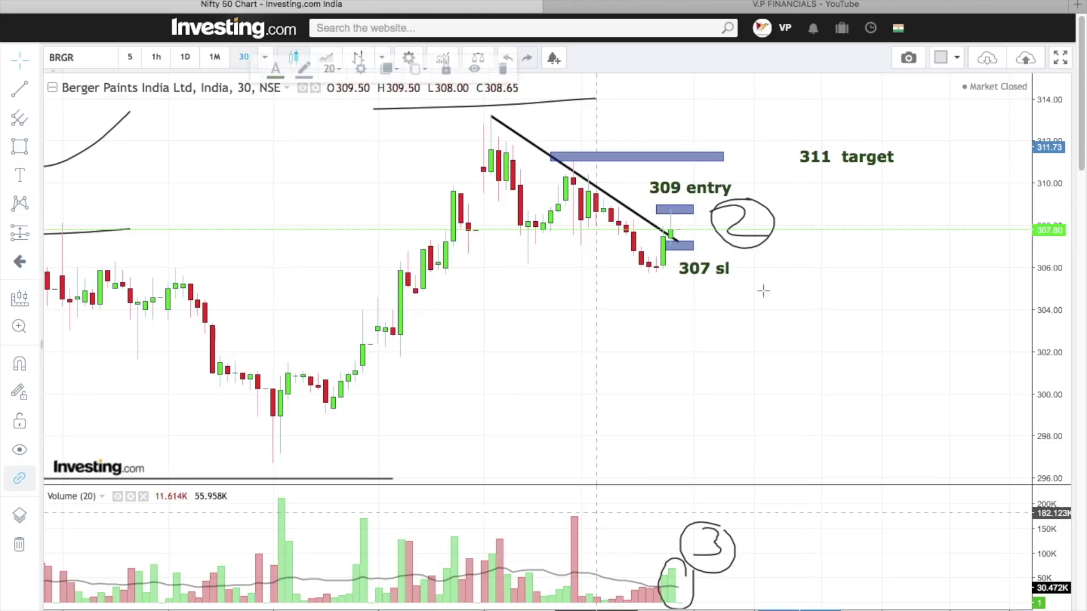
{"action": "left_click_drag", "start_coordinate": [804, 160], "coordinate": [728, 159]}
Draw a long thin rectangle at the price peak, about 312.80 to 313.16, and label its end "313 target2"
{"action": "left_click", "coordinate": [21, 149]}
{"action": "left_click_drag", "start_coordinate": [476, 120], "coordinate": [745, 123]}
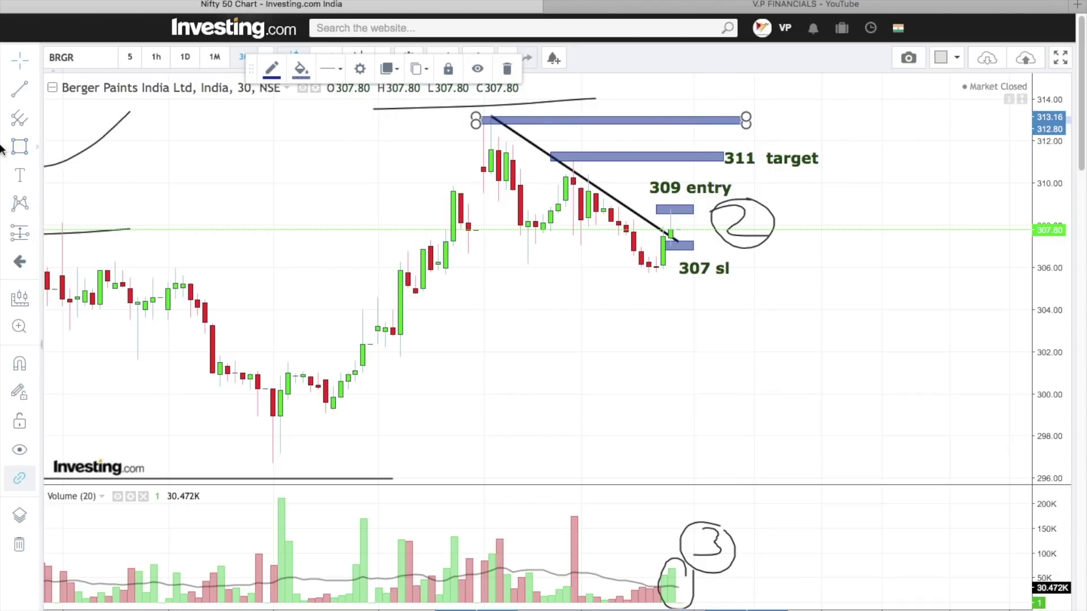
{"action": "left_click", "coordinate": [20, 175]}
{"action": "left_click", "coordinate": [769, 119]}
{"action": "type", "text": "313 target2"}
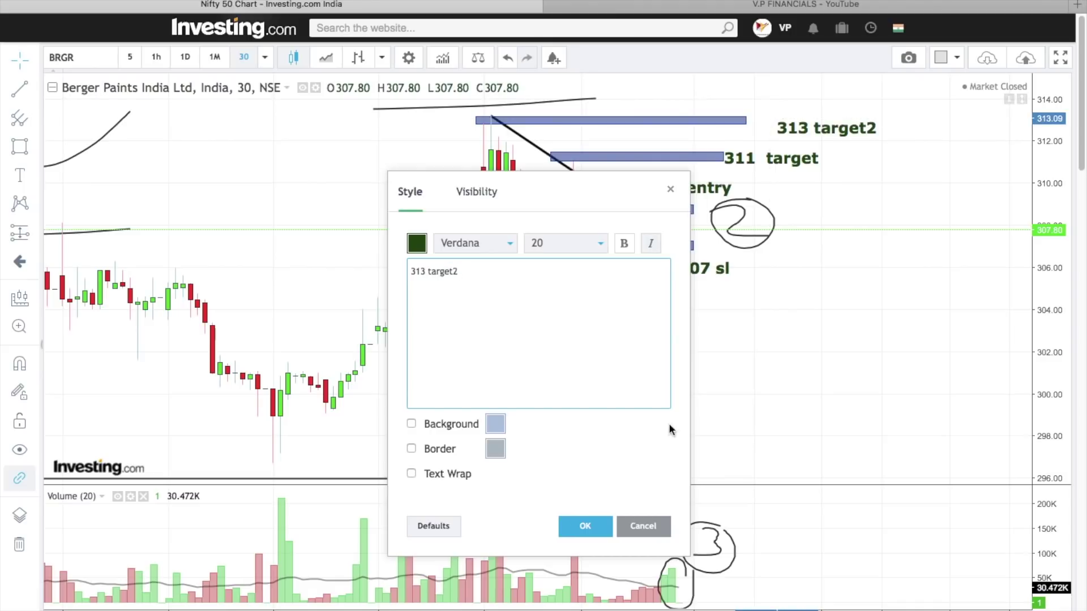
{"action": "left_click", "coordinate": [600, 529]}
{"action": "left_click_drag", "start_coordinate": [805, 130], "coordinate": [775, 122]}
{"action": "scroll", "coordinate": [750, 281], "scroll_direction": "down", "scroll_amount": 4}
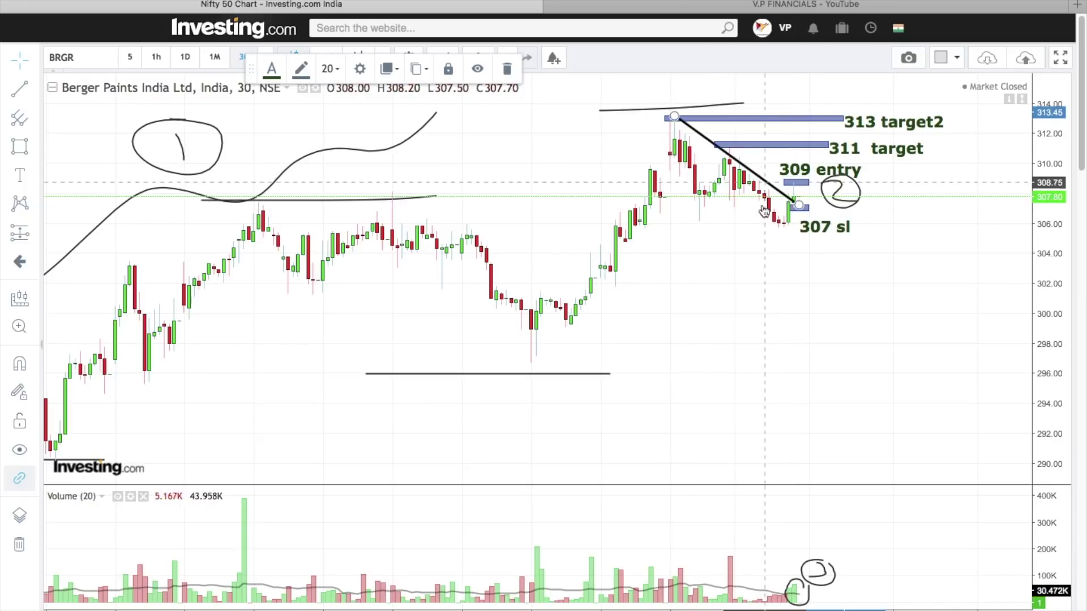
{"action": "left_click", "coordinate": [798, 207]}
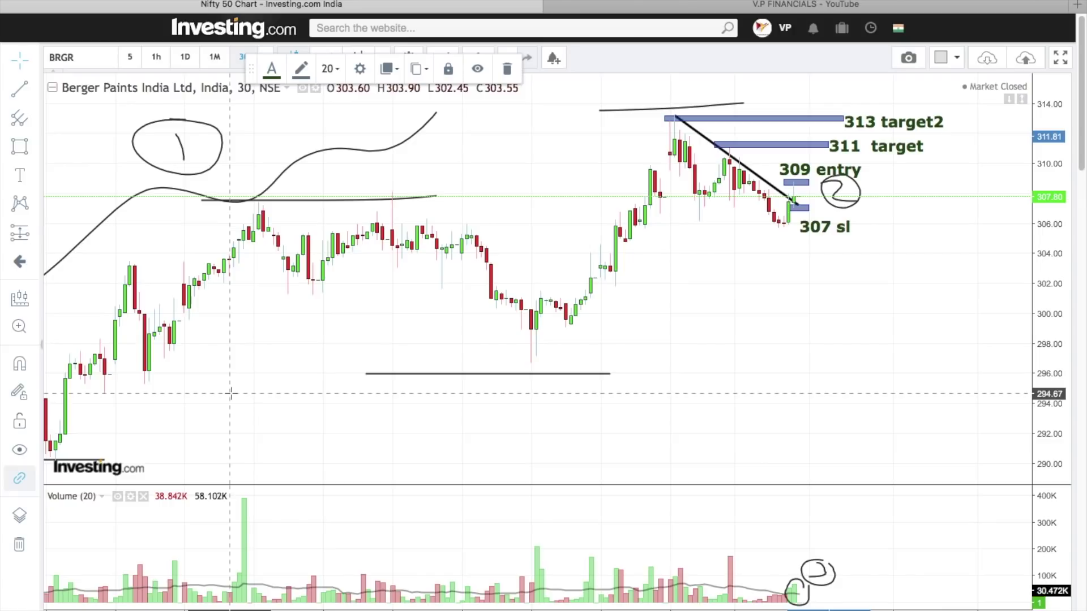
Search for MARUTI and load the Maruti Suzuki India chart from NSE
{"action": "left_click", "coordinate": [98, 53]}
{"action": "type", "text": "MARUTI"}
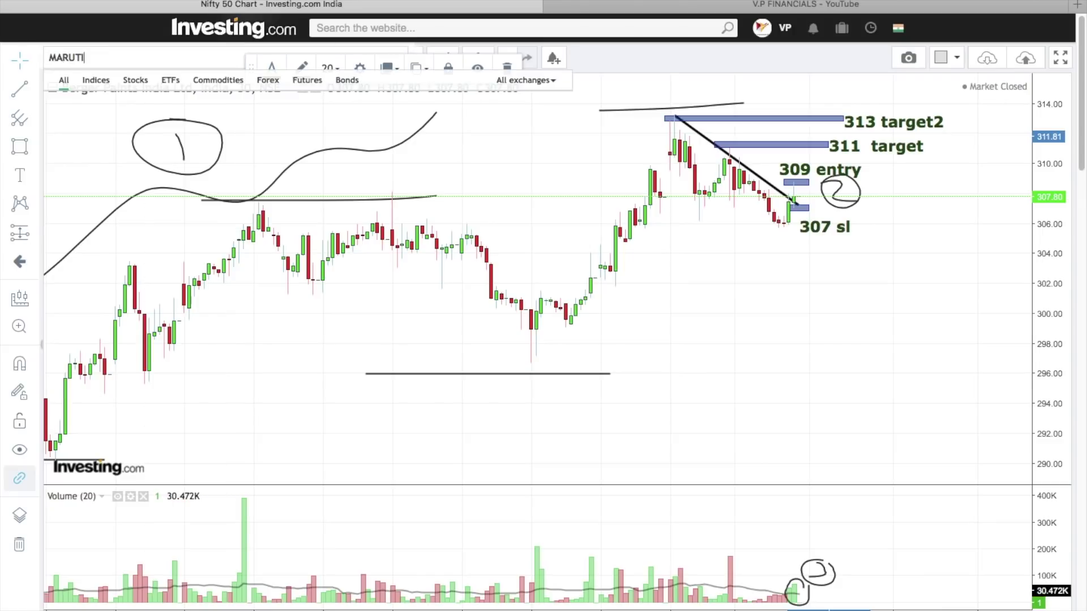
{"action": "left_click", "coordinate": [186, 104]}
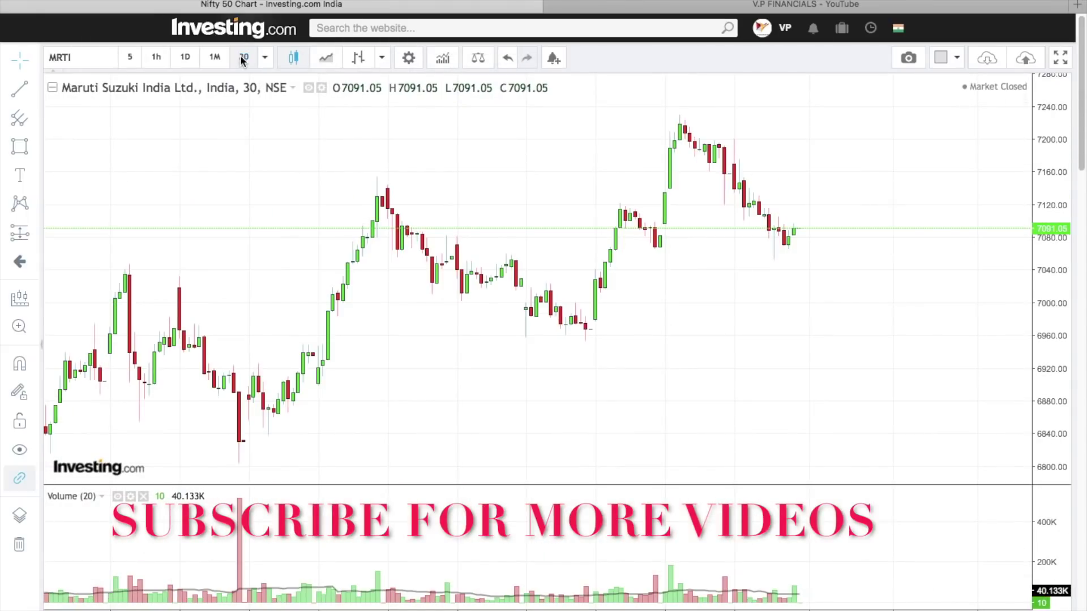
Brush level lines at the Maruti swing lows near 6820 and 6945 and the swing highs near 7160 and 7240
{"action": "scroll", "coordinate": [326, 179], "scroll_direction": "down", "scroll_amount": 2}
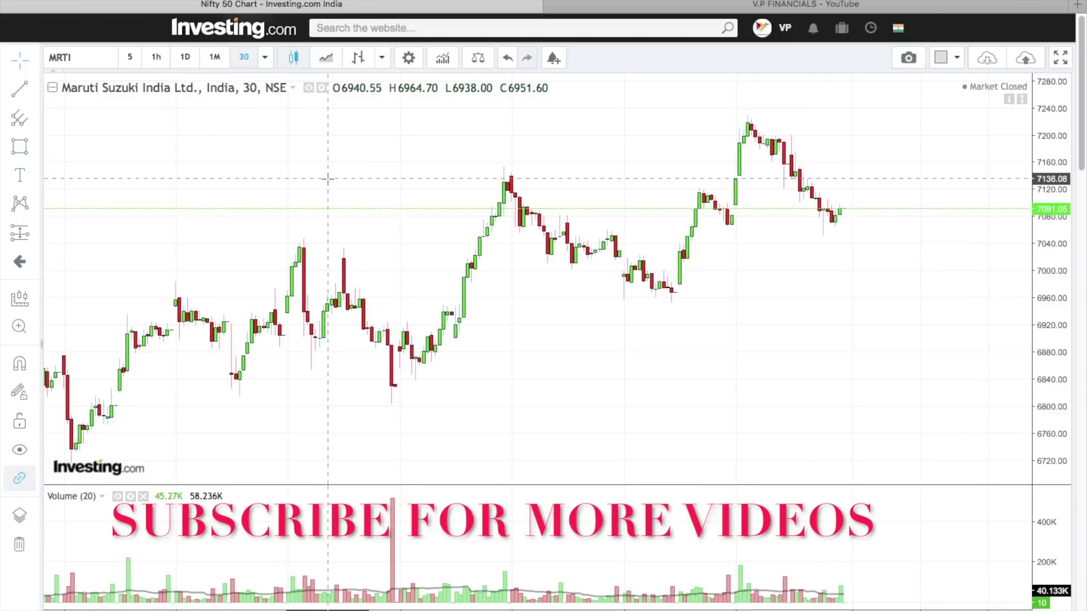
{"action": "scroll", "coordinate": [330, 178], "scroll_direction": "up", "scroll_amount": 3}
{"action": "left_click_drag", "start_coordinate": [394, 181], "coordinate": [360, 183]}
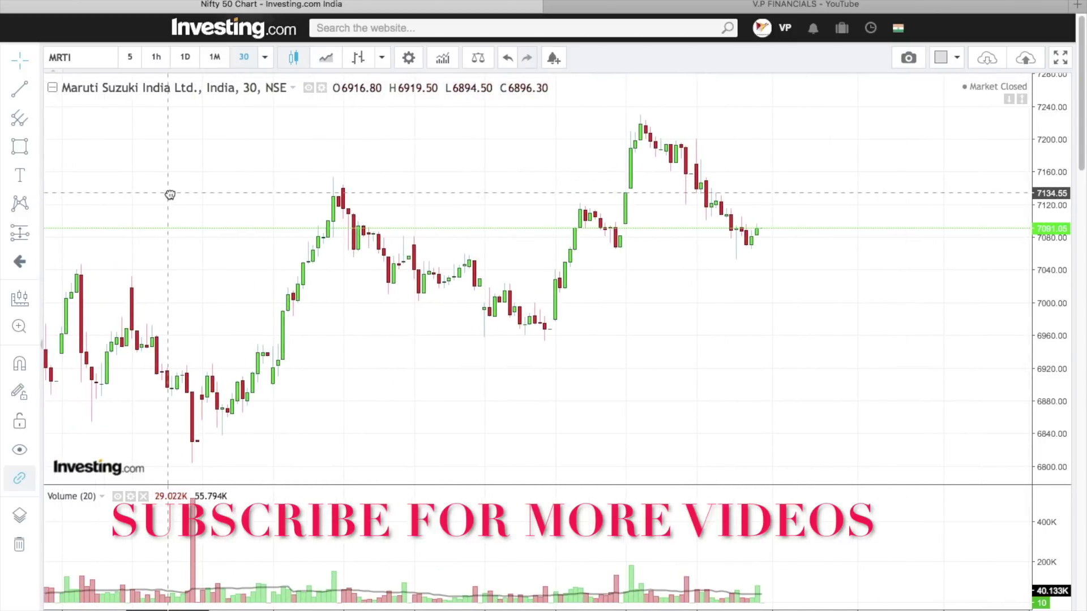
{"action": "left_click", "coordinate": [35, 147]}
{"action": "left_click", "coordinate": [84, 146]}
{"action": "left_click_drag", "start_coordinate": [161, 452], "coordinate": [303, 452]}
{"action": "left_click_drag", "start_coordinate": [251, 172], "coordinate": [459, 174]}
{"action": "left_click_drag", "start_coordinate": [417, 349], "coordinate": [580, 347]}
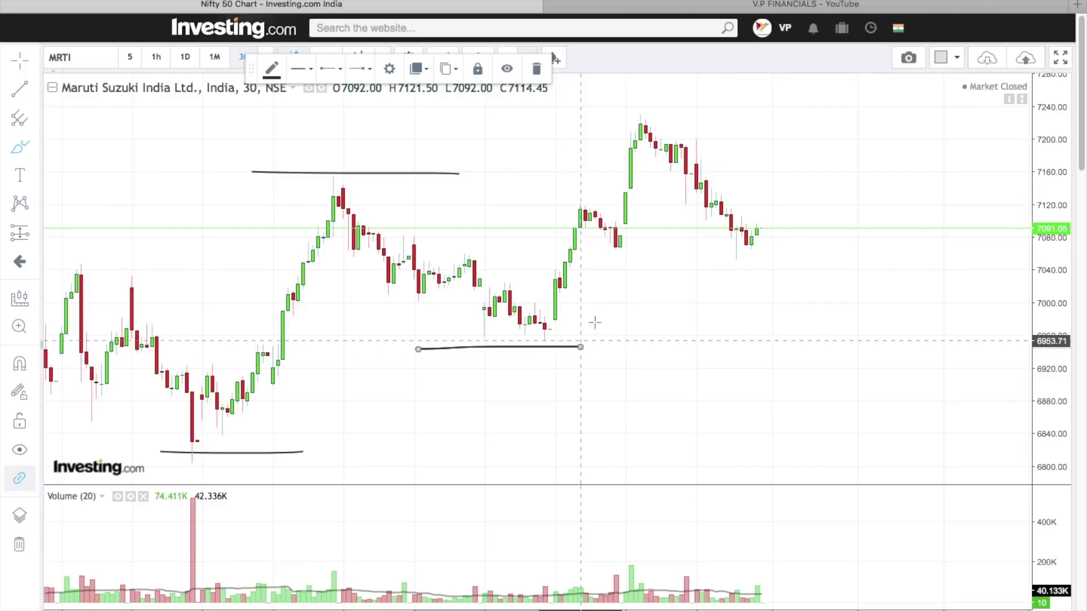
{"action": "left_click_drag", "start_coordinate": [584, 113], "coordinate": [711, 104]}
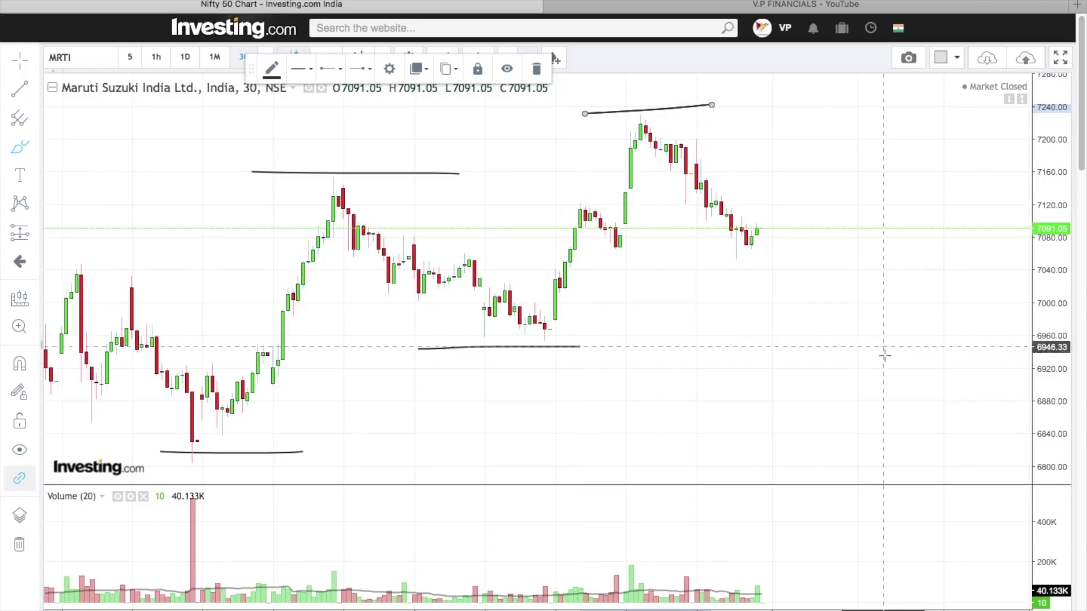
Brush a rising wave curve in the empty area after the last candle and write a circled 1 beside it
{"action": "mouse_move", "coordinate": [820, 411]}
{"action": "left_mouse_down"}
{"action": "mouse_move", "coordinate": [938, 310]}
{"action": "mouse_move", "coordinate": [973, 243]}
{"action": "left_mouse_up"}
{"action": "mouse_move", "coordinate": [953, 338]}
{"action": "left_mouse_down"}
{"action": "mouse_move", "coordinate": [952, 362]}
{"action": "mouse_move", "coordinate": [922, 347]}
{"action": "mouse_move", "coordinate": [977, 367]}
{"action": "mouse_move", "coordinate": [968, 327]}
{"action": "left_mouse_up"}
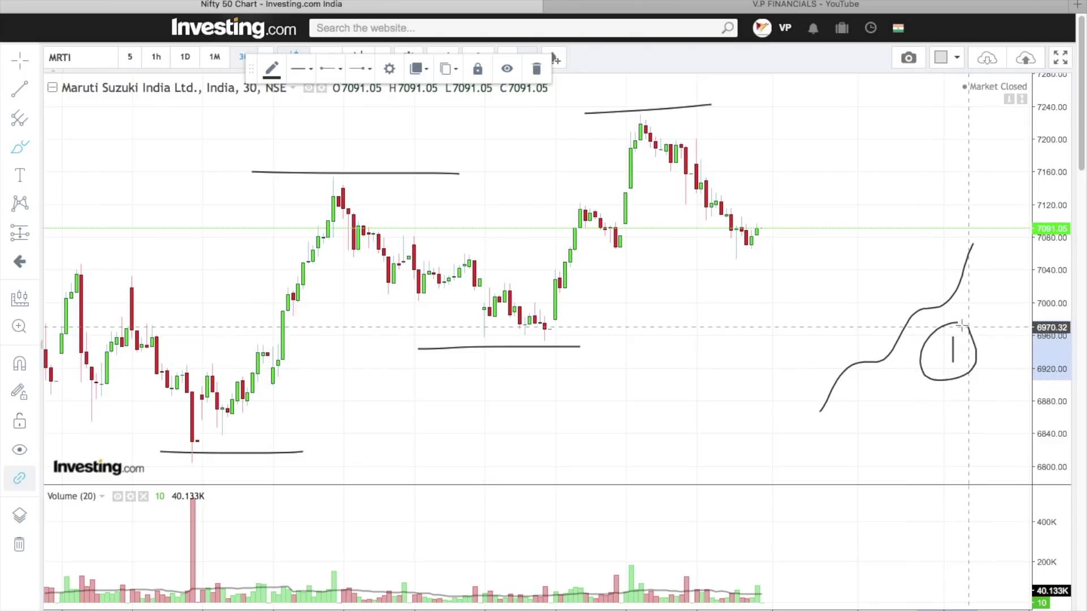
Draw a rising trend line along the swing lows, from about 6800 to about 7072 just past the last candle
{"action": "left_click", "coordinate": [18, 90]}
{"action": "left_click", "coordinate": [192, 466]}
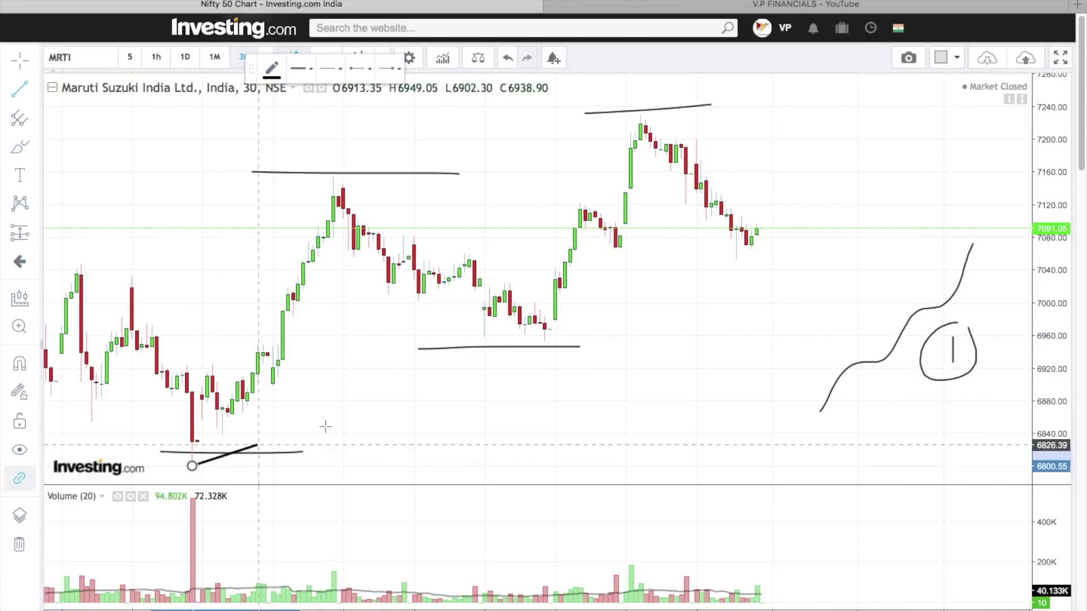
{"action": "left_click", "coordinate": [778, 244]}
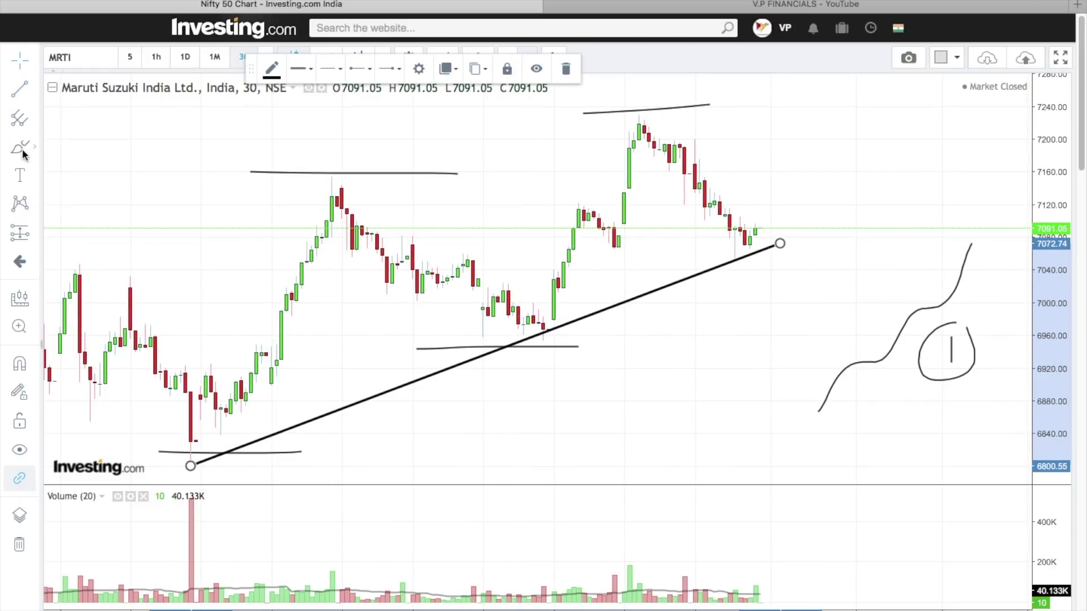
Brush short tick marks at the three touch points of the rising trend line and write a circled 2 below it
{"action": "left_click_drag", "start_coordinate": [209, 459], "coordinate": [255, 471]}
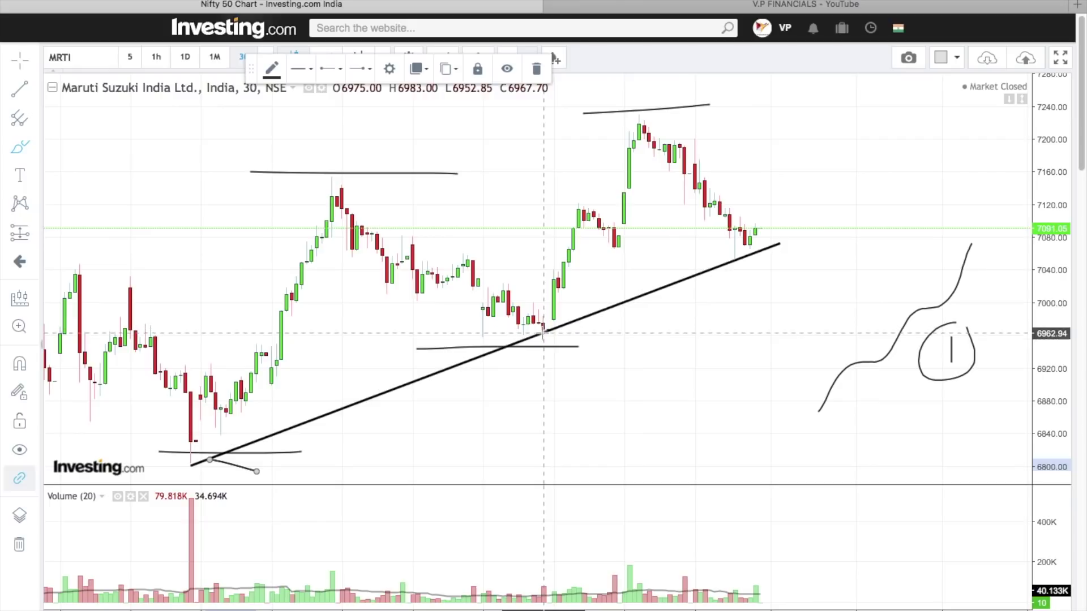
{"action": "left_click_drag", "start_coordinate": [547, 336], "coordinate": [579, 361]}
{"action": "left_click_drag", "start_coordinate": [759, 258], "coordinate": [780, 269]}
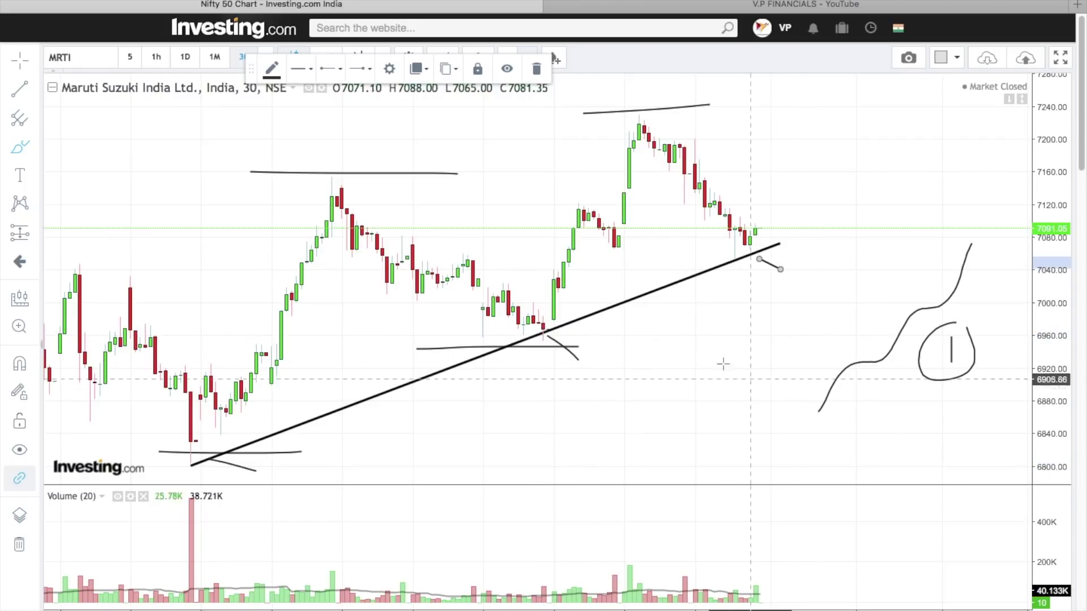
{"action": "mouse_move", "coordinate": [711, 306]}
{"action": "left_mouse_down"}
{"action": "mouse_move", "coordinate": [704, 340]}
{"action": "mouse_move", "coordinate": [734, 348]}
{"action": "mouse_move", "coordinate": [671, 309]}
{"action": "mouse_move", "coordinate": [726, 377]}
{"action": "mouse_move", "coordinate": [749, 329]}
{"action": "mouse_move", "coordinate": [734, 306]}
{"action": "left_mouse_up"}
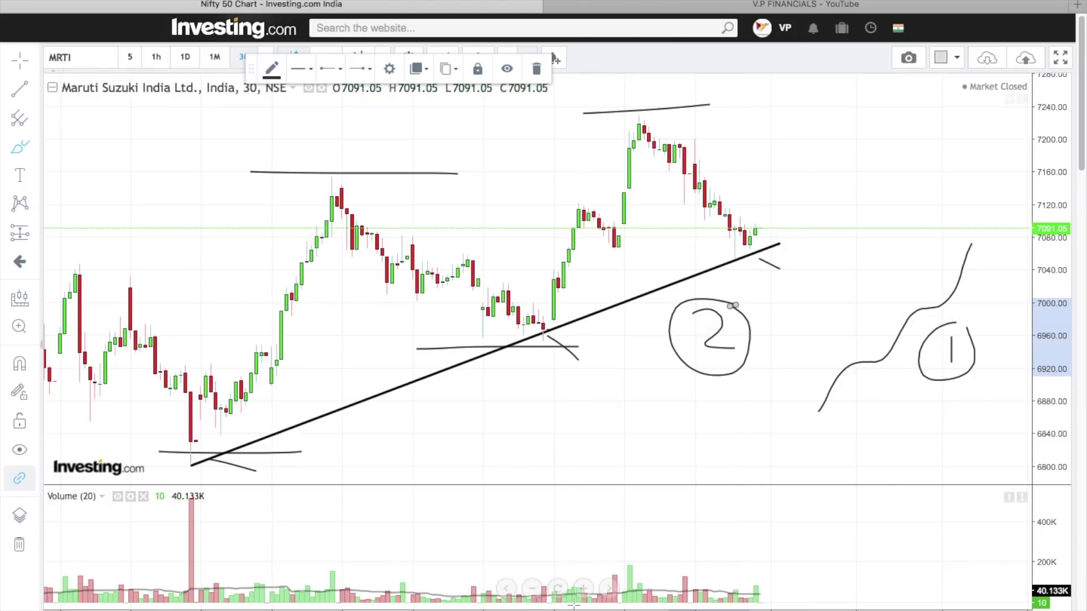
Draw a falling trend line over the recent highs, from about 7200 to about 7079 at the last candle
{"action": "left_click", "coordinate": [583, 592]}
{"action": "left_click", "coordinate": [584, 590]}
{"action": "right_click", "coordinate": [586, 316]}
{"action": "left_click", "coordinate": [595, 328]}
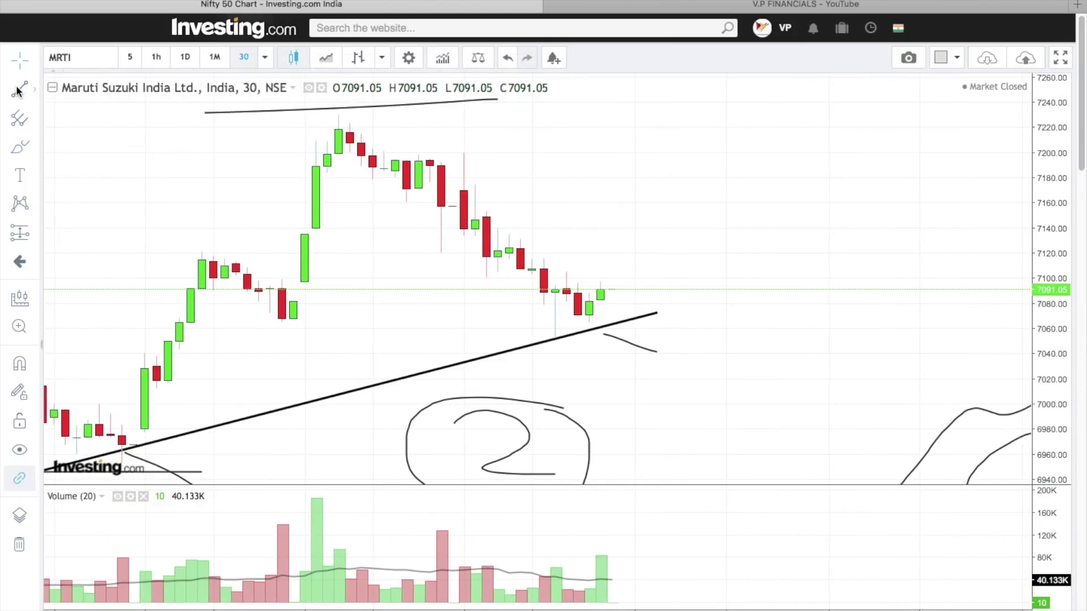
{"action": "left_click", "coordinate": [418, 151]}
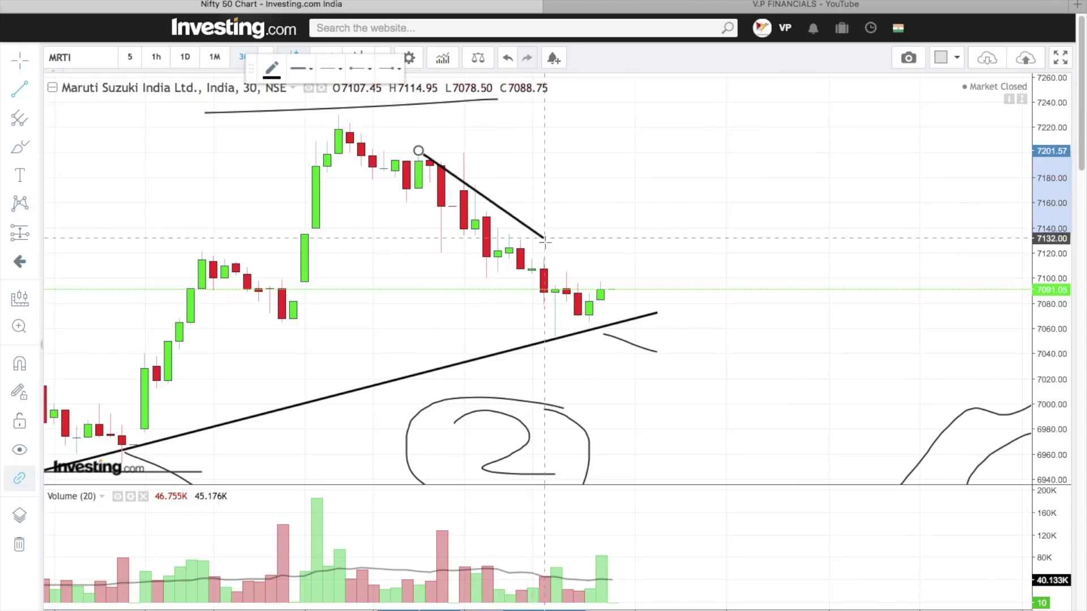
{"action": "left_click", "coordinate": [601, 304]}
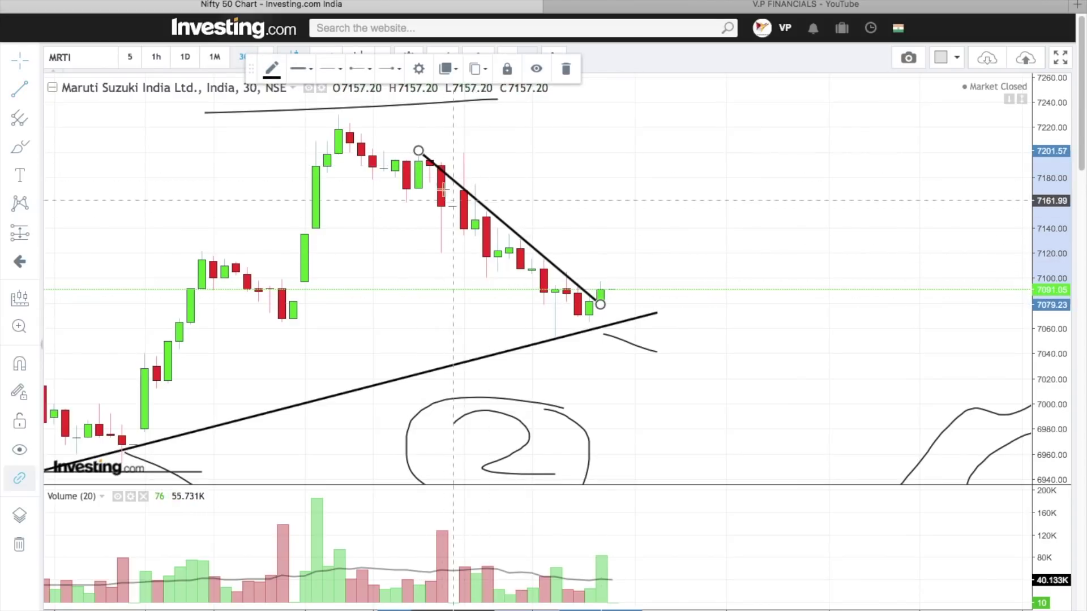
{"action": "left_click_drag", "start_coordinate": [418, 151], "coordinate": [432, 154]}
{"action": "left_click", "coordinate": [600, 203]}
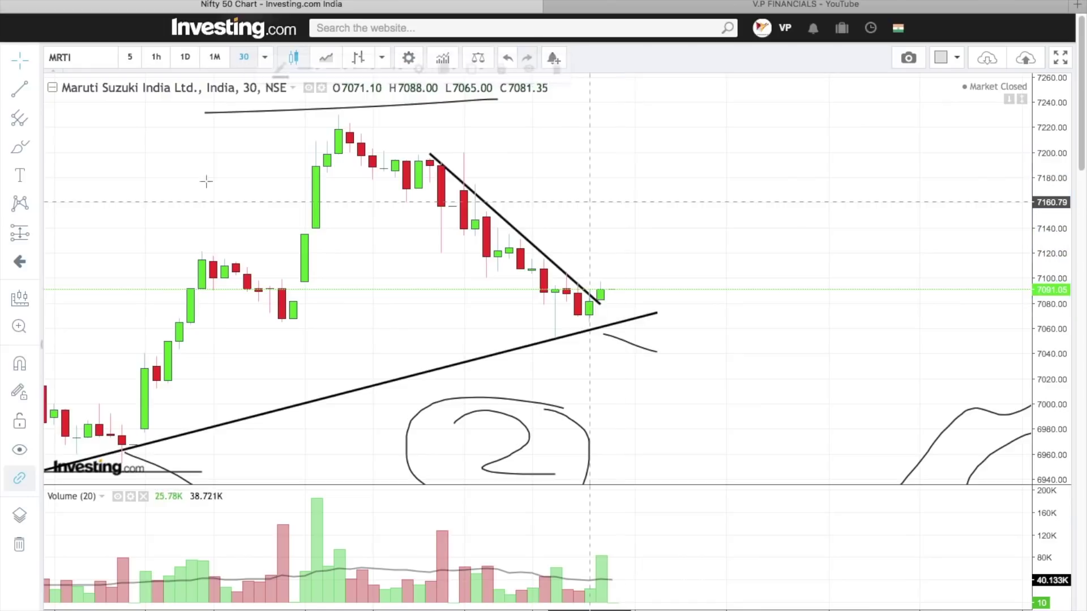
Brush tick marks at the falling trend line's touch points, circle the breakout candle and write a circled 3 beside it
{"action": "left_click", "coordinate": [17, 153]}
{"action": "left_click_drag", "start_coordinate": [444, 157], "coordinate": [474, 145]}
{"action": "left_click_drag", "start_coordinate": [514, 226], "coordinate": [543, 210]}
{"action": "mouse_move", "coordinate": [578, 275]}
{"action": "left_mouse_down"}
{"action": "mouse_move", "coordinate": [608, 310]}
{"action": "mouse_move", "coordinate": [632, 289]}
{"action": "mouse_move", "coordinate": [621, 276]}
{"action": "left_mouse_up"}
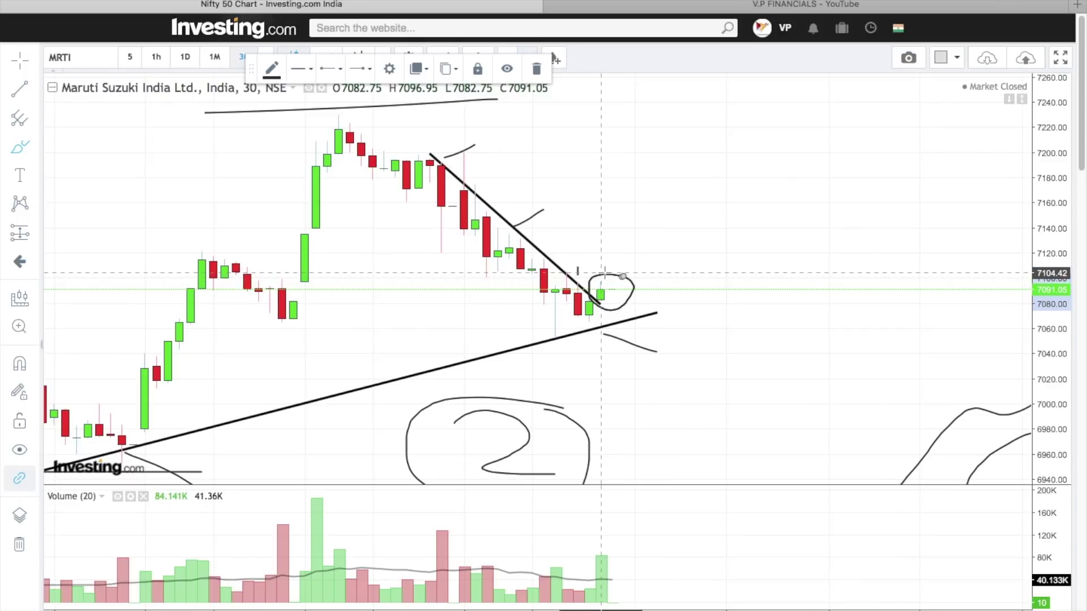
{"action": "mouse_move", "coordinate": [692, 270]}
{"action": "left_mouse_down"}
{"action": "mouse_move", "coordinate": [723, 274]}
{"action": "mouse_move", "coordinate": [699, 300]}
{"action": "left_mouse_up"}
{"action": "mouse_move", "coordinate": [716, 256]}
{"action": "left_mouse_down"}
{"action": "mouse_move", "coordinate": [682, 275]}
{"action": "mouse_move", "coordinate": [745, 311]}
{"action": "mouse_move", "coordinate": [716, 252]}
{"action": "left_mouse_up"}
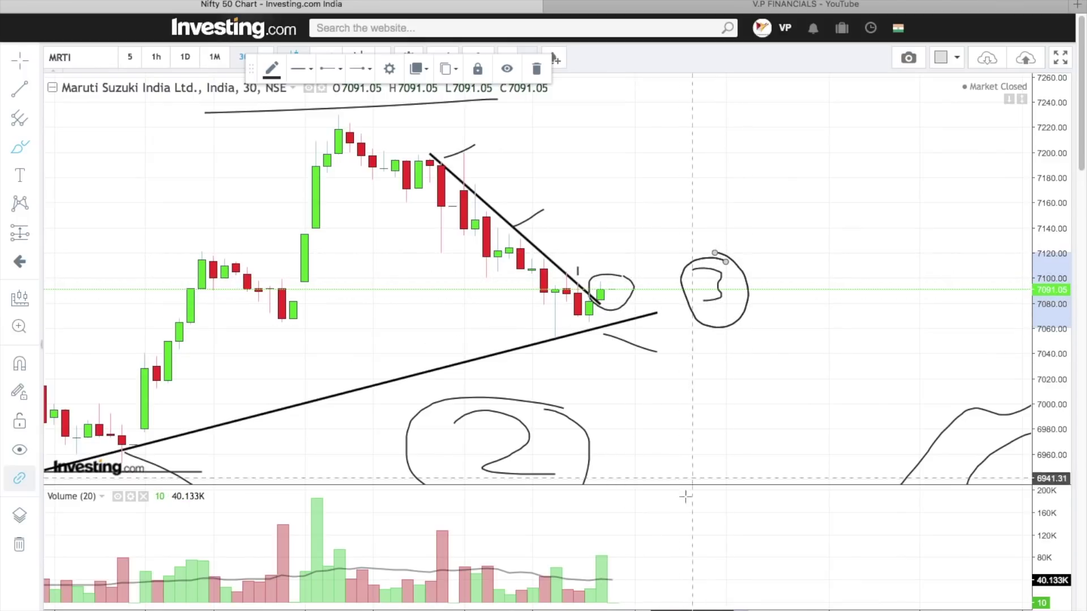
Circle the last volume bar with the brush and connect it to a handwritten circled 4
{"action": "mouse_move", "coordinate": [623, 563]}
{"action": "left_mouse_down"}
{"action": "mouse_move", "coordinate": [601, 548]}
{"action": "mouse_move", "coordinate": [588, 575]}
{"action": "mouse_move", "coordinate": [593, 608]}
{"action": "mouse_move", "coordinate": [632, 600]}
{"action": "mouse_move", "coordinate": [634, 560]}
{"action": "mouse_move", "coordinate": [614, 544]}
{"action": "mouse_move", "coordinate": [679, 512]}
{"action": "mouse_move", "coordinate": [715, 535]}
{"action": "mouse_move", "coordinate": [727, 569]}
{"action": "left_mouse_up"}
{"action": "mouse_move", "coordinate": [712, 507]}
{"action": "left_mouse_down"}
{"action": "mouse_move", "coordinate": [662, 583]}
{"action": "mouse_move", "coordinate": [735, 551]}
{"action": "mouse_move", "coordinate": [703, 519]}
{"action": "left_mouse_up"}
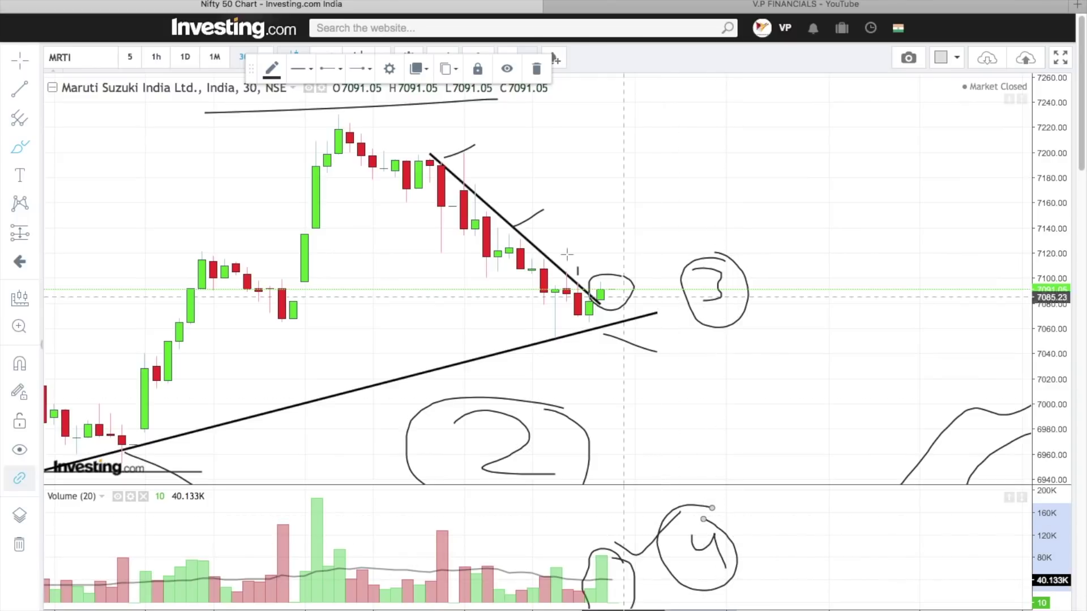
{"action": "left_click", "coordinate": [32, 171]}
{"action": "left_click", "coordinate": [36, 148]}
{"action": "left_click", "coordinate": [60, 172]}
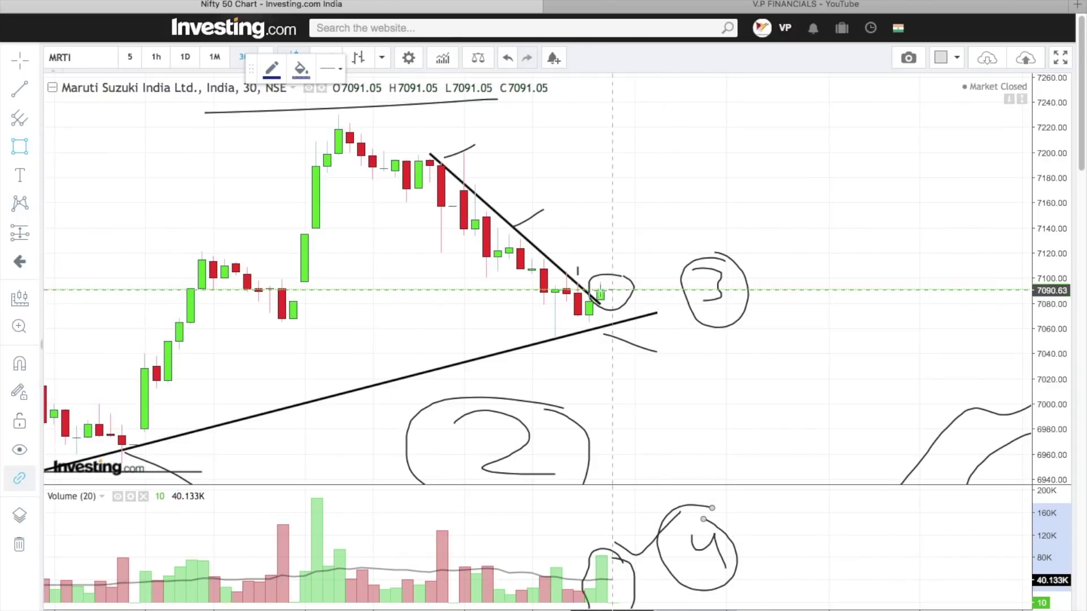
{"action": "mouse_move", "coordinate": [566, 281]}
{"action": "left_mouse_down"}
{"action": "mouse_move", "coordinate": [589, 316]}
{"action": "mouse_move", "coordinate": [623, 328]}
{"action": "left_mouse_up"}
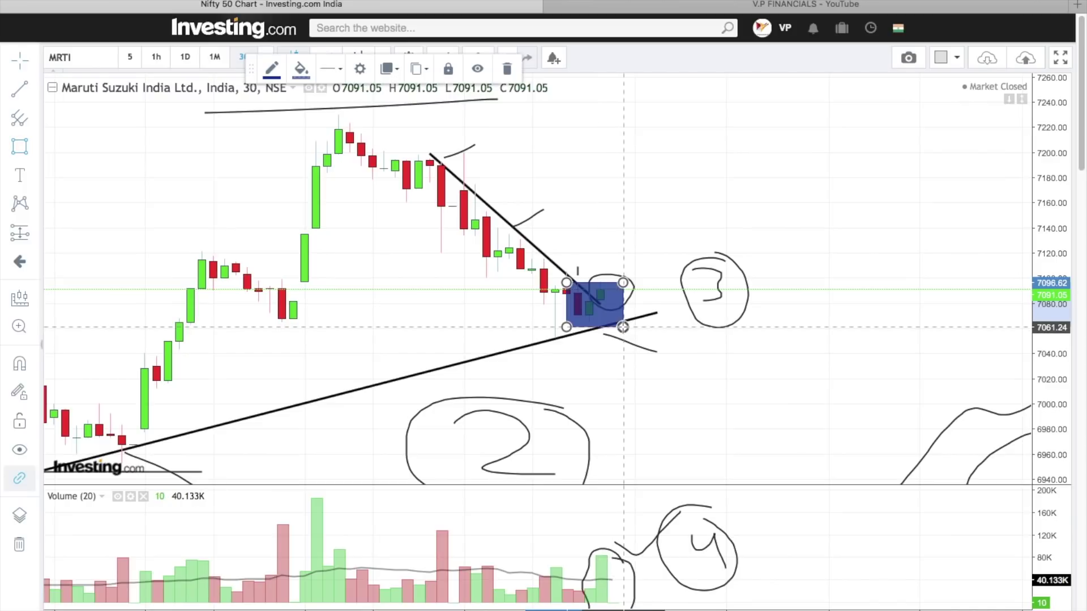
{"action": "left_click", "coordinate": [717, 334]}
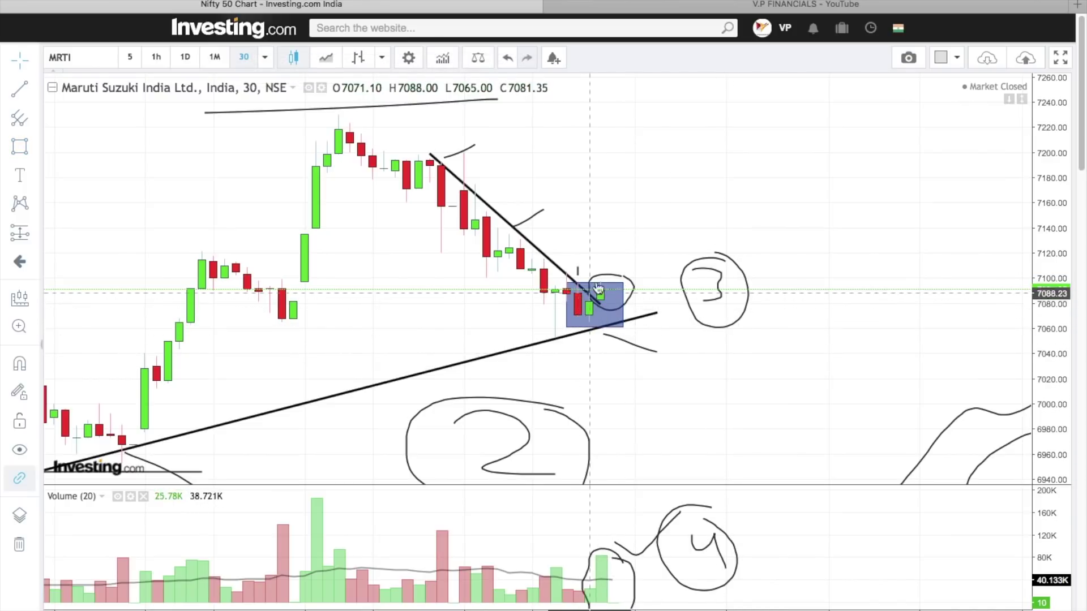
{"action": "left_click", "coordinate": [581, 308]}
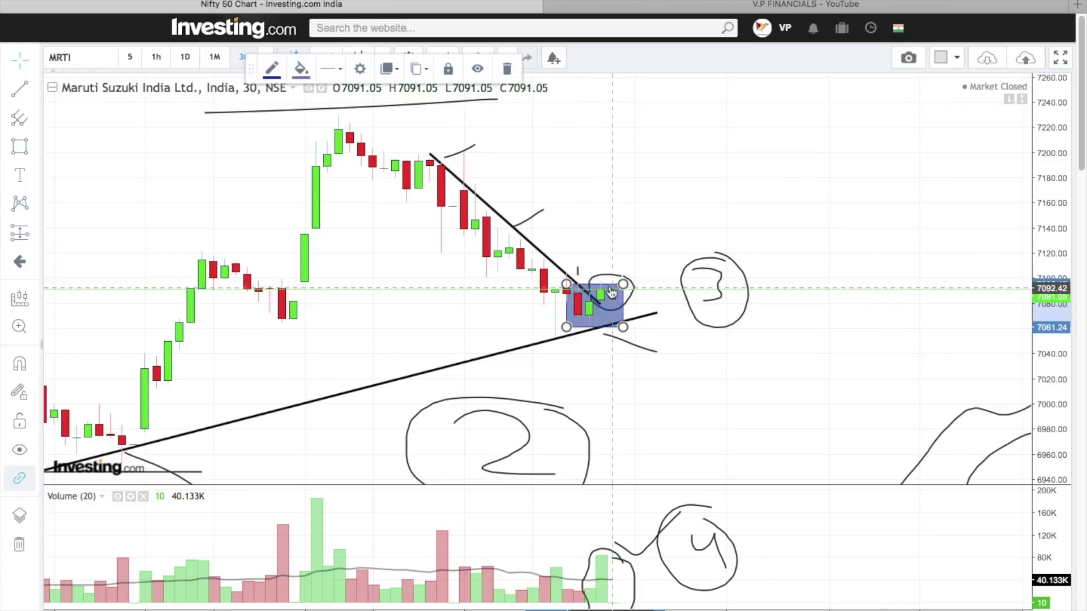
{"action": "key", "text": "Delete"}
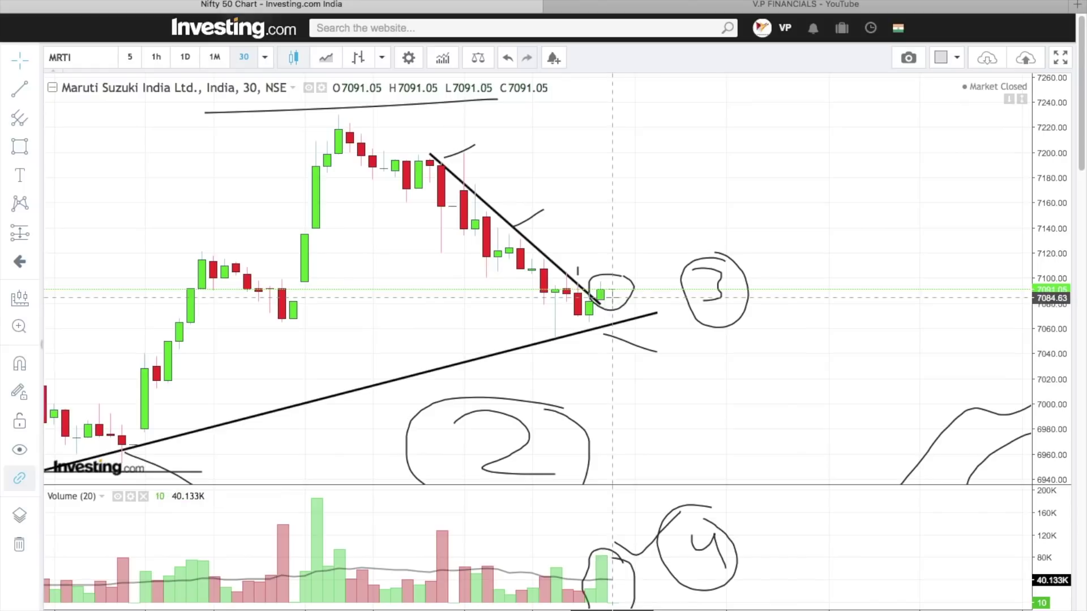
Draw a thin rectangle above the last candle, about 7093 to 7101, and add the label "7098 entry" above it
{"action": "left_click", "coordinate": [28, 146]}
{"action": "left_click_drag", "start_coordinate": [577, 276], "coordinate": [645, 287]}
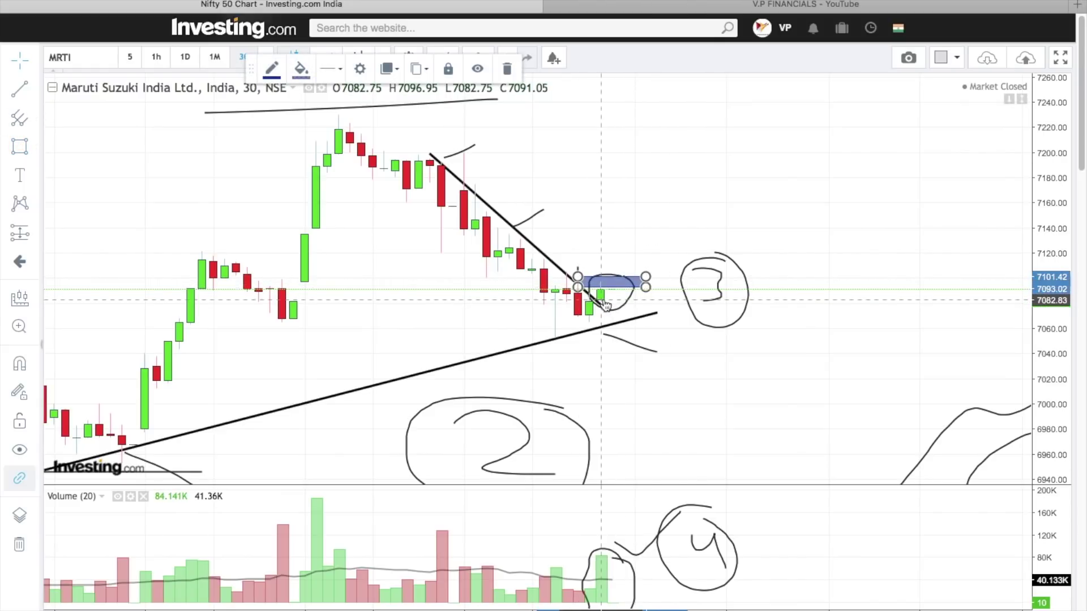
{"action": "left_click", "coordinate": [20, 175]}
{"action": "left_click", "coordinate": [615, 258]}
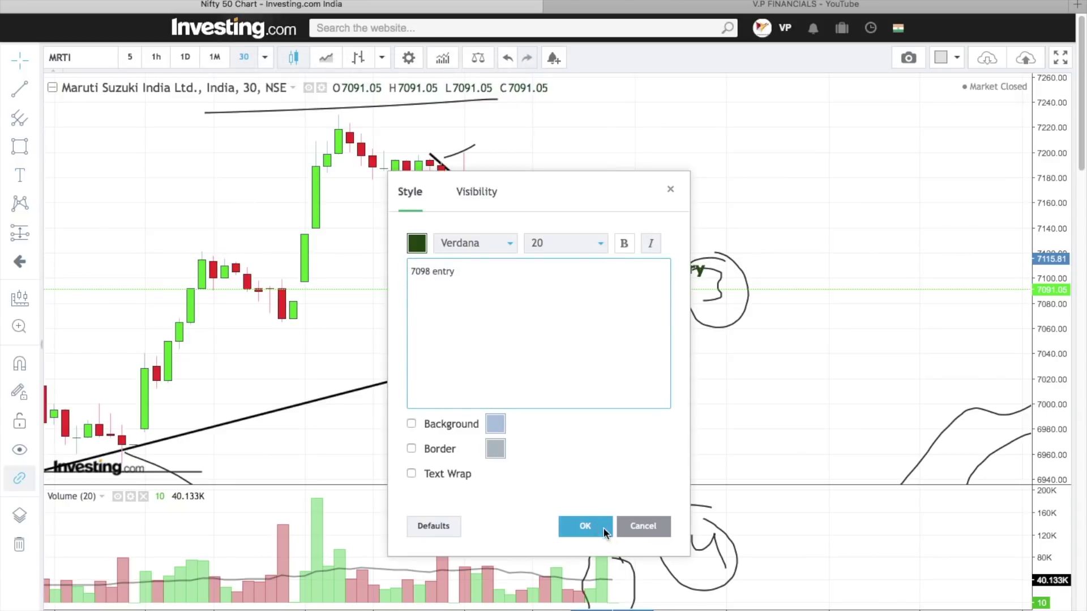
{"action": "left_click", "coordinate": [605, 532]}
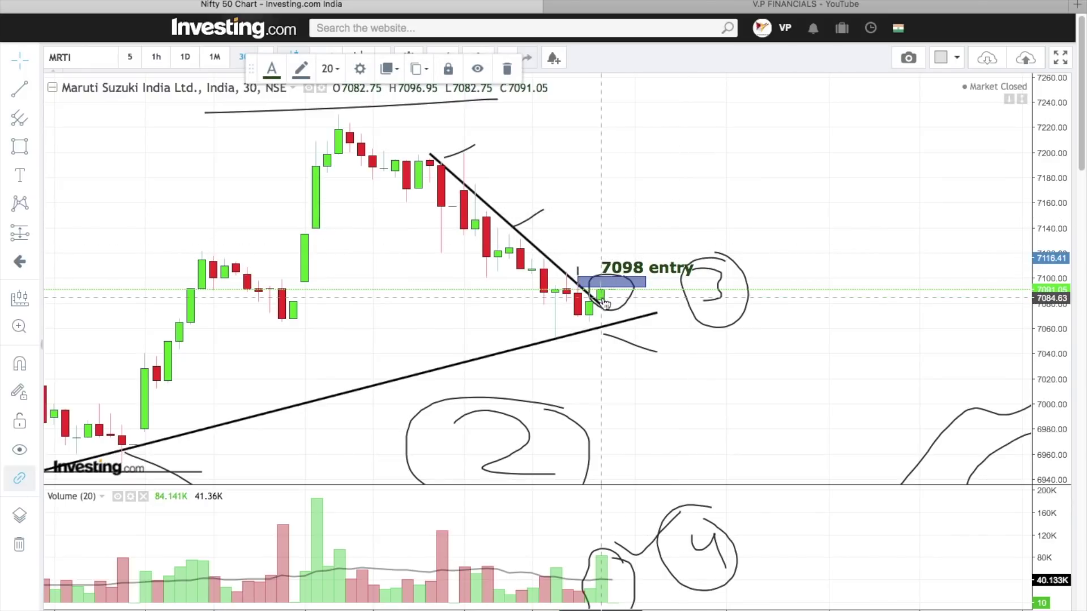
Draw a thin rectangle below the entry zone with its upper edge at about 7080, and place the label "7082" under it
{"action": "left_click", "coordinate": [18, 147]}
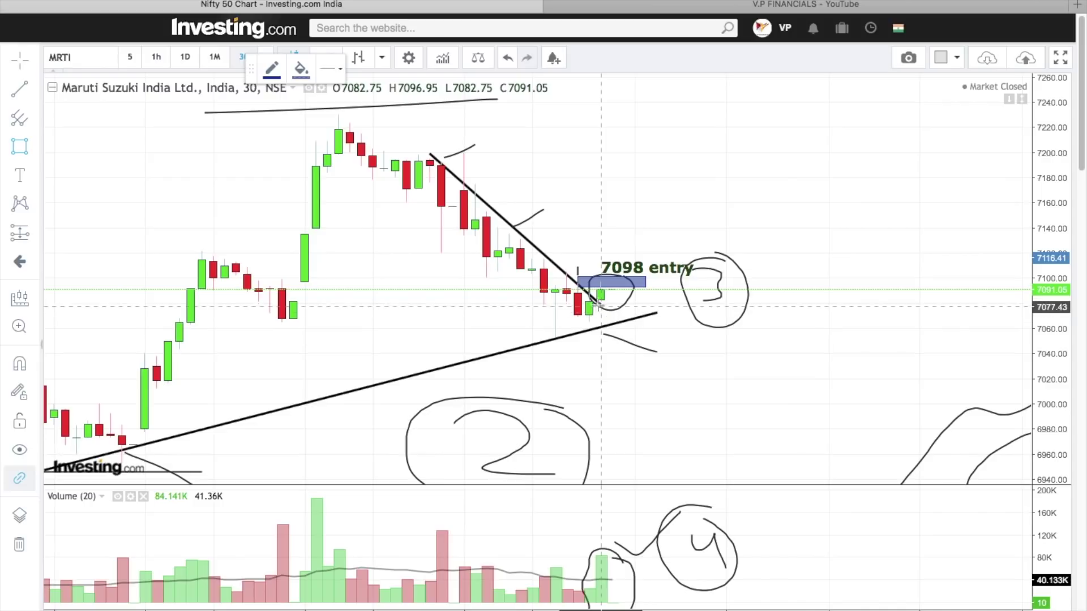
{"action": "left_click_drag", "start_coordinate": [589, 303], "coordinate": [657, 311]}
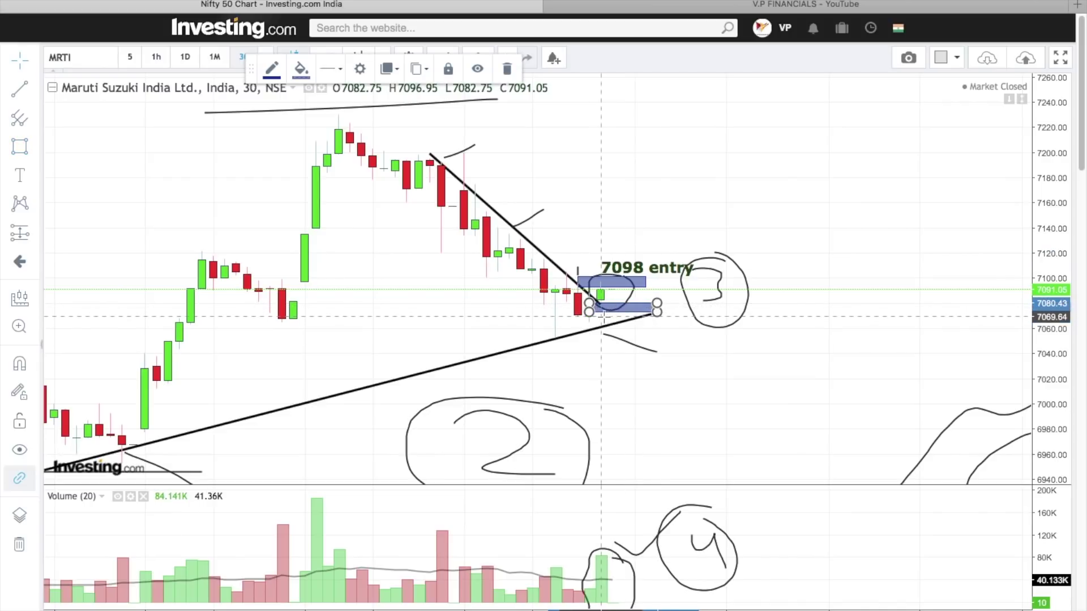
{"action": "left_click", "coordinate": [18, 175]}
{"action": "left_click", "coordinate": [660, 348]}
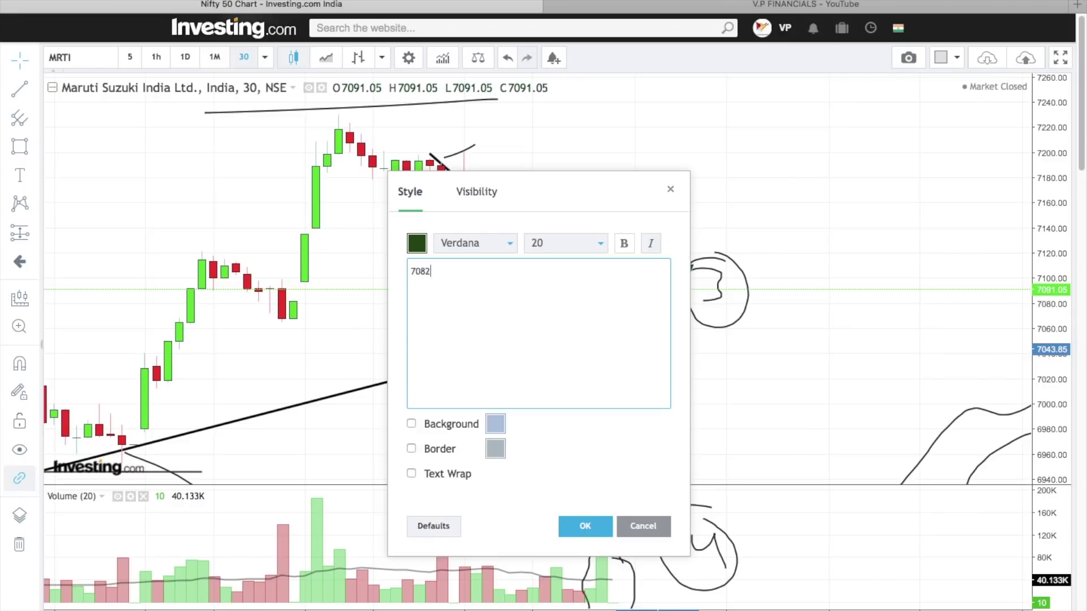
{"action": "left_click", "coordinate": [561, 527]}
{"action": "left_click_drag", "start_coordinate": [679, 359], "coordinate": [646, 327]}
{"action": "left_click", "coordinate": [714, 339]}
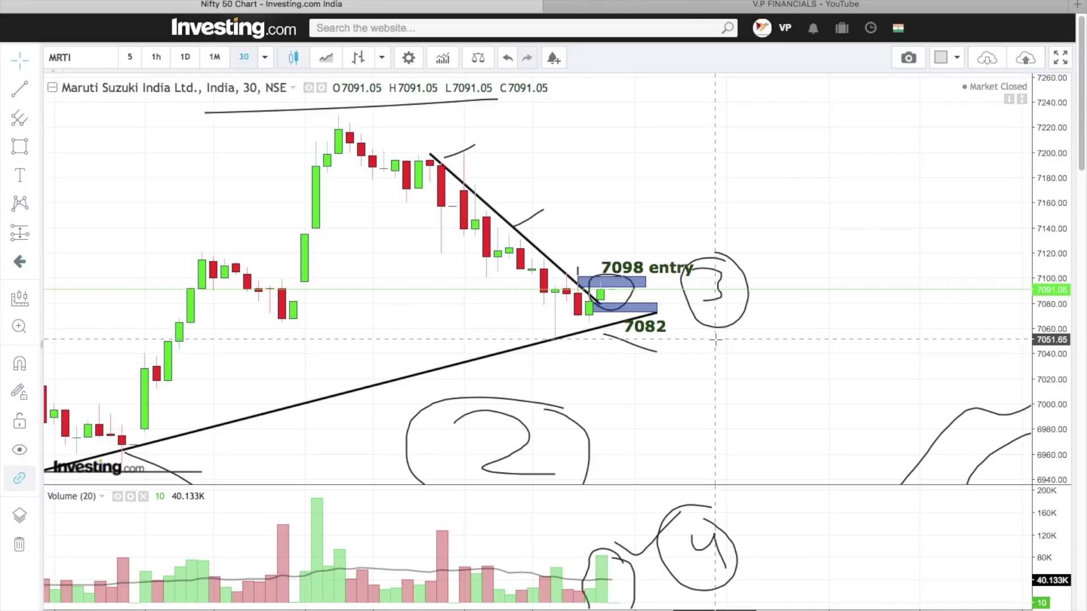
{"action": "left_click_drag", "start_coordinate": [645, 327], "coordinate": [634, 323]}
{"action": "left_click", "coordinate": [632, 283]}
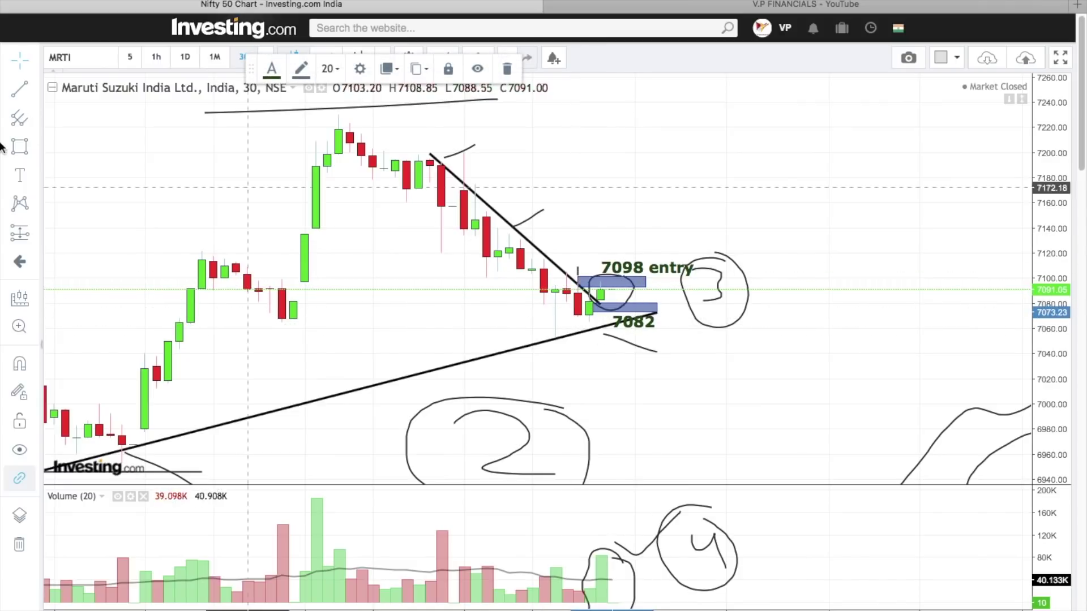
Draw a long thin rectangle above the entry label, about 7137 to 7142, extending past the last candle
{"action": "left_click", "coordinate": [19, 148]}
{"action": "left_click_drag", "start_coordinate": [497, 225], "coordinate": [669, 232]}
{"action": "left_click", "coordinate": [669, 232]}
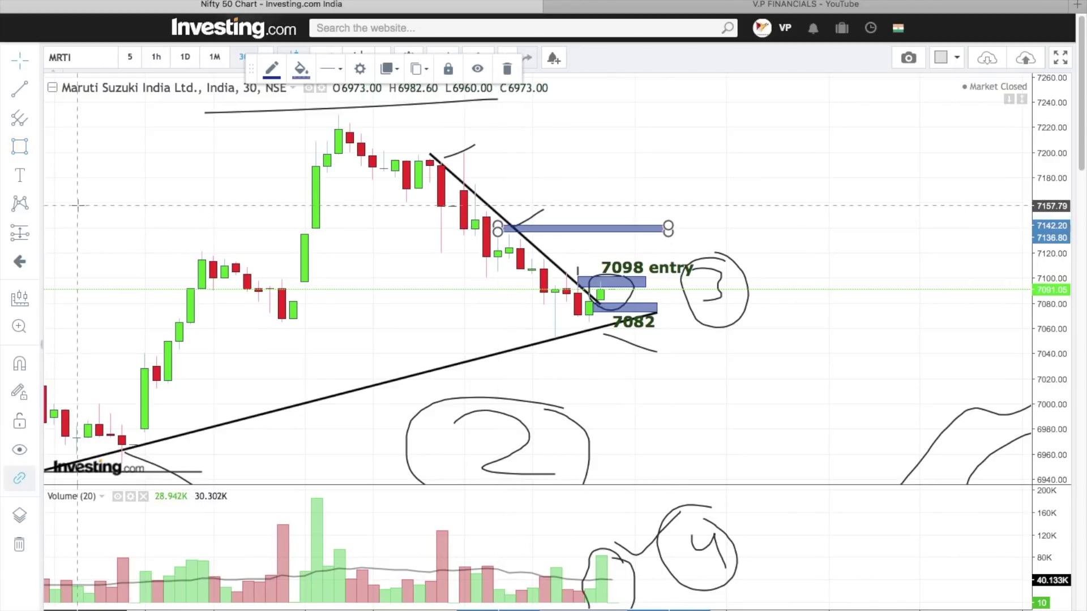
Add the label "7130 target 1" and place it just above the far end of the new rectangle
{"action": "left_click", "coordinate": [21, 176]}
{"action": "left_click", "coordinate": [703, 230]}
{"action": "type", "text": "1"}
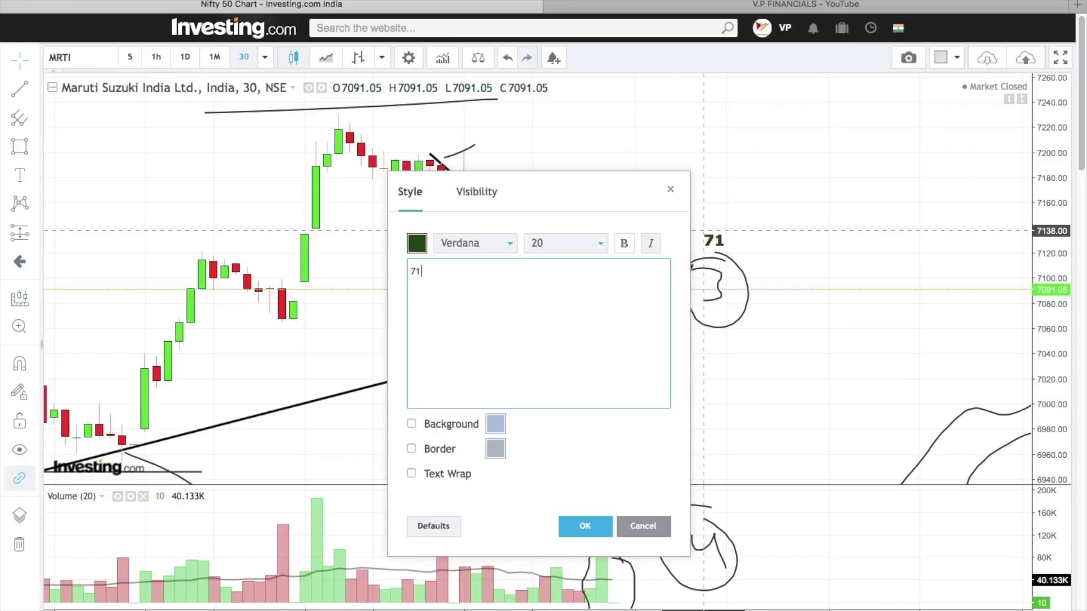
{"action": "key", "text": "BackSpace"}
{"action": "key", "text": "BackSpace"}
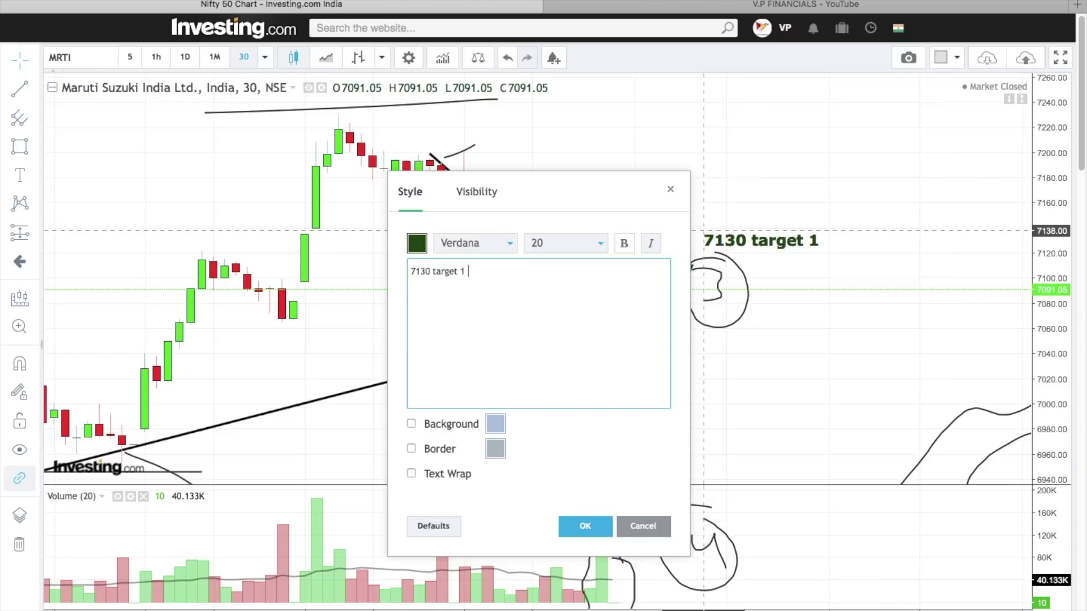
{"action": "left_click", "coordinate": [584, 526]}
{"action": "left_click_drag", "start_coordinate": [760, 242], "coordinate": [715, 219]}
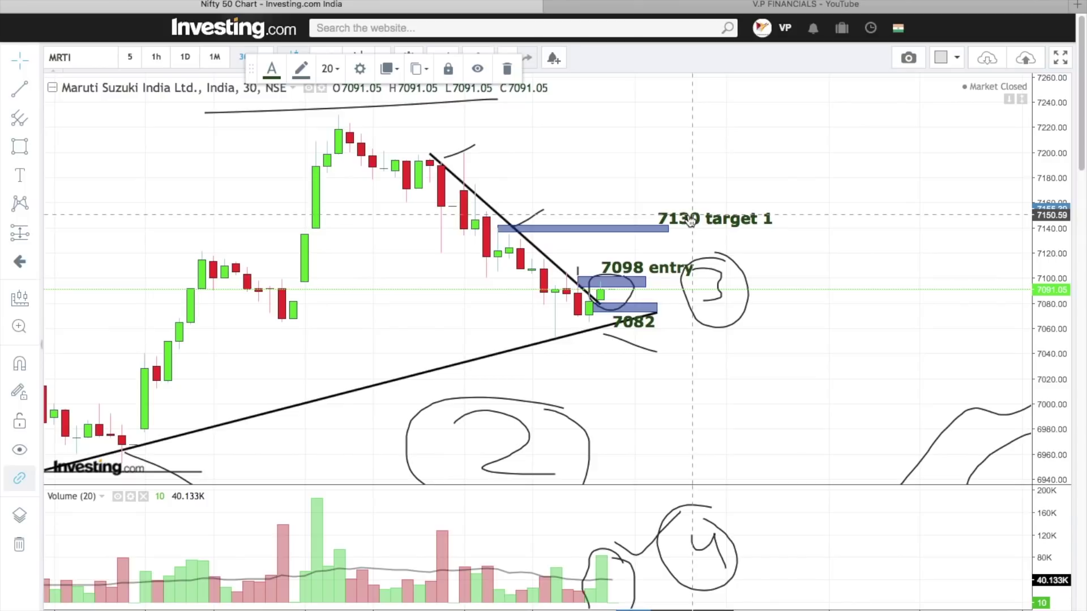
{"action": "left_click_drag", "start_coordinate": [708, 220], "coordinate": [696, 218]}
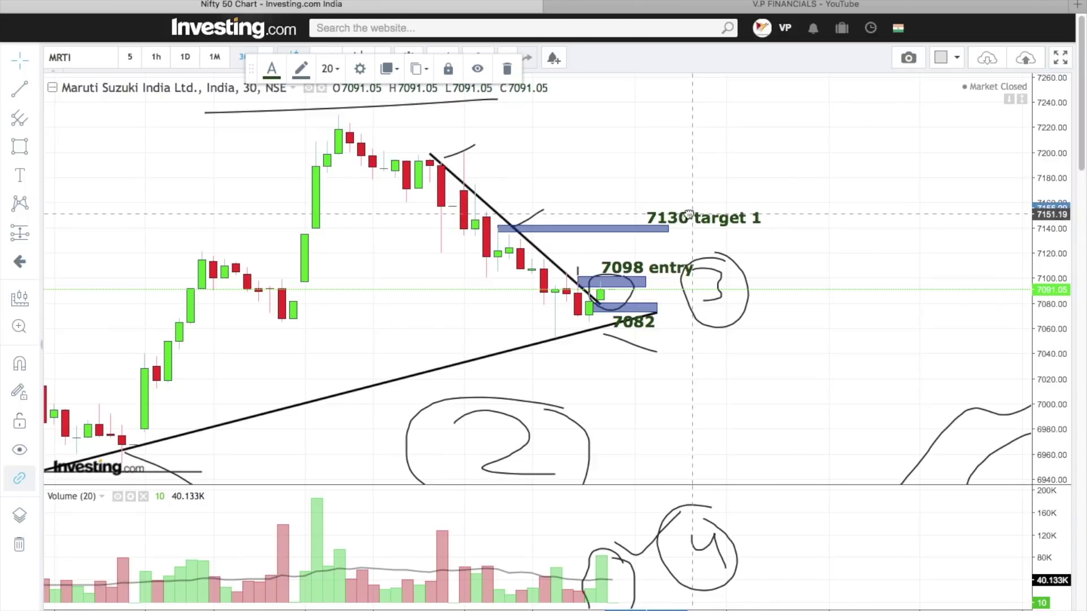
Draw a long thin rectangle at the falling trend line's start, about 7190 to 7199, and label its end "7190 target2"
{"action": "left_click", "coordinate": [18, 147]}
{"action": "left_click_drag", "start_coordinate": [406, 153], "coordinate": [725, 165]}
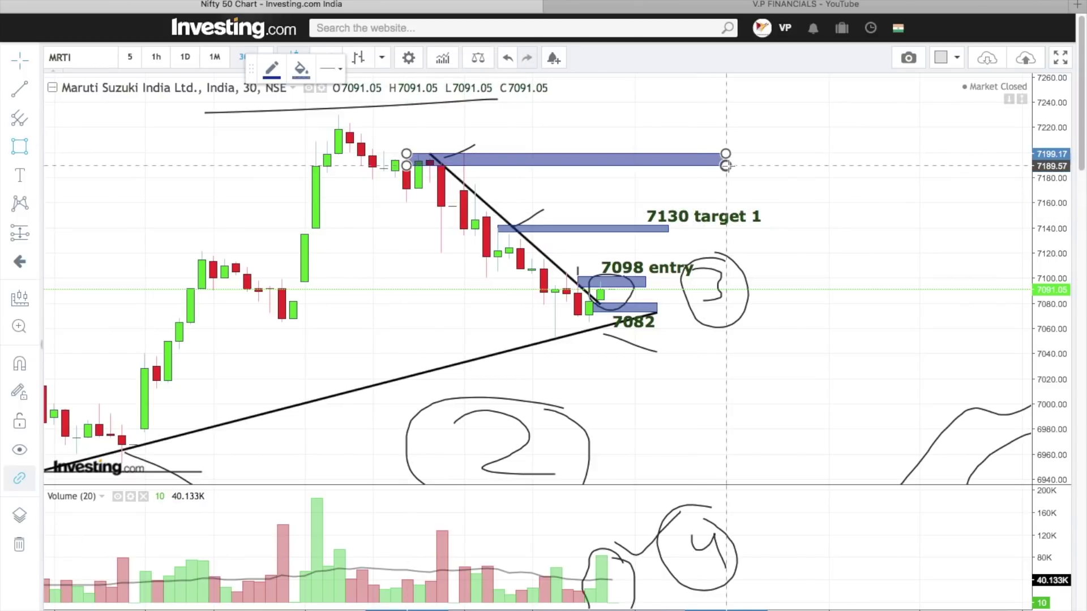
{"action": "left_click", "coordinate": [726, 166]}
{"action": "left_click", "coordinate": [20, 175]}
{"action": "left_click", "coordinate": [771, 159]}
{"action": "left_click", "coordinate": [769, 159]}
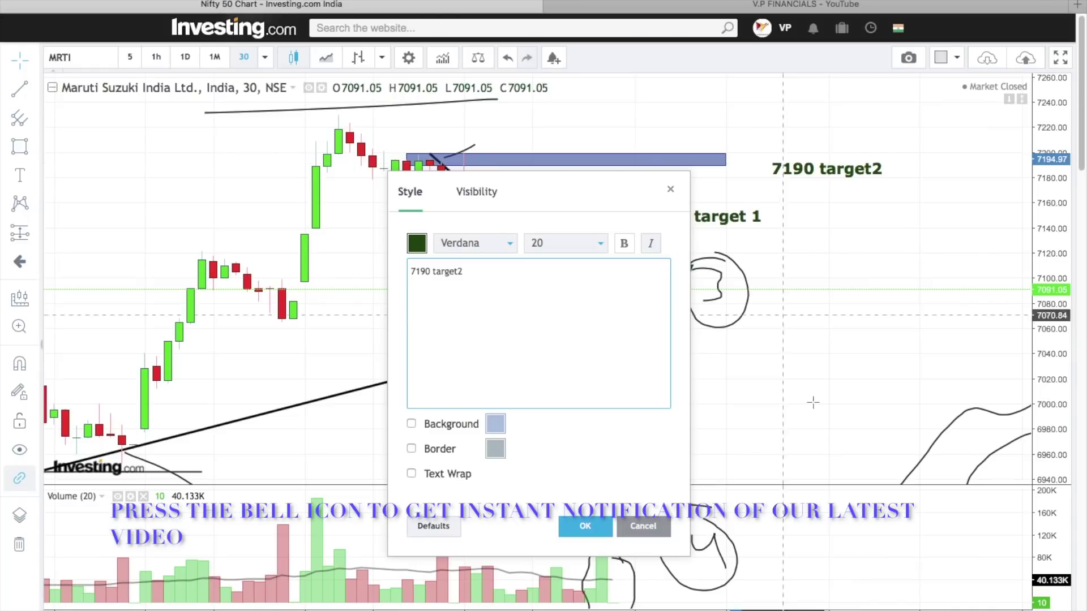
{"action": "left_click", "coordinate": [601, 533]}
{"action": "left_click_drag", "start_coordinate": [795, 170], "coordinate": [750, 160]}
{"action": "scroll", "coordinate": [795, 253], "scroll_direction": "down", "scroll_amount": 3}
{"action": "scroll", "coordinate": [796, 253], "scroll_direction": "down", "scroll_amount": 4}
{"action": "left_click_drag", "start_coordinate": [888, 294], "coordinate": [839, 294]}
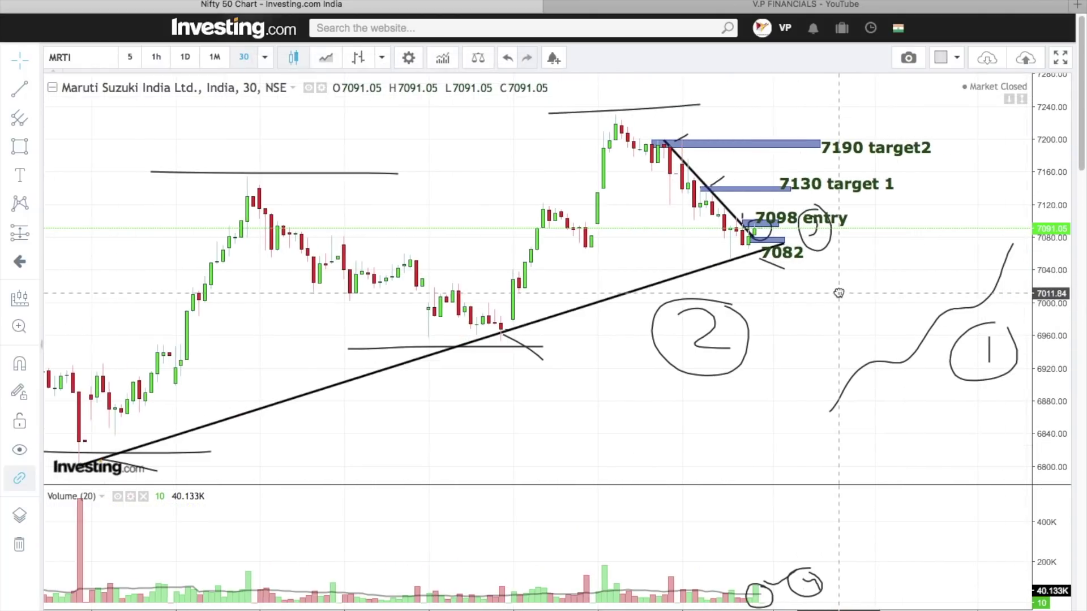
{"action": "scroll", "coordinate": [847, 294], "scroll_direction": "down", "scroll_amount": 1}
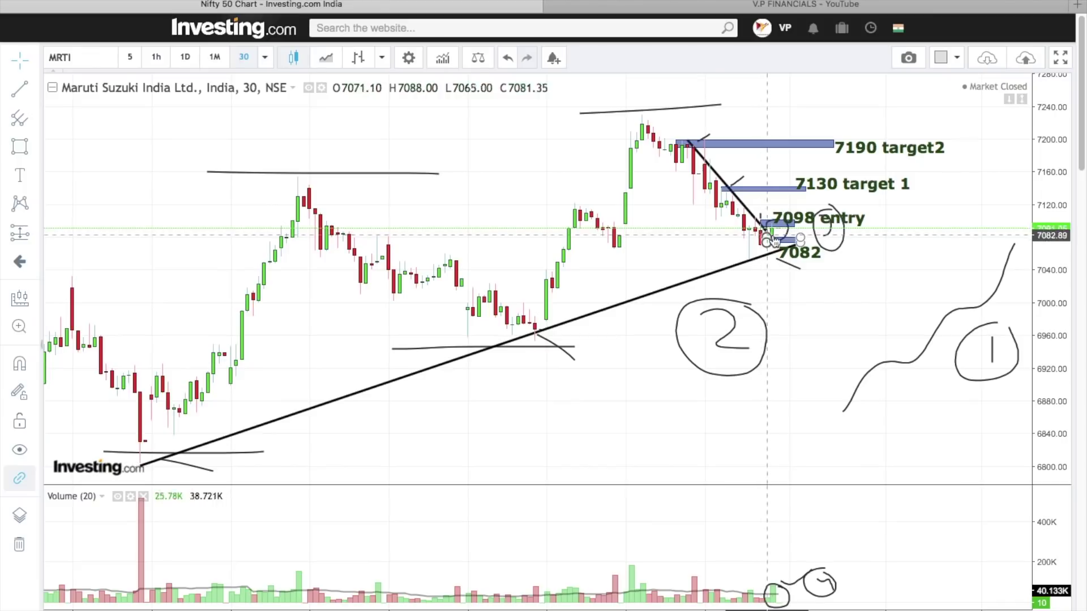
Reposition the "7082" label lower beneath its rectangle and shift the "7098 entry" label slightly back toward its rectangle
{"action": "left_click", "coordinate": [583, 592]}
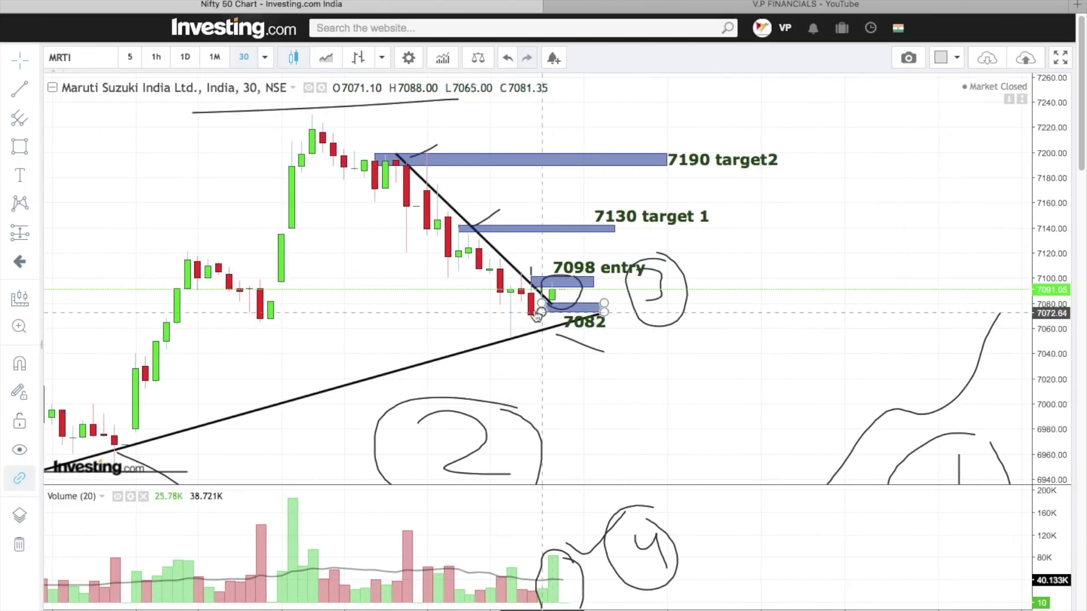
{"action": "left_click_drag", "start_coordinate": [598, 324], "coordinate": [594, 333]}
{"action": "left_click_drag", "start_coordinate": [605, 271], "coordinate": [597, 269]}
{"action": "left_click_drag", "start_coordinate": [596, 337], "coordinate": [585, 336]}
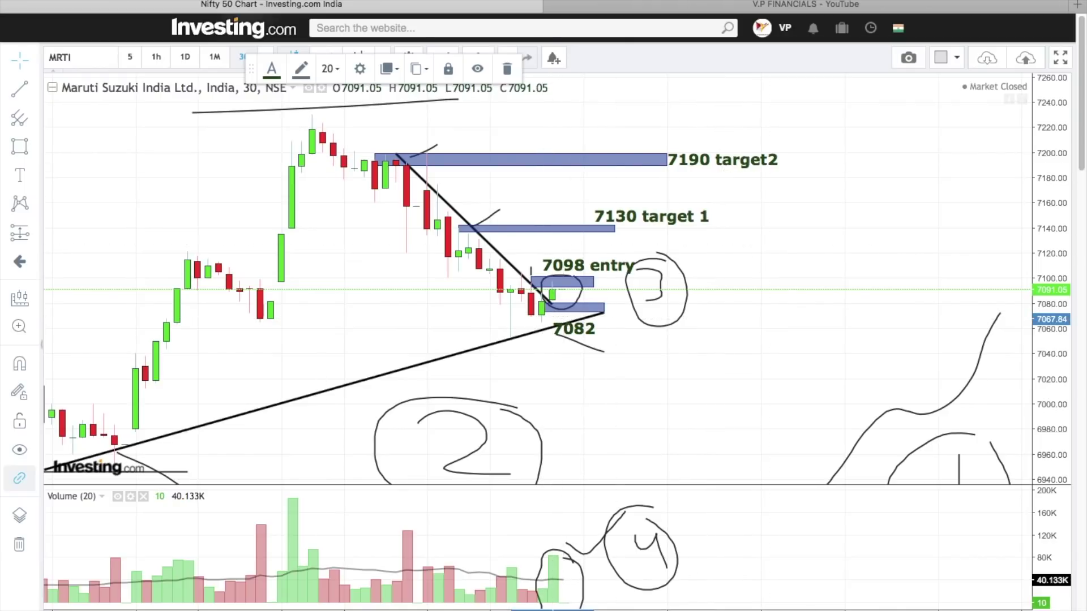
Search the symbols for "POWER GR" and load the Power Grid Corporation of India chart
{"action": "left_click", "coordinate": [96, 52]}
{"action": "type", "text": "POW"}
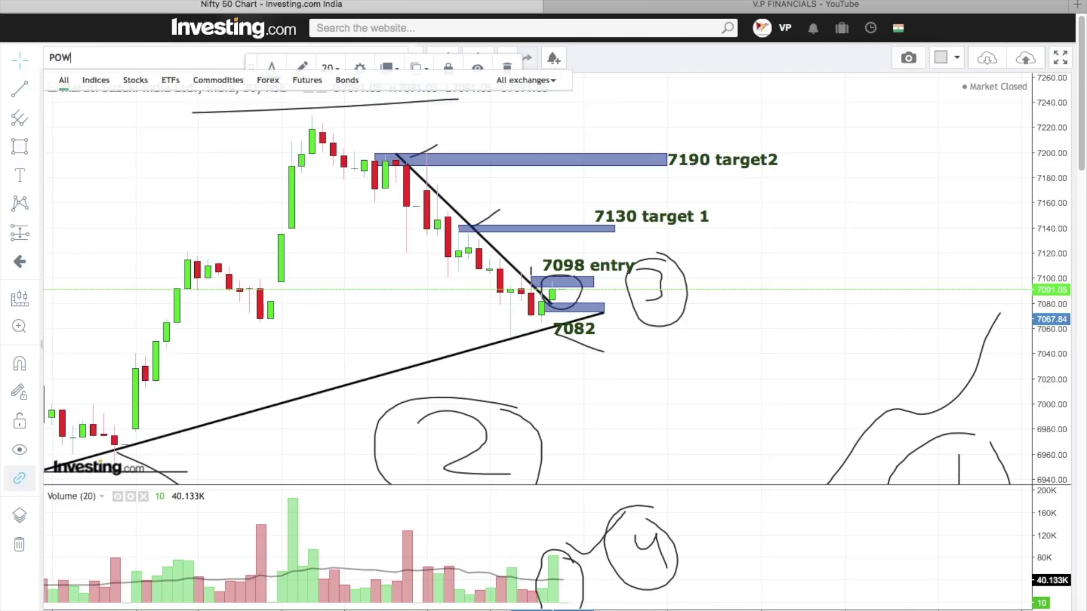
{"action": "type", "text": "ER GR"}
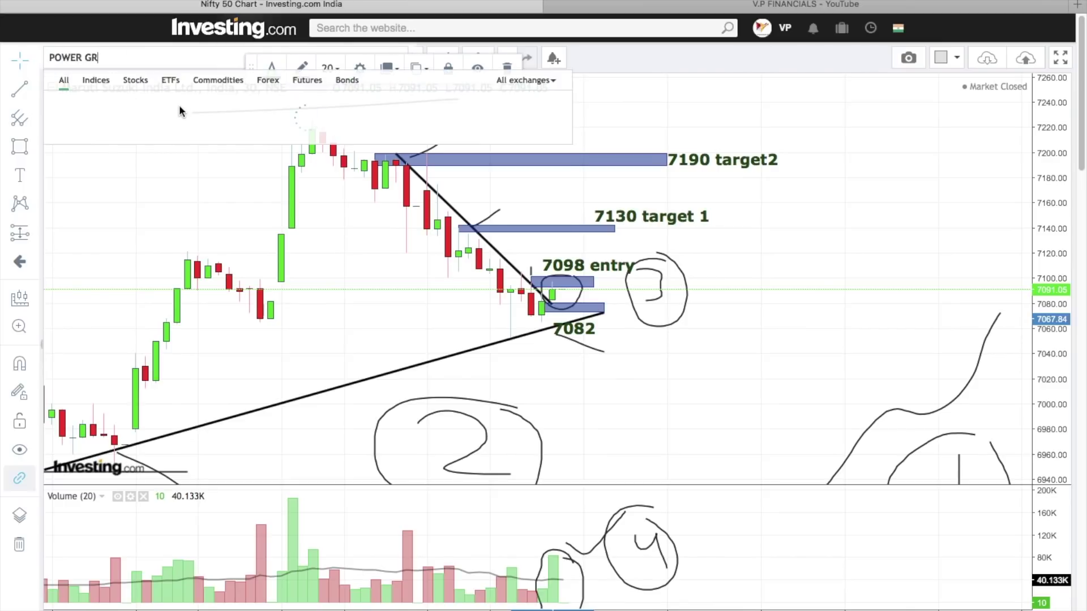
{"action": "left_click", "coordinate": [181, 103]}
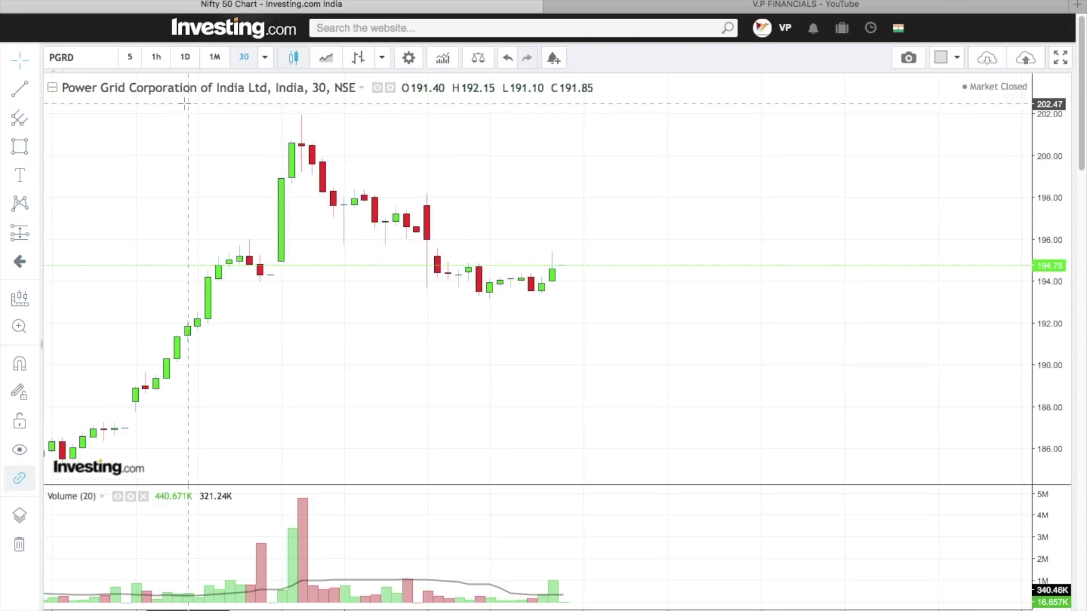
{"action": "scroll", "coordinate": [401, 201], "scroll_direction": "up", "scroll_amount": 3}
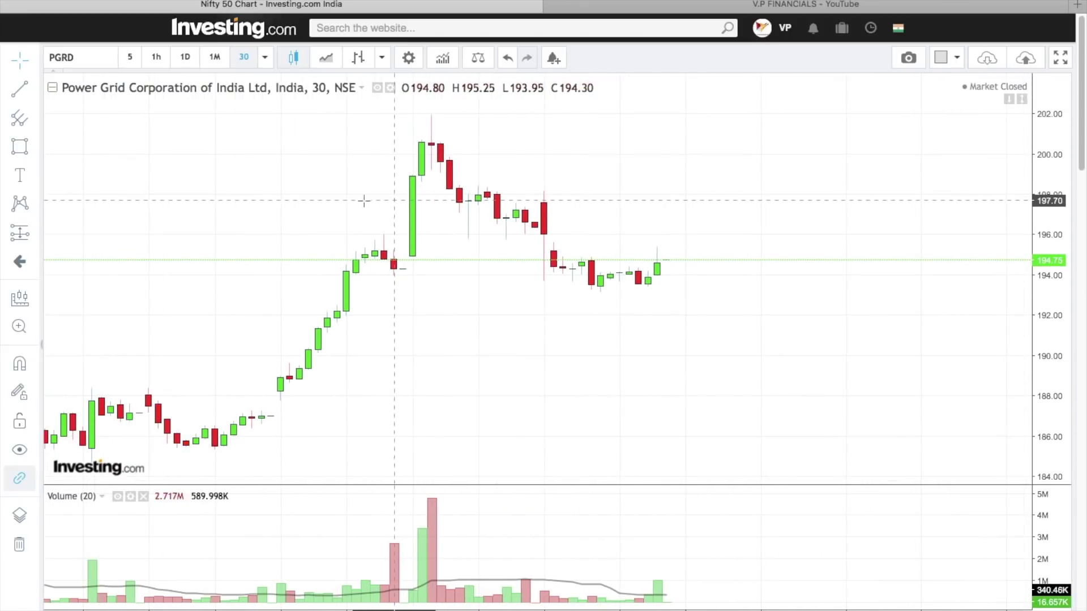
Draw a rising trend line from about 185.50 to 202.12 and a falling one from its upper end to about 193.17
{"action": "left_click", "coordinate": [40, 149]}
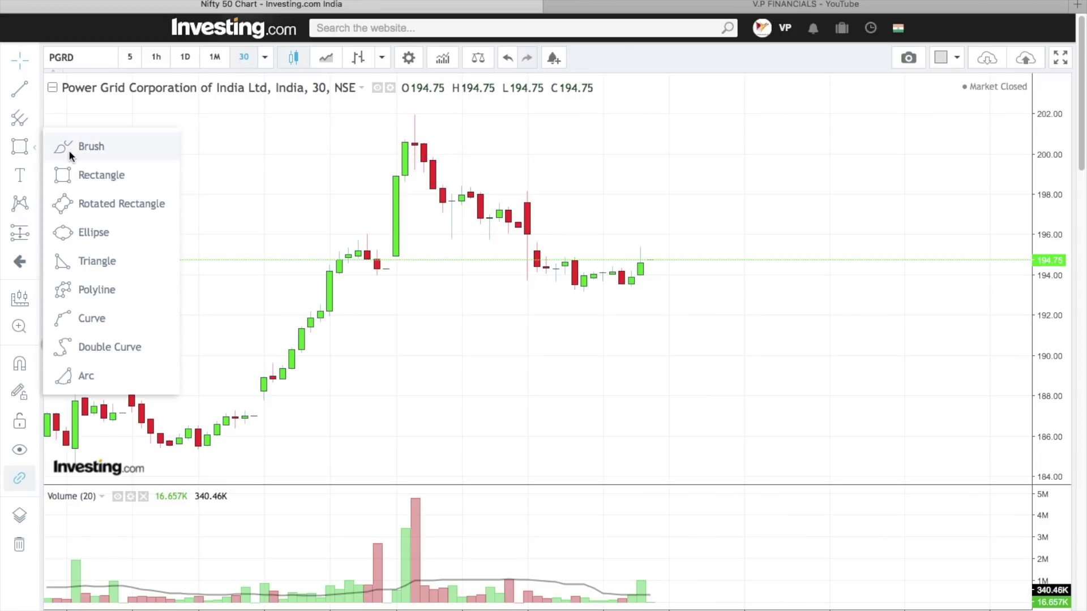
{"action": "left_click", "coordinate": [34, 124]}
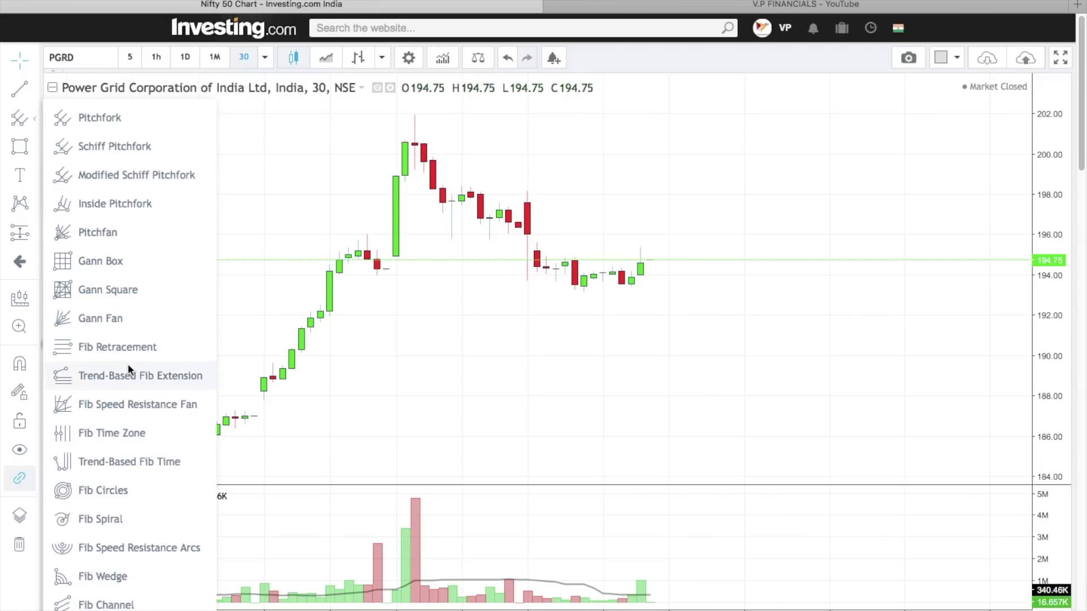
{"action": "left_click", "coordinate": [122, 348]}
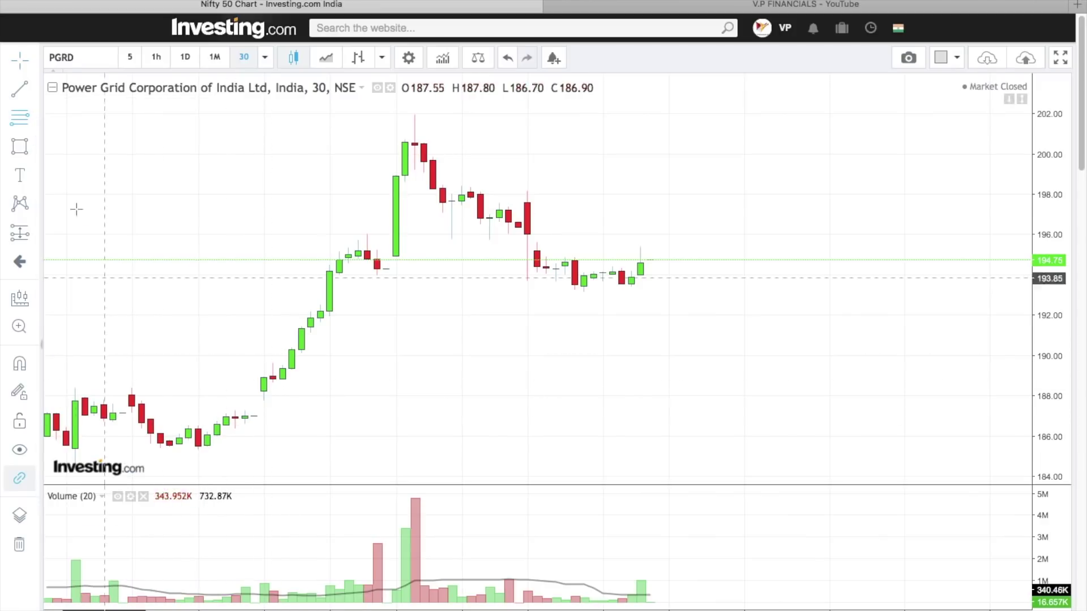
{"action": "left_click", "coordinate": [188, 446]}
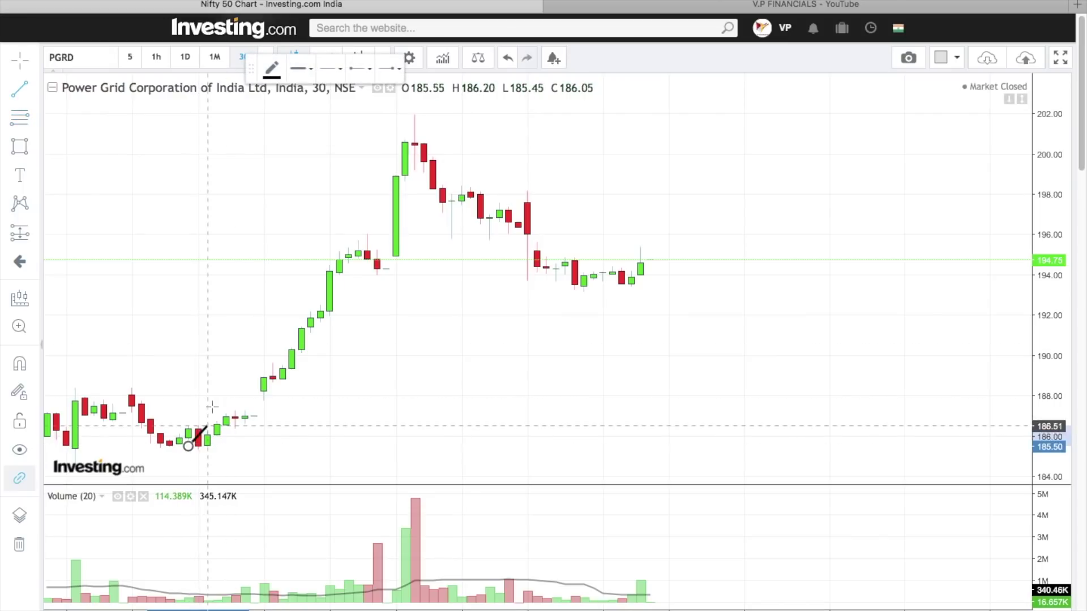
{"action": "left_click", "coordinate": [386, 111]}
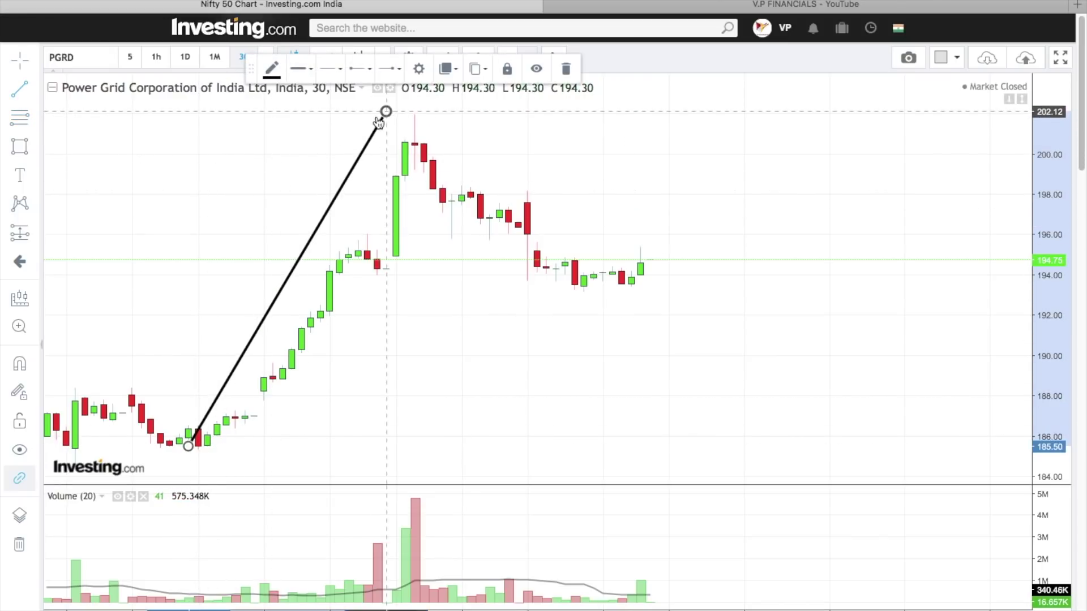
{"action": "left_click", "coordinate": [20, 89]}
{"action": "left_click", "coordinate": [386, 114]}
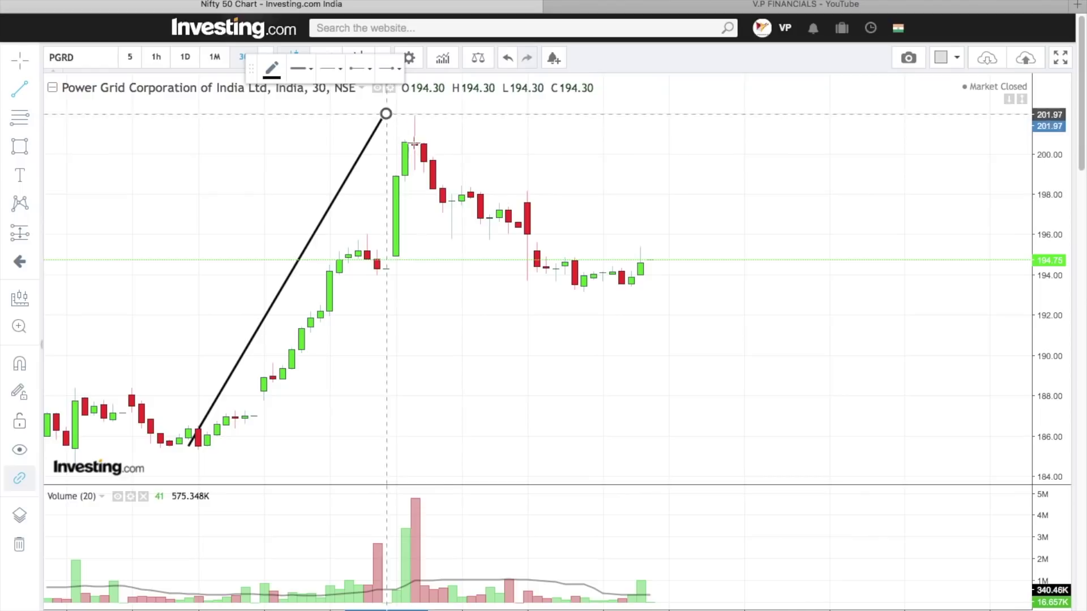
{"action": "left_click", "coordinate": [555, 292]}
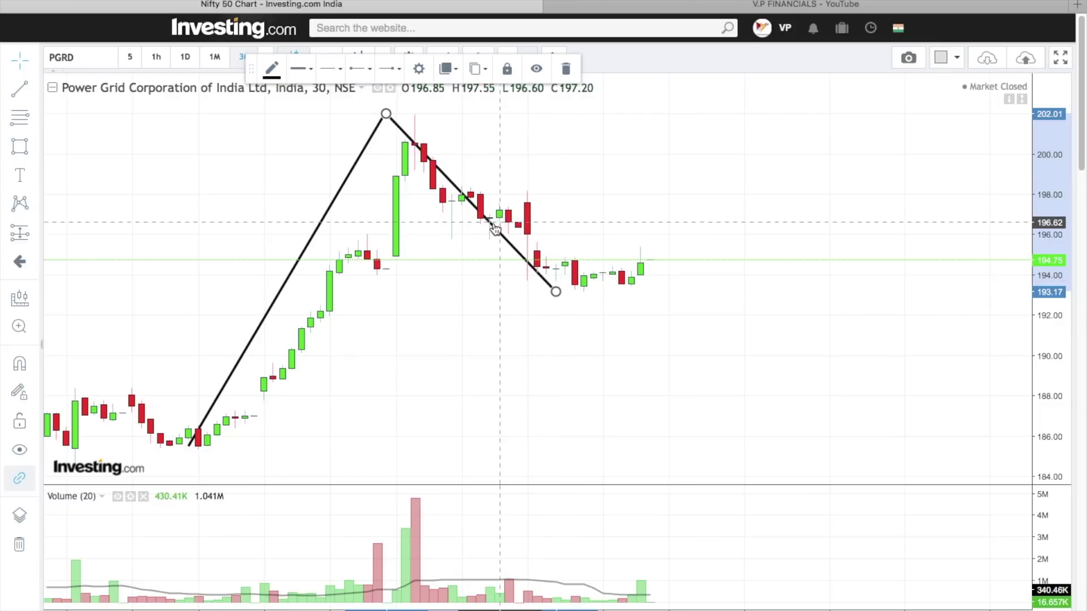
Delete the falling and the rising trend line from the Power Grid chart
{"action": "left_click", "coordinate": [566, 69]}
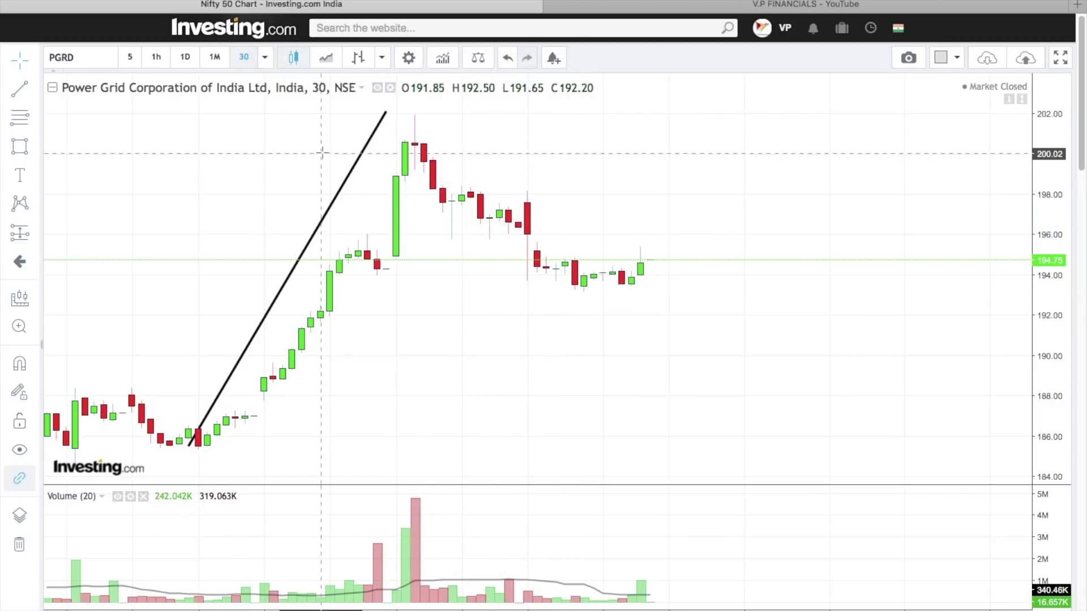
{"action": "left_click", "coordinate": [364, 154]}
{"action": "left_click", "coordinate": [565, 69]}
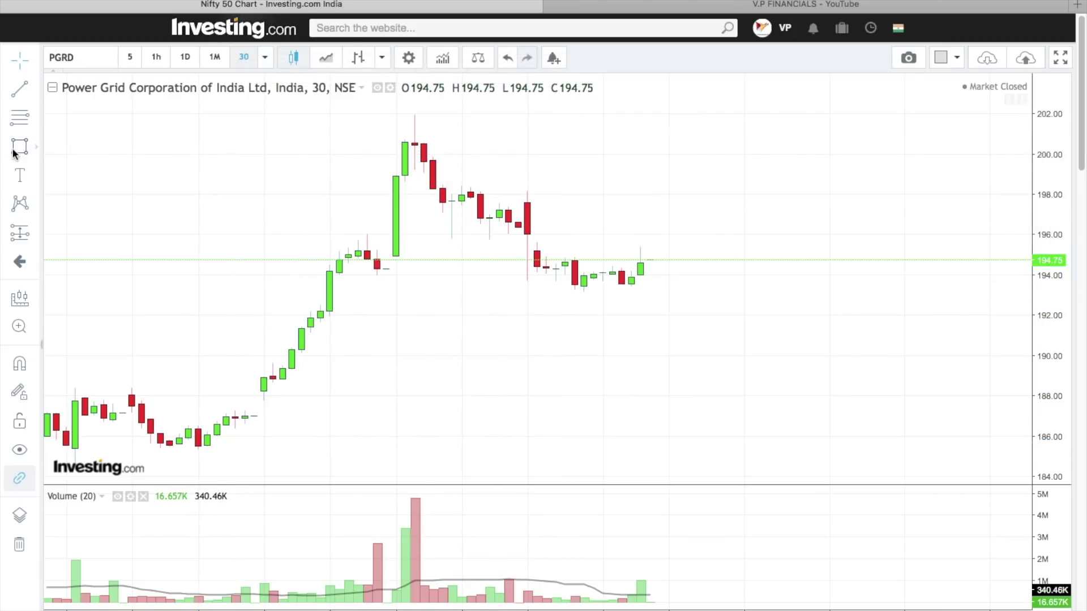
Apply a Fib Retracement from about 185.24 to 201.97 and draw a thin rectangle over its 0.5 level, about 193.25 to 194.03
{"action": "left_click", "coordinate": [17, 121]}
{"action": "mouse_move", "coordinate": [208, 451]}
{"action": "left_mouse_down"}
{"action": "mouse_move", "coordinate": [352, 344]}
{"action": "mouse_move", "coordinate": [528, 184]}
{"action": "mouse_move", "coordinate": [574, 114]}
{"action": "left_mouse_up"}
{"action": "left_click", "coordinate": [19, 146]}
{"action": "left_click_drag", "start_coordinate": [188, 274], "coordinate": [649, 290]}
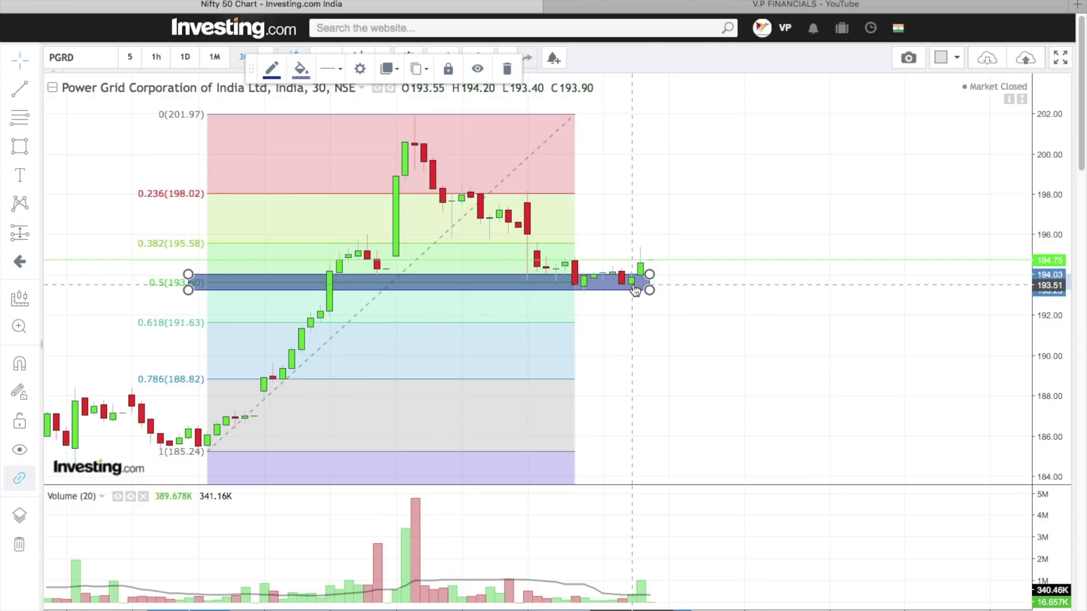
Brush a circled number 1 and a rise, pullback and second rise sketch in the empty area beyond the last candle
{"action": "left_click", "coordinate": [33, 148]}
{"action": "left_click", "coordinate": [55, 152]}
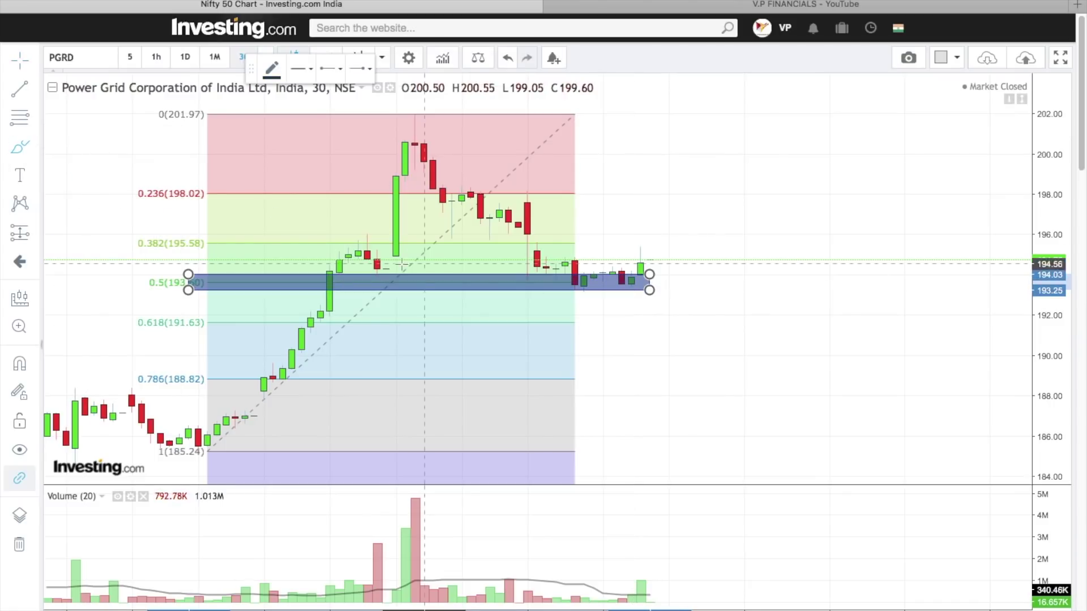
{"action": "mouse_move", "coordinate": [744, 286]}
{"action": "left_mouse_down"}
{"action": "mouse_move", "coordinate": [743, 313]}
{"action": "mouse_move", "coordinate": [724, 328]}
{"action": "left_mouse_up"}
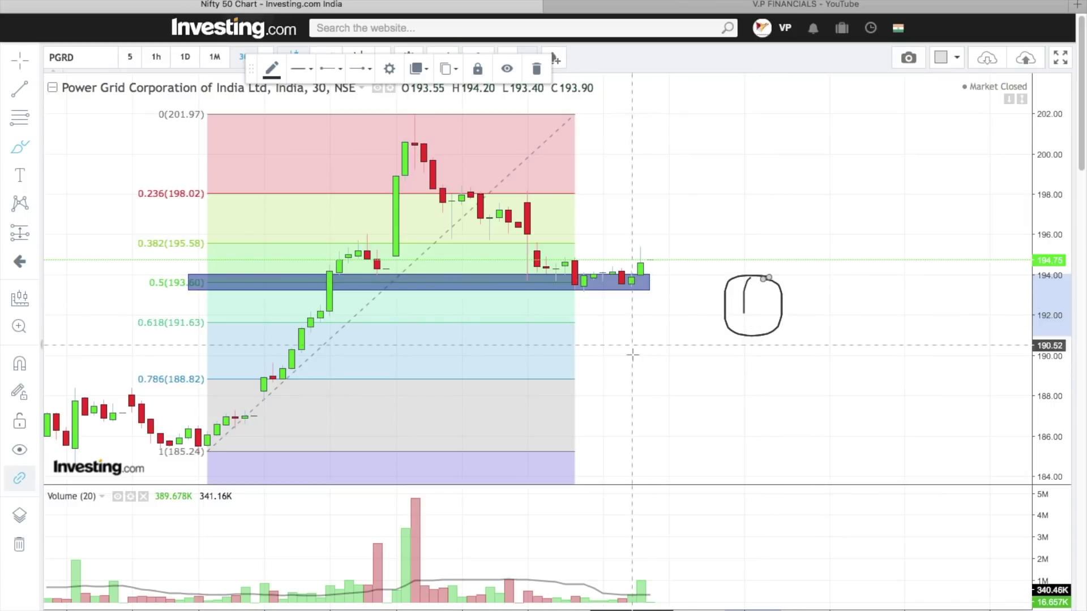
{"action": "mouse_move", "coordinate": [700, 411]}
{"action": "left_mouse_down"}
{"action": "mouse_move", "coordinate": [815, 245]}
{"action": "mouse_move", "coordinate": [820, 214]}
{"action": "left_mouse_up"}
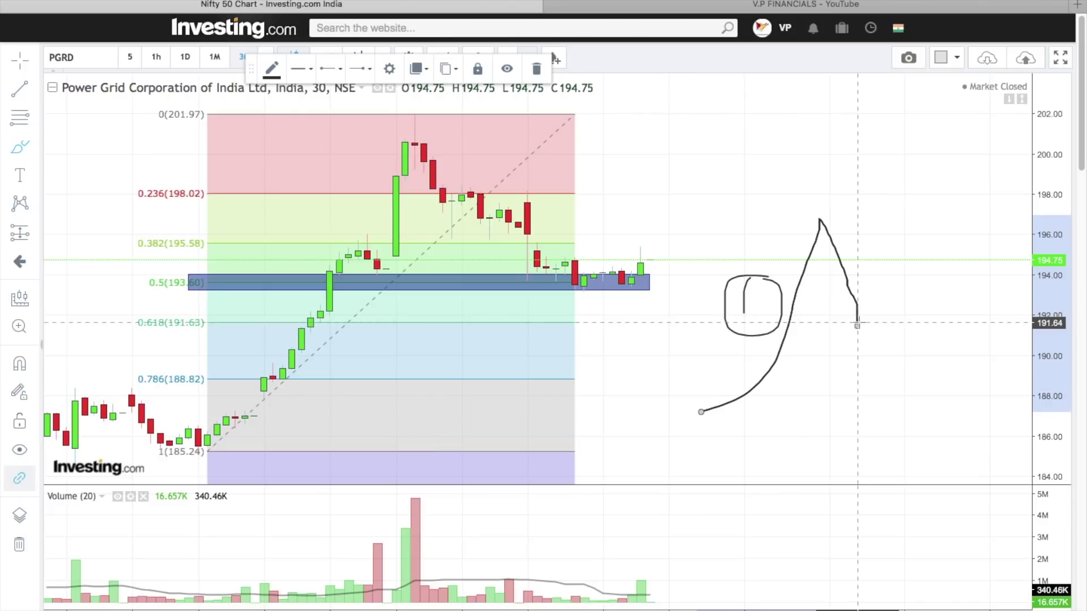
{"action": "left_click_drag", "start_coordinate": [858, 327], "coordinate": [941, 161]}
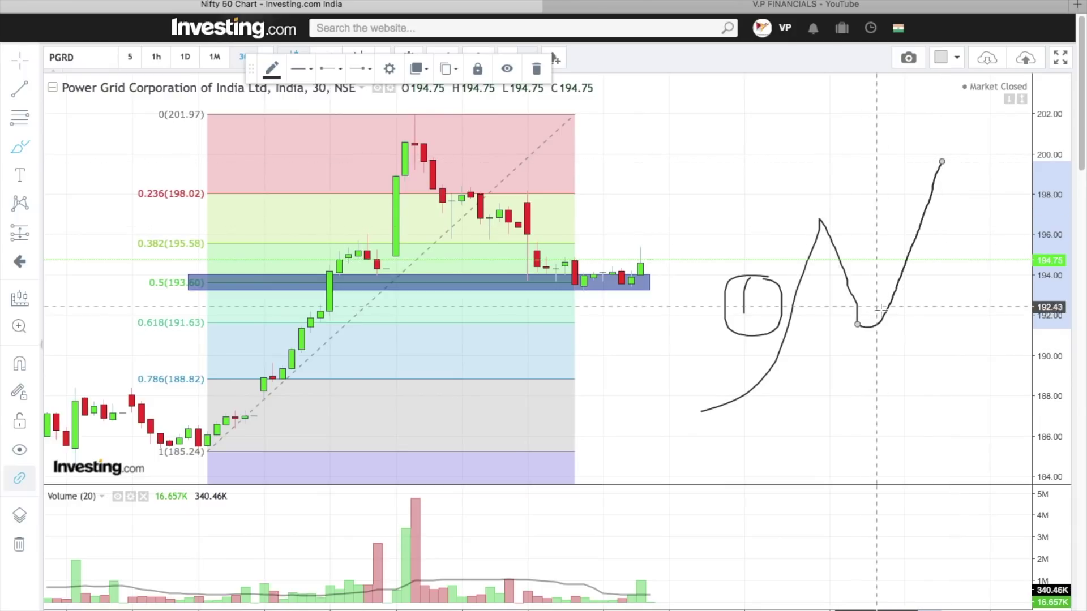
{"action": "right_click", "coordinate": [762, 180]}
{"action": "left_click", "coordinate": [688, 175]}
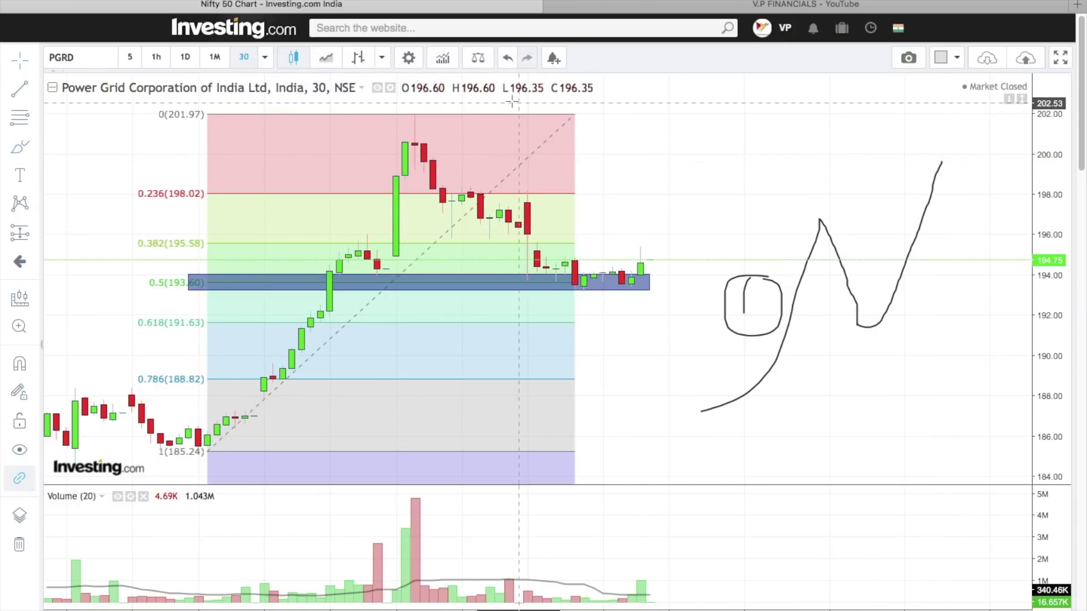
Remove the Fib Retracement and draw a falling trend line from the peak at about 202 to the last candle at about 193.81
{"action": "left_click", "coordinate": [520, 116]}
{"action": "left_click", "coordinate": [449, 69]}
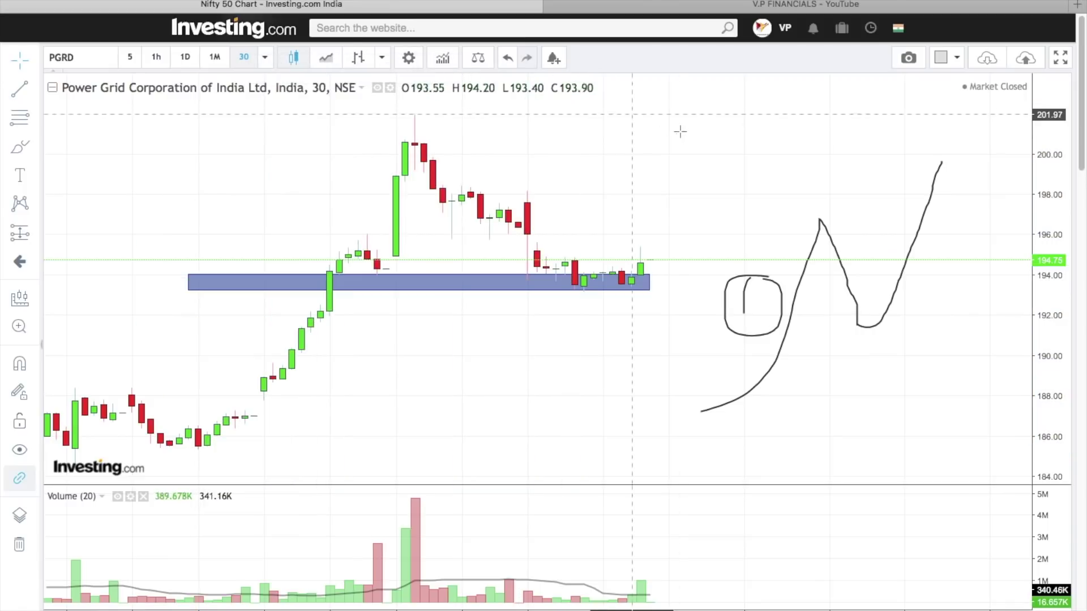
{"action": "left_click", "coordinate": [19, 89]}
{"action": "left_click", "coordinate": [404, 123]}
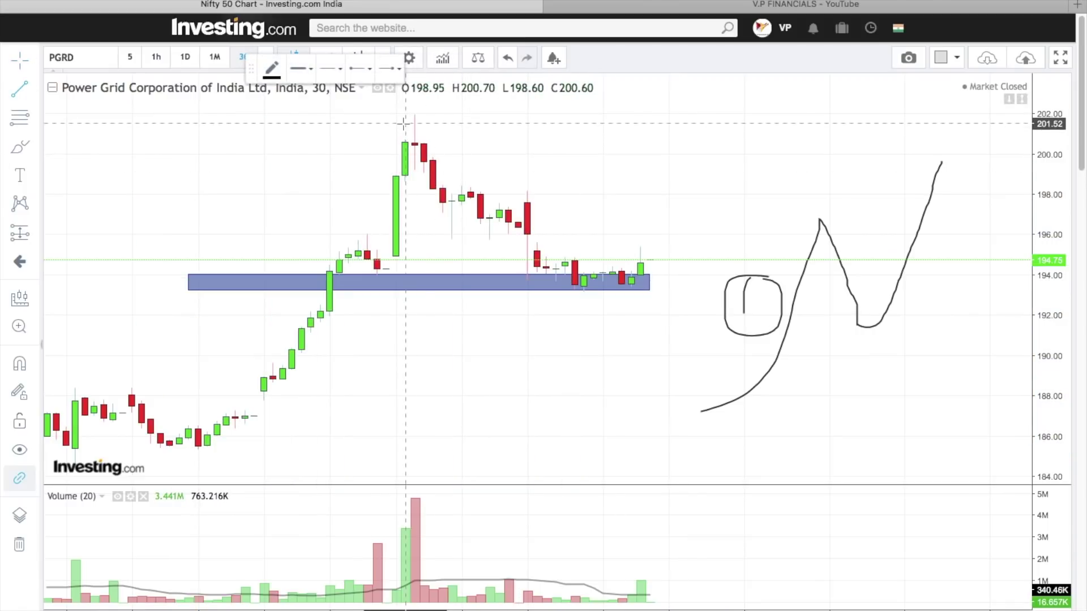
{"action": "left_click", "coordinate": [649, 277]}
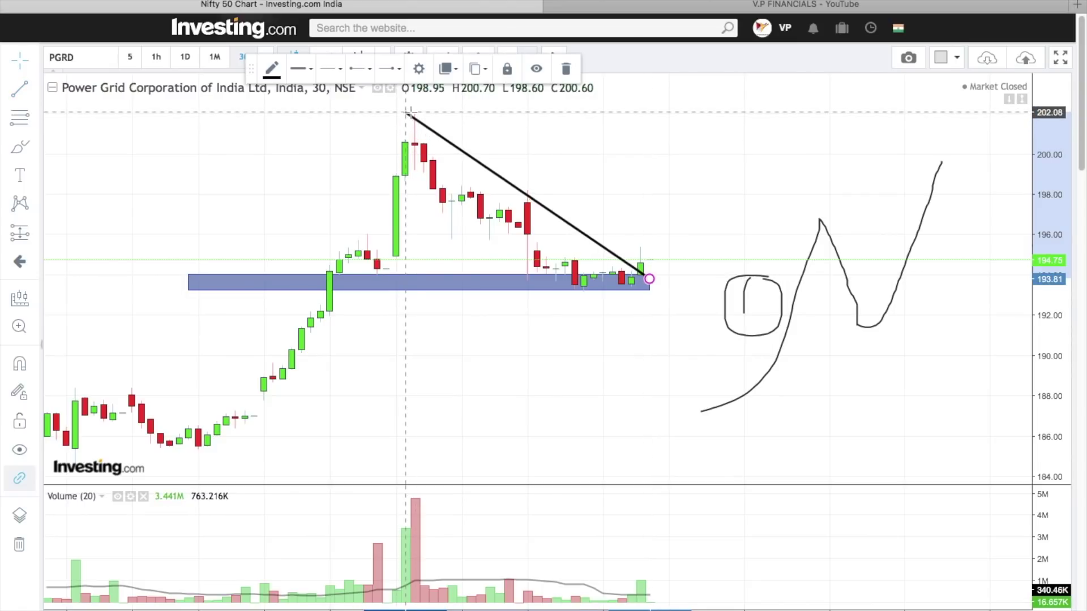
{"action": "left_click", "coordinate": [283, 150]}
Brush ticks at the falling trend line's two touch points, circle the breakout candle and write a circled number 2 beside it
{"action": "left_click", "coordinate": [20, 147]}
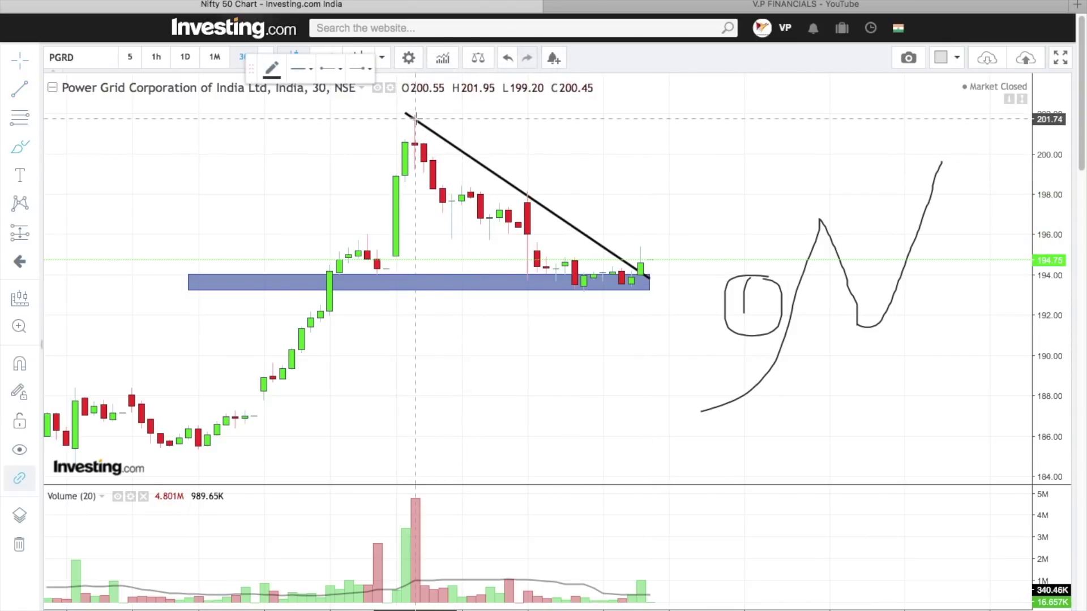
{"action": "left_click_drag", "start_coordinate": [417, 117], "coordinate": [443, 101]}
{"action": "left_click_drag", "start_coordinate": [530, 195], "coordinate": [557, 180]}
{"action": "mouse_move", "coordinate": [666, 245]}
{"action": "left_mouse_down"}
{"action": "mouse_move", "coordinate": [640, 242]}
{"action": "mouse_move", "coordinate": [625, 273]}
{"action": "mouse_move", "coordinate": [667, 276]}
{"action": "left_mouse_up"}
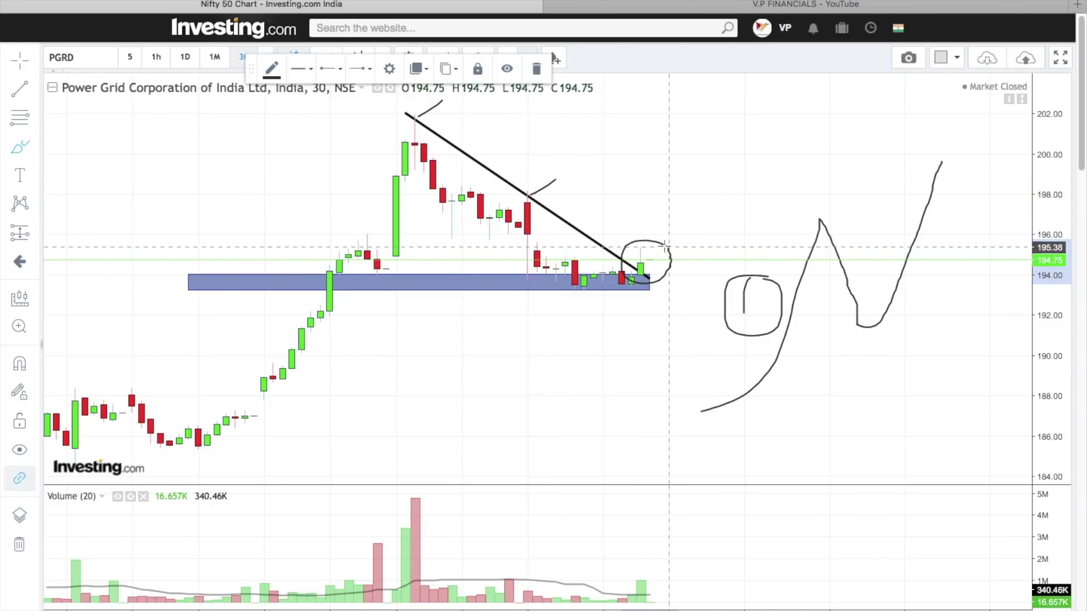
{"action": "mouse_move", "coordinate": [689, 231]}
{"action": "left_mouse_down"}
{"action": "mouse_move", "coordinate": [707, 262]}
{"action": "mouse_move", "coordinate": [674, 258]}
{"action": "mouse_move", "coordinate": [724, 237]}
{"action": "mouse_move", "coordinate": [708, 220]}
{"action": "left_mouse_up"}
Circle the last tall volume bar with the brush and write a circled number 3 next to it
{"action": "mouse_move", "coordinate": [656, 572]}
{"action": "left_mouse_down"}
{"action": "mouse_move", "coordinate": [630, 570]}
{"action": "mouse_move", "coordinate": [640, 610]}
{"action": "left_mouse_up"}
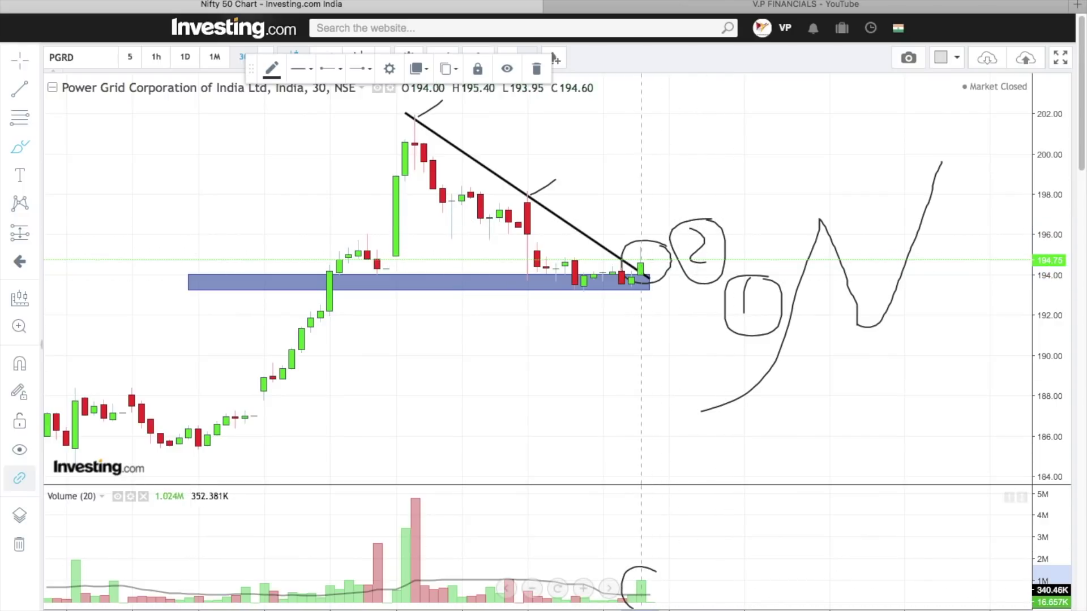
{"action": "mouse_move", "coordinate": [670, 543]}
{"action": "left_mouse_down"}
{"action": "mouse_move", "coordinate": [714, 563]}
{"action": "mouse_move", "coordinate": [688, 564]}
{"action": "left_mouse_up"}
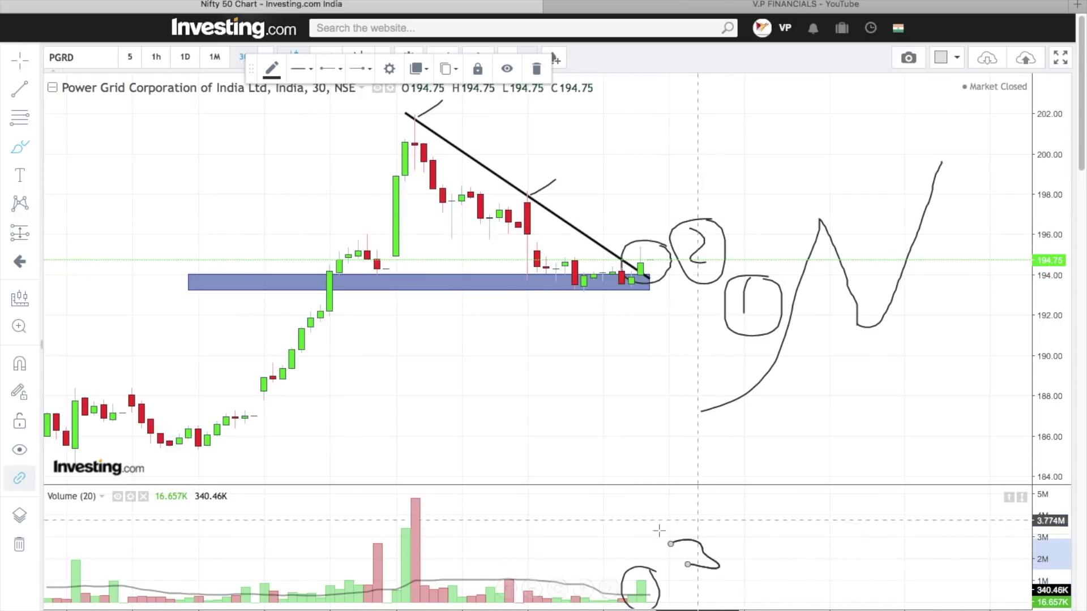
{"action": "left_click_drag", "start_coordinate": [685, 519], "coordinate": [697, 529]}
Draw a short thin rectangle above the breakout candle, about 195.08 to 195.68, as the entry zone
{"action": "left_click", "coordinate": [33, 146]}
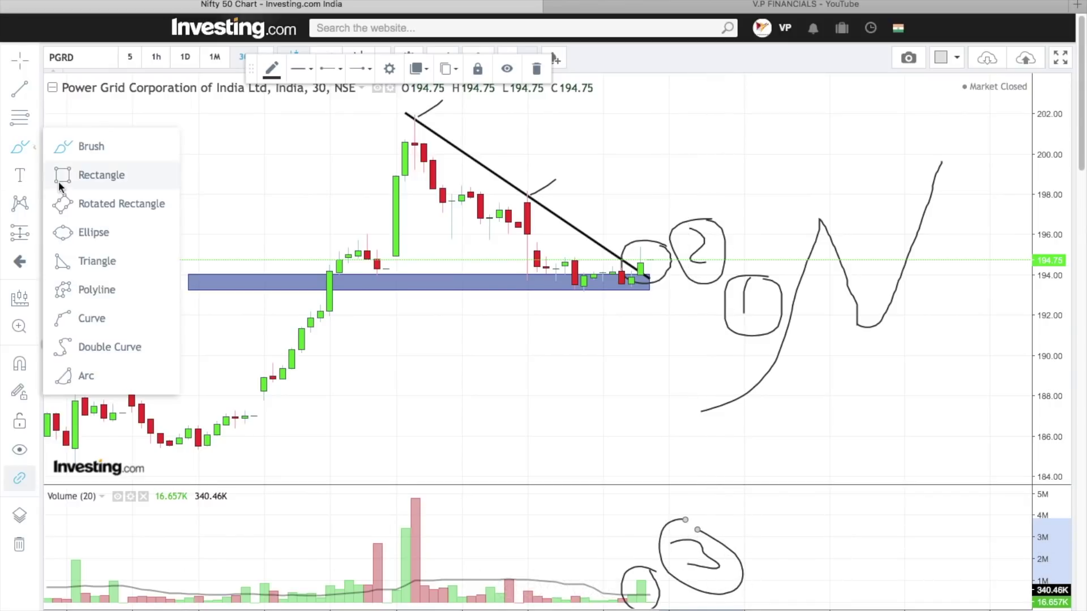
{"action": "left_click", "coordinate": [57, 178]}
{"action": "left_click_drag", "start_coordinate": [621, 241], "coordinate": [667, 253]}
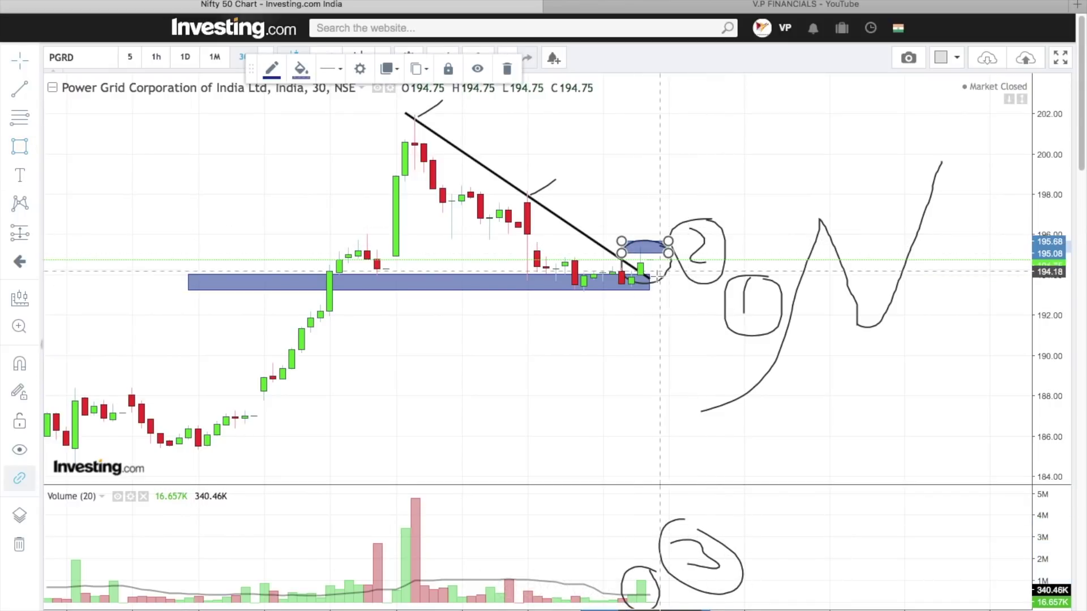
Add the label "195.50 entry" and place it just above the entry rectangle
{"action": "left_click", "coordinate": [21, 178]}
{"action": "double_click", "coordinate": [632, 225]}
{"action": "type", "text": "195.50 entry"}
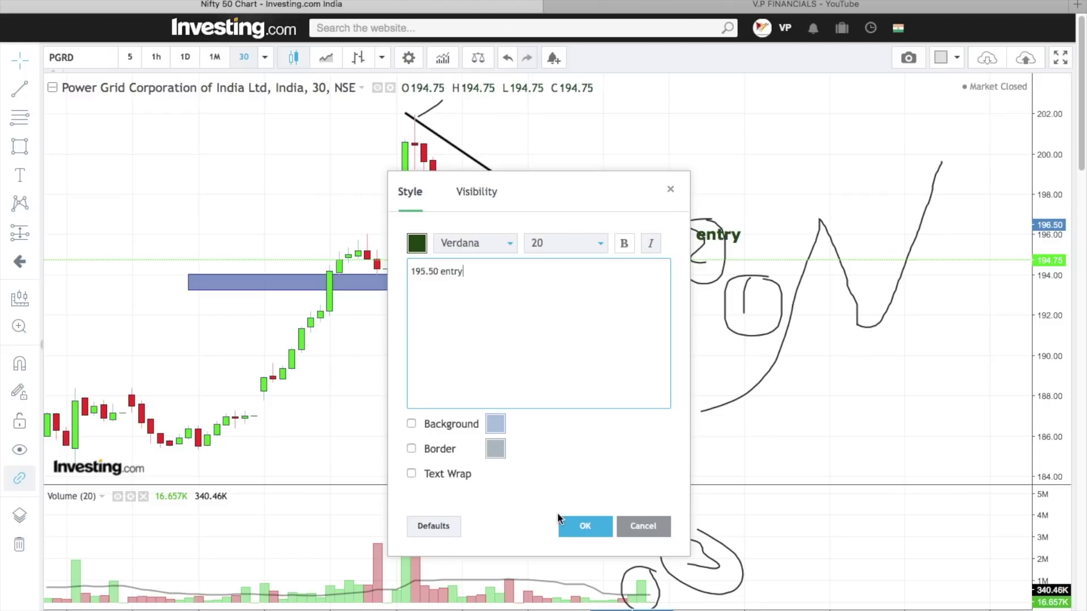
{"action": "left_click", "coordinate": [558, 518]}
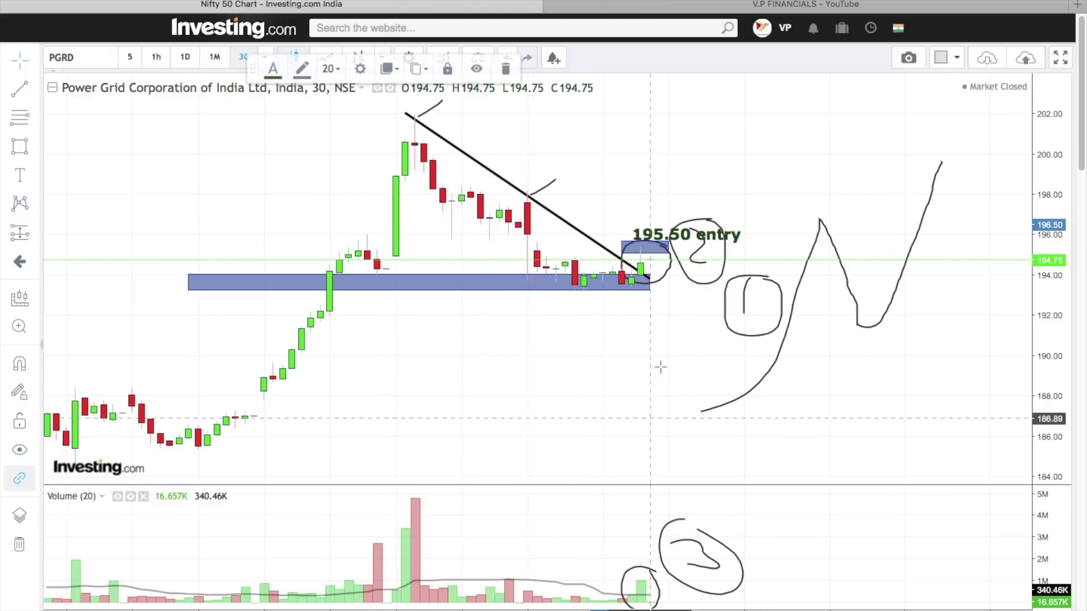
{"action": "left_click_drag", "start_coordinate": [682, 236], "coordinate": [651, 221]}
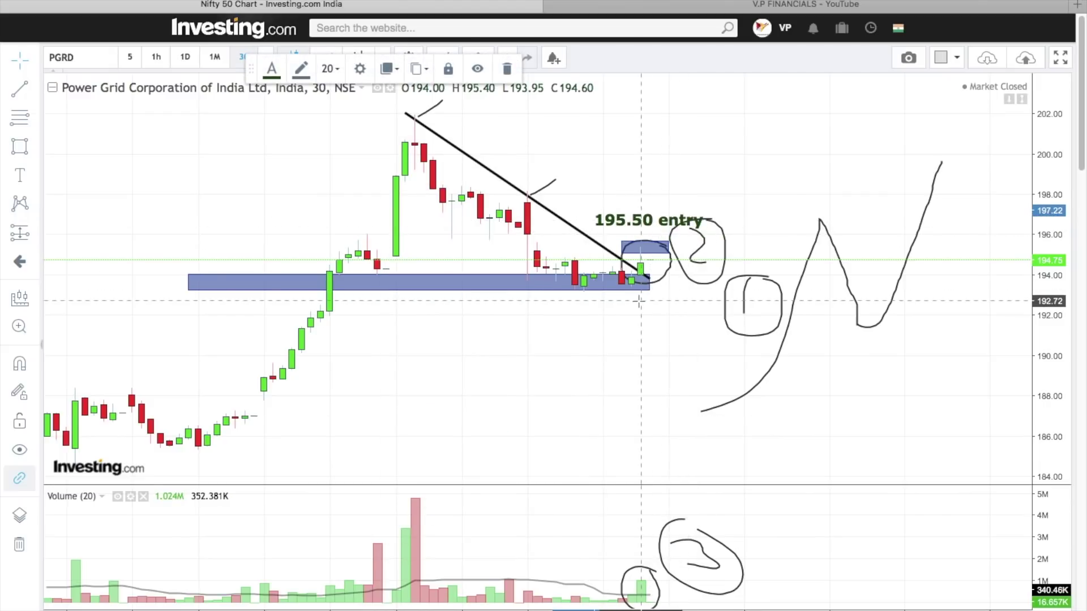
Draw a short thin rectangle below the entry zone, at the end of the long horizontal zone
{"action": "left_click", "coordinate": [19, 146]}
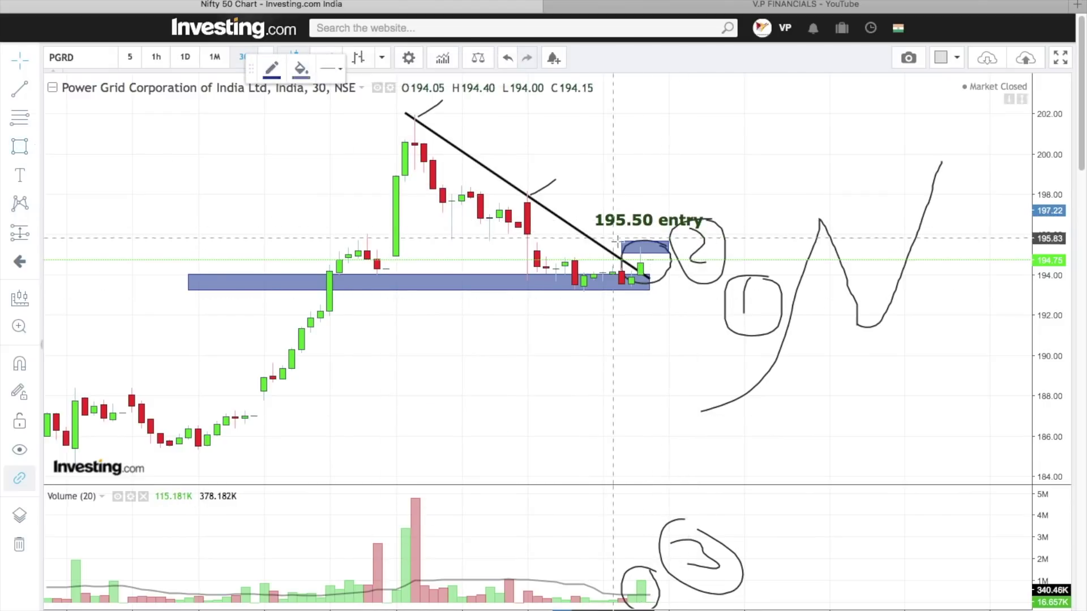
{"action": "left_click_drag", "start_coordinate": [639, 273], "coordinate": [668, 285]}
{"action": "left_click", "coordinate": [659, 284]}
Add the label "193.50 sl" and place it just below the stop-loss rectangle
{"action": "left_click", "coordinate": [20, 174]}
{"action": "left_click", "coordinate": [640, 310]}
{"action": "type", "text": "193.50 sl"}
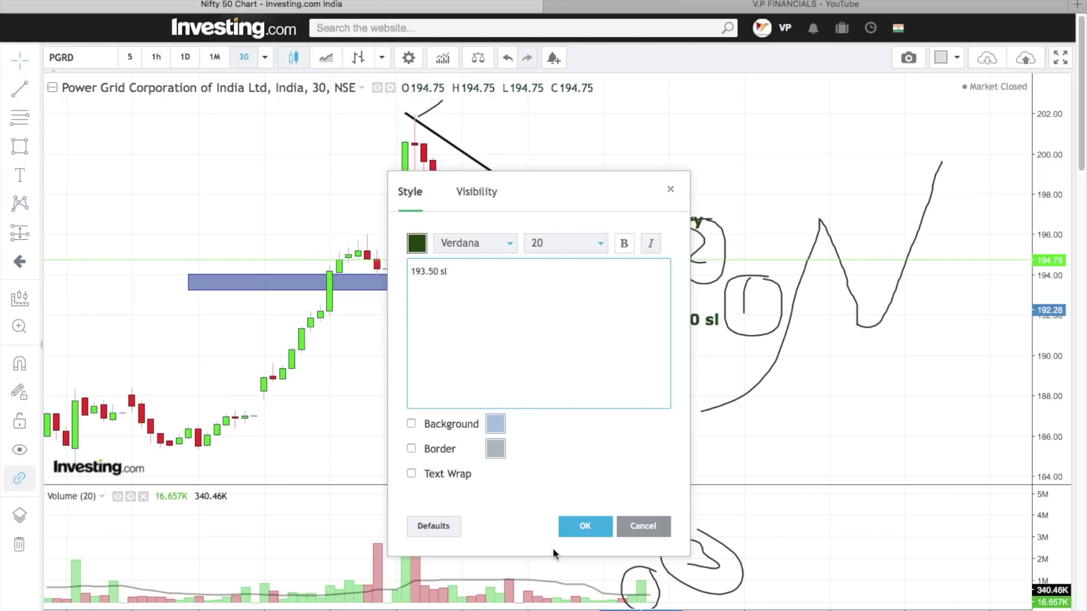
{"action": "left_click", "coordinate": [571, 526]}
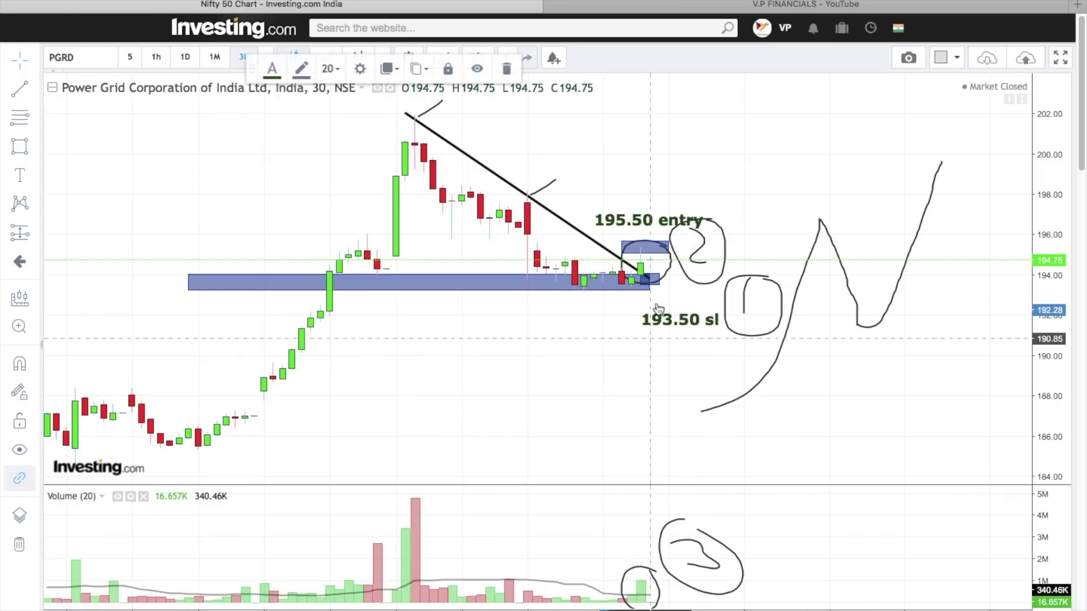
Draw a thin horizontal rectangle about 198.11 to 198.53 above the entry zone and label its end "198 target 1"
{"action": "left_click", "coordinate": [19, 146]}
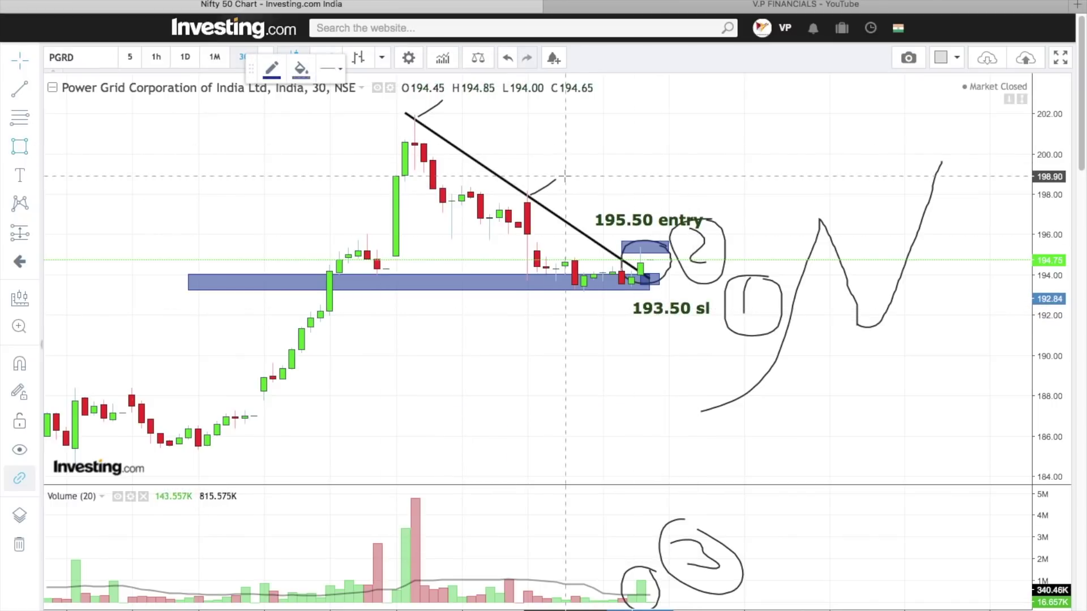
{"action": "left_click_drag", "start_coordinate": [470, 187], "coordinate": [640, 189]}
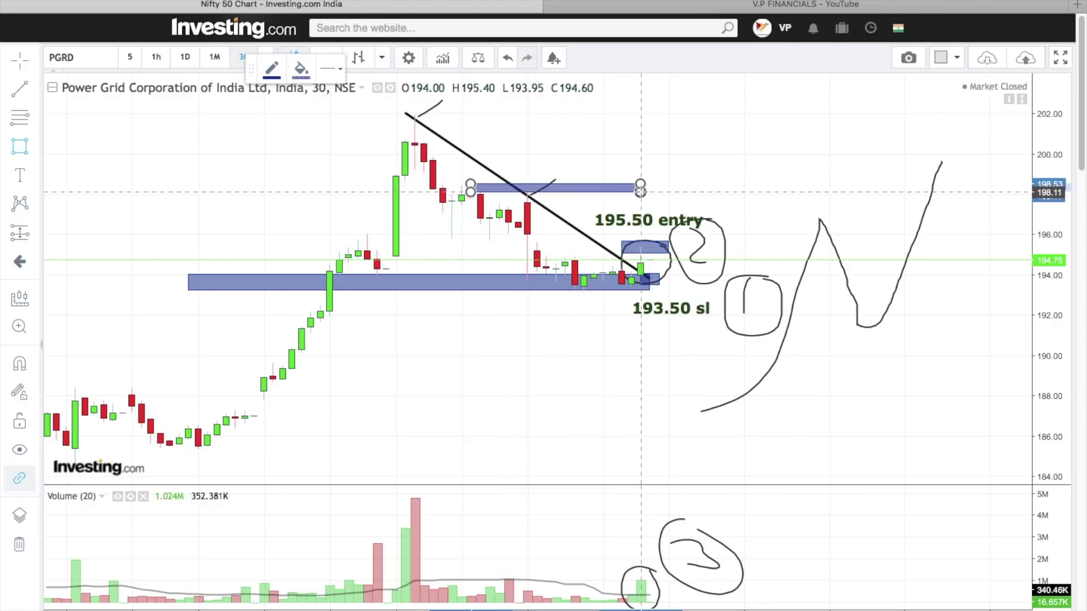
{"action": "left_click", "coordinate": [10, 175]}
{"action": "left_click", "coordinate": [706, 178]}
{"action": "type", "text": "198 target 1"}
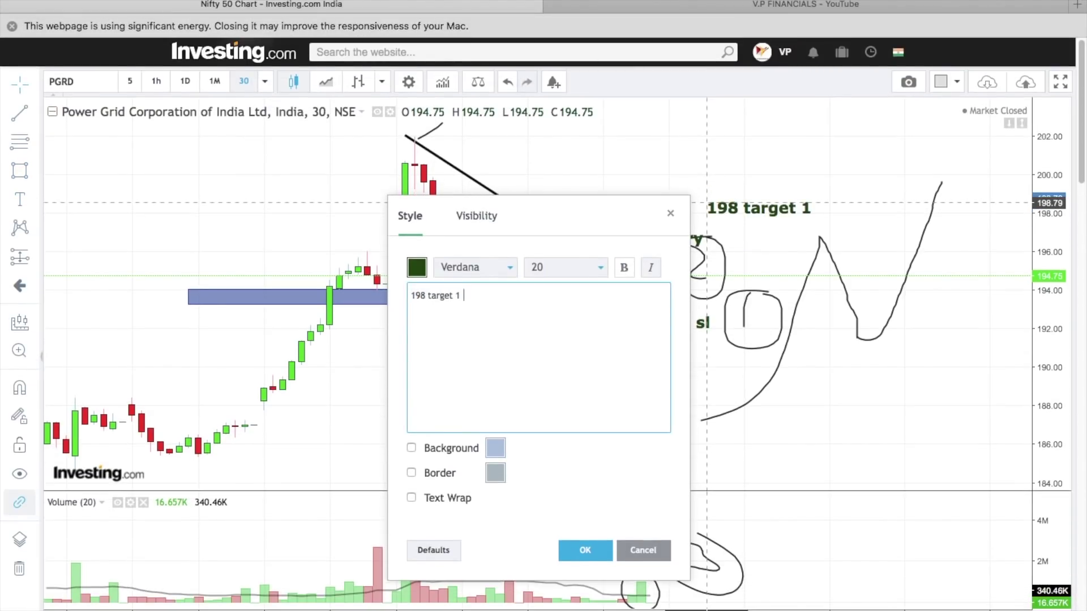
{"action": "left_click", "coordinate": [586, 548]}
{"action": "left_click_drag", "start_coordinate": [725, 202], "coordinate": [716, 202]}
Draw a long rectangle about 201.17 to 202.19 from the chart's peak as the second target zone
{"action": "left_click", "coordinate": [20, 171]}
{"action": "left_click", "coordinate": [396, 133]}
{"action": "left_click_drag", "start_coordinate": [395, 133], "coordinate": [696, 152]}
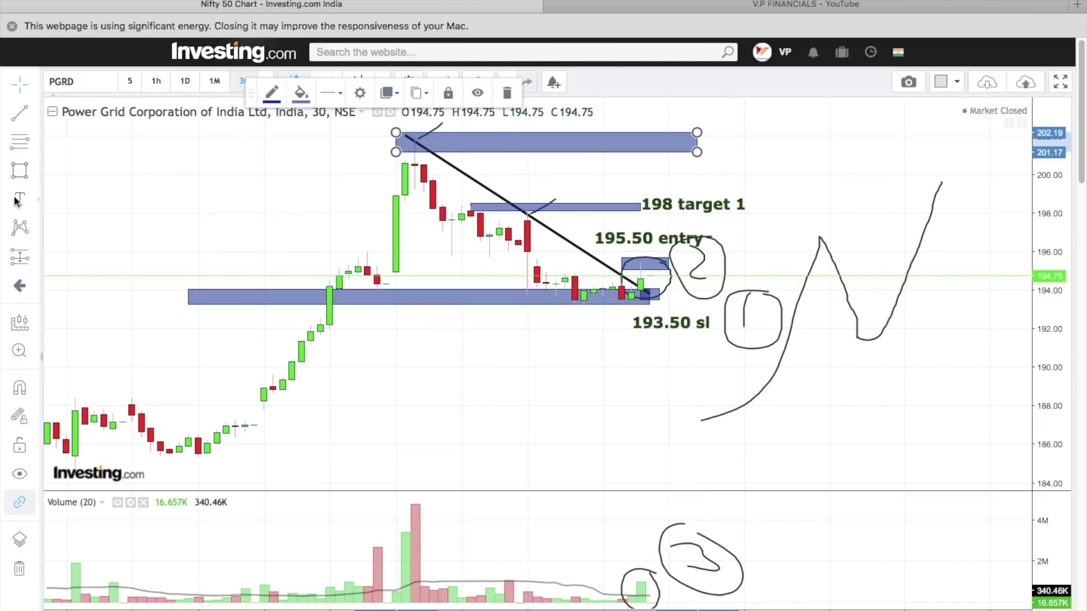
Add the label "201 target 2", place it at the end of the highest zone, and dismiss the browser's energy notice
{"action": "left_click", "coordinate": [35, 199]}
{"action": "left_click", "coordinate": [717, 139]}
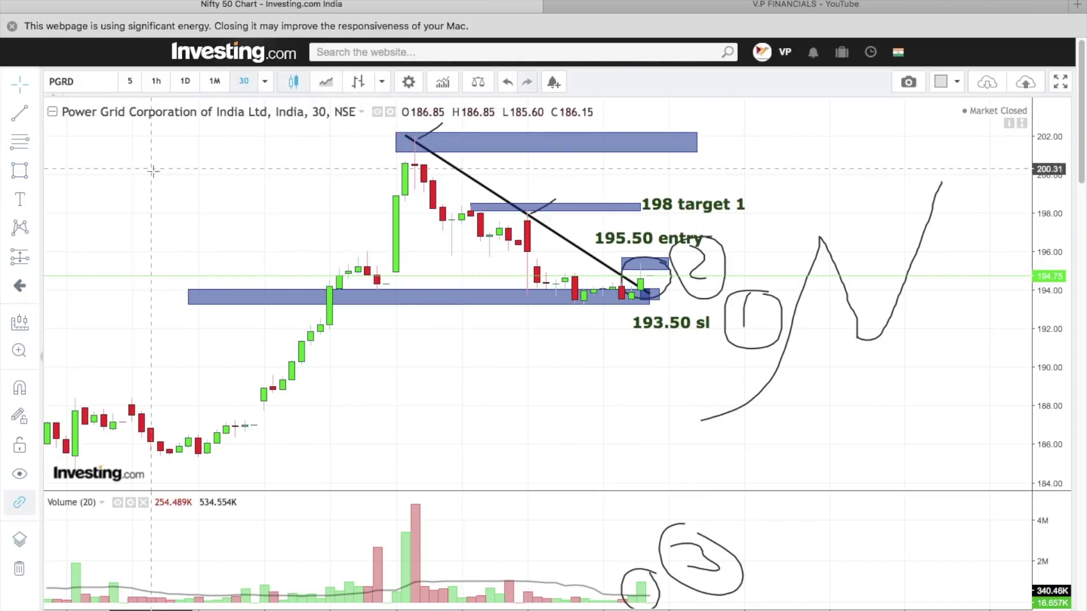
{"action": "left_click", "coordinate": [22, 201]}
{"action": "left_click", "coordinate": [735, 145]}
{"action": "type", "text": "201 target 2"}
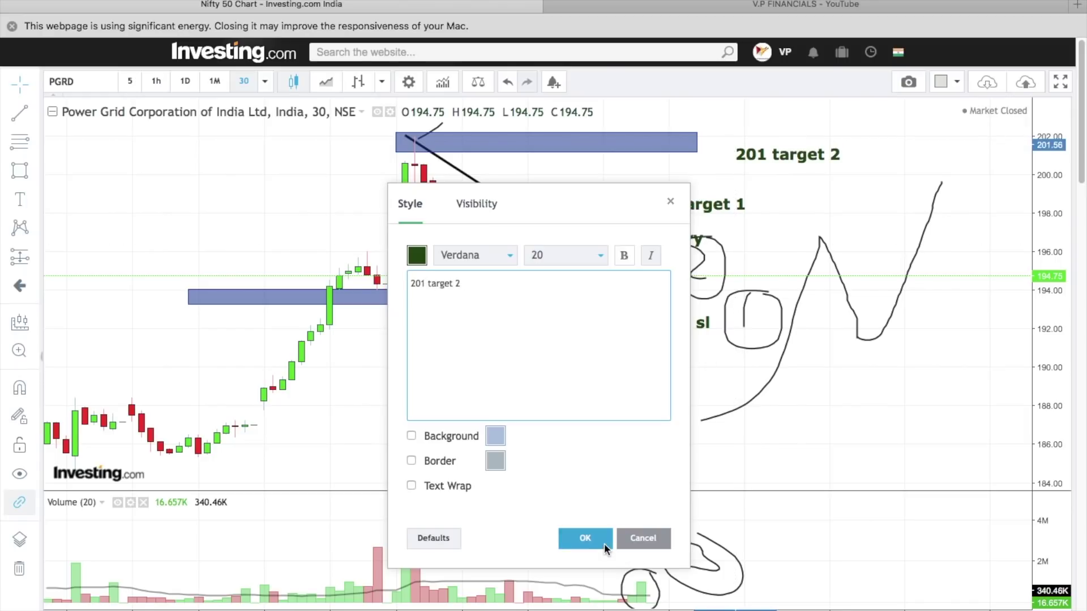
{"action": "left_click", "coordinate": [605, 546]}
{"action": "left_click_drag", "start_coordinate": [767, 160], "coordinate": [723, 147]}
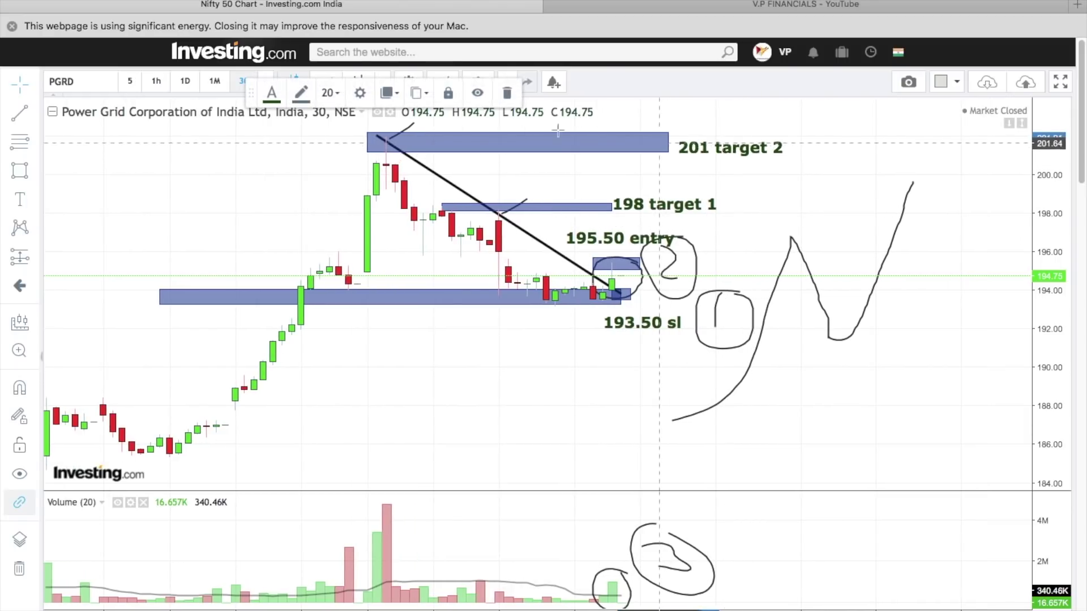
{"action": "left_click", "coordinate": [12, 26]}
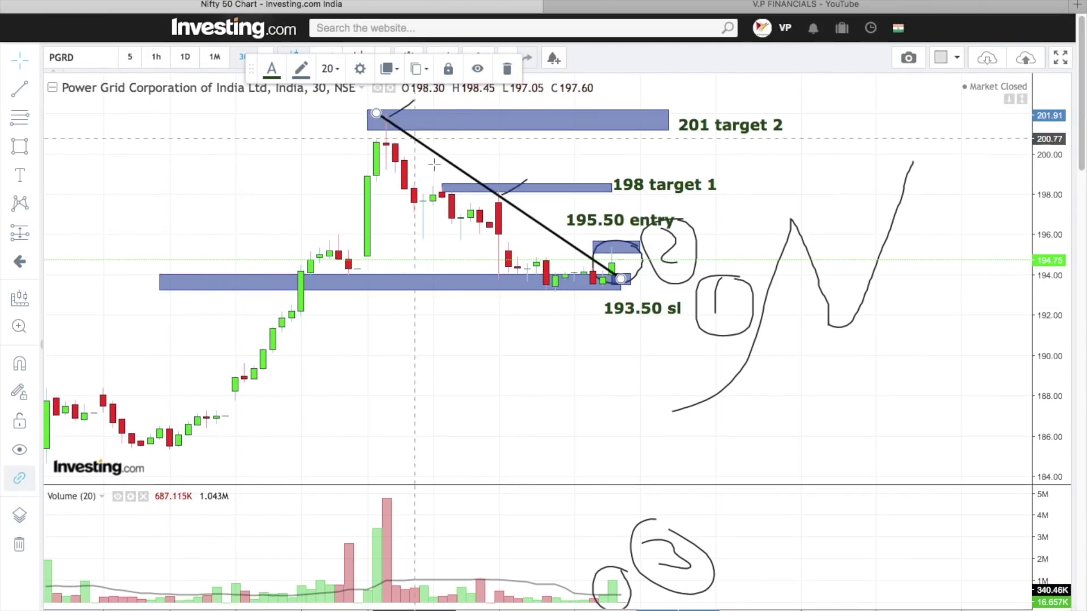
Fine-tune the positions of the entry, stop-loss and target labels beside their zones
{"action": "left_click", "coordinate": [577, 282]}
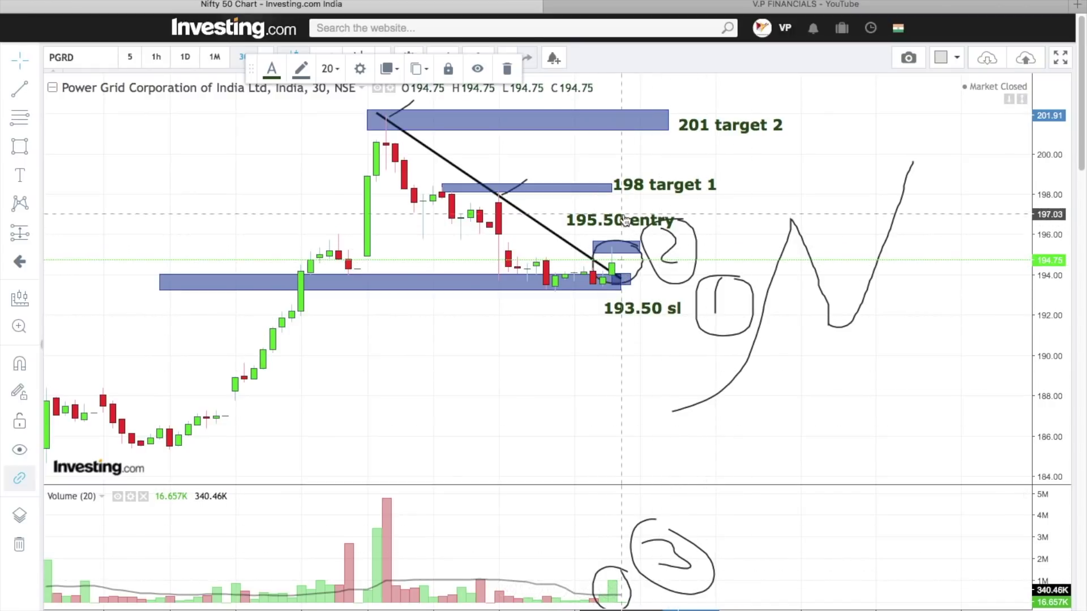
{"action": "left_click_drag", "start_coordinate": [623, 218], "coordinate": [624, 223]}
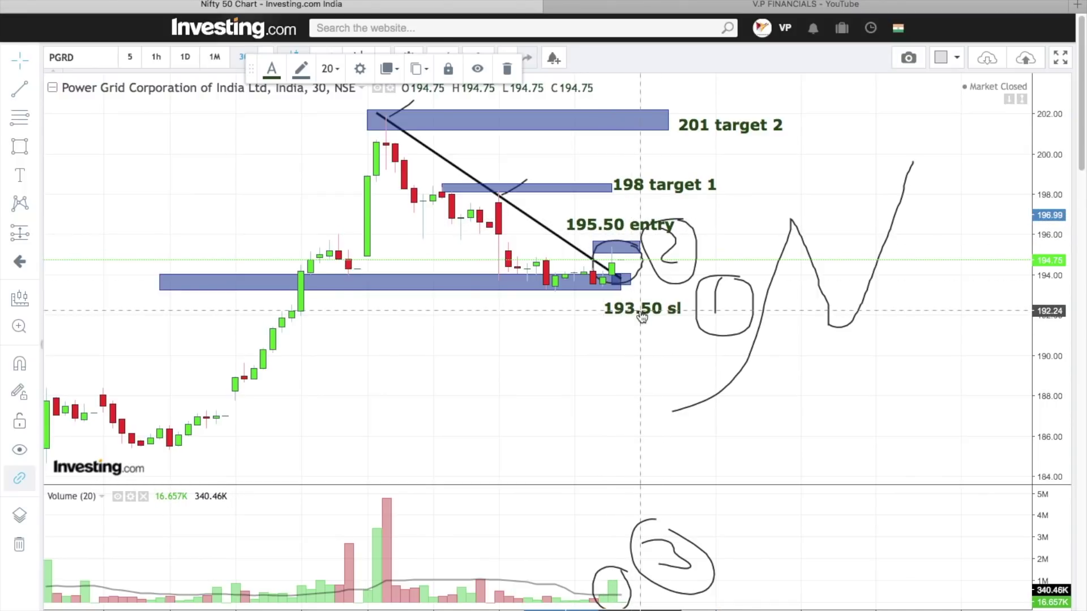
{"action": "left_click_drag", "start_coordinate": [642, 317], "coordinate": [629, 304]}
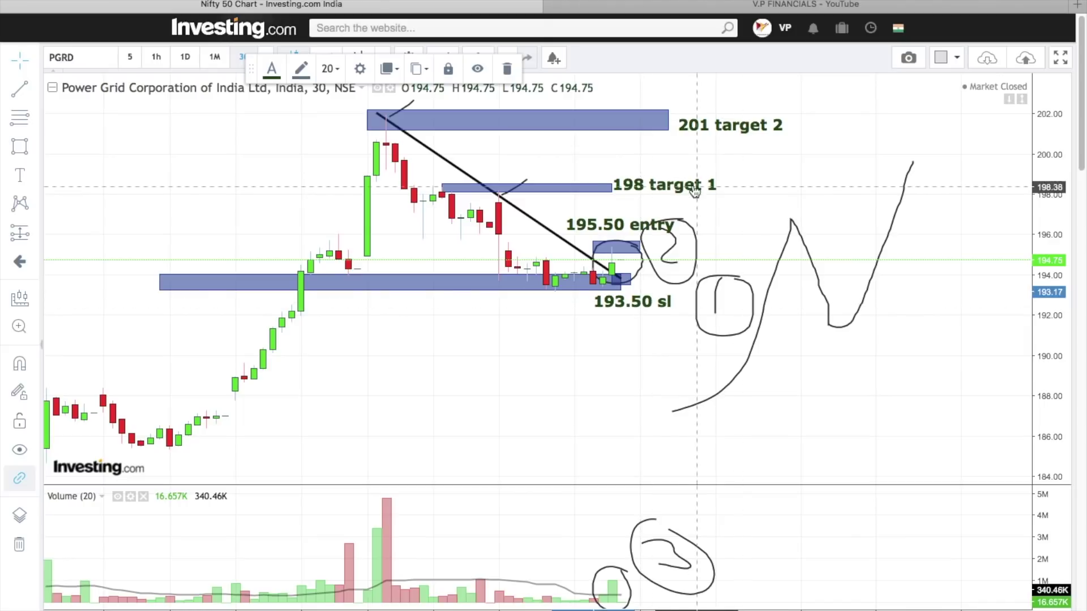
{"action": "left_click", "coordinate": [666, 188]}
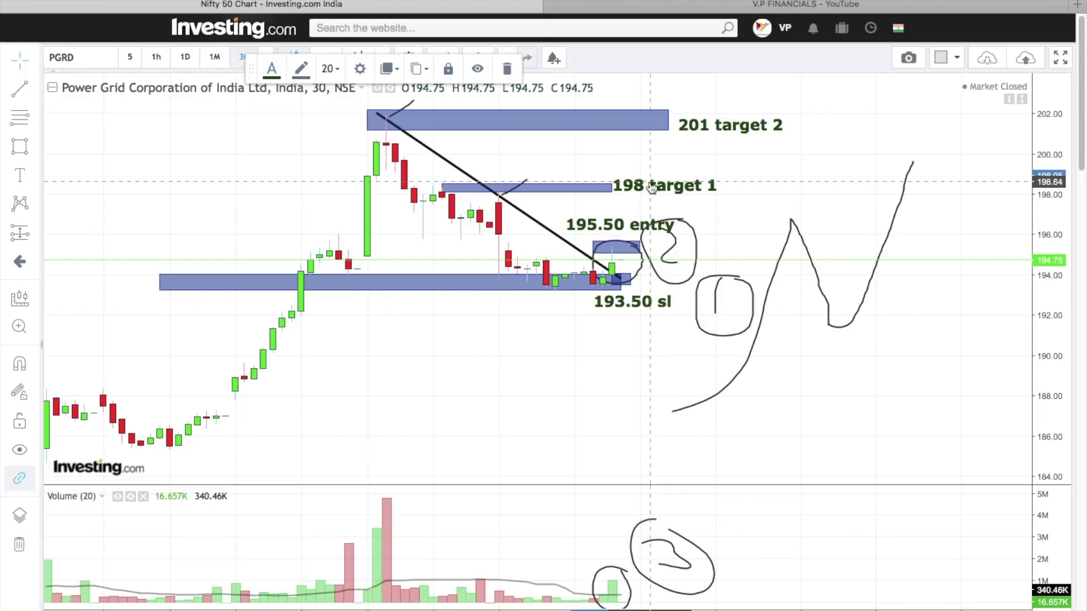
{"action": "left_click_drag", "start_coordinate": [698, 125], "coordinate": [702, 121]}
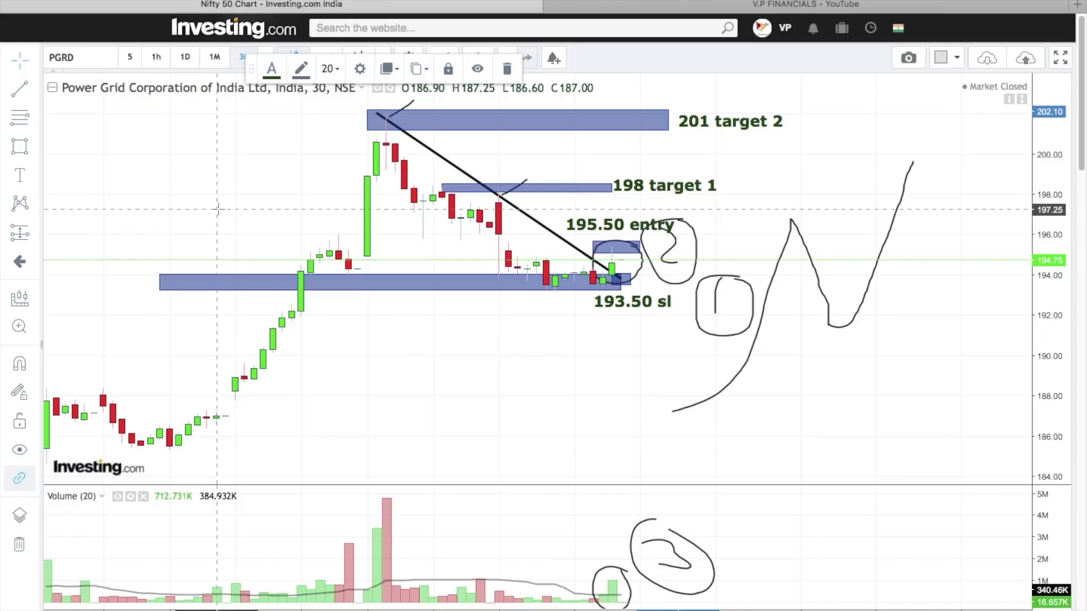
Switch the chart to the NSE stock Vedanta Ltd (VDAN) by searching for VEDL
{"action": "left_click", "coordinate": [74, 56]}
{"action": "type", "text": "VED"}
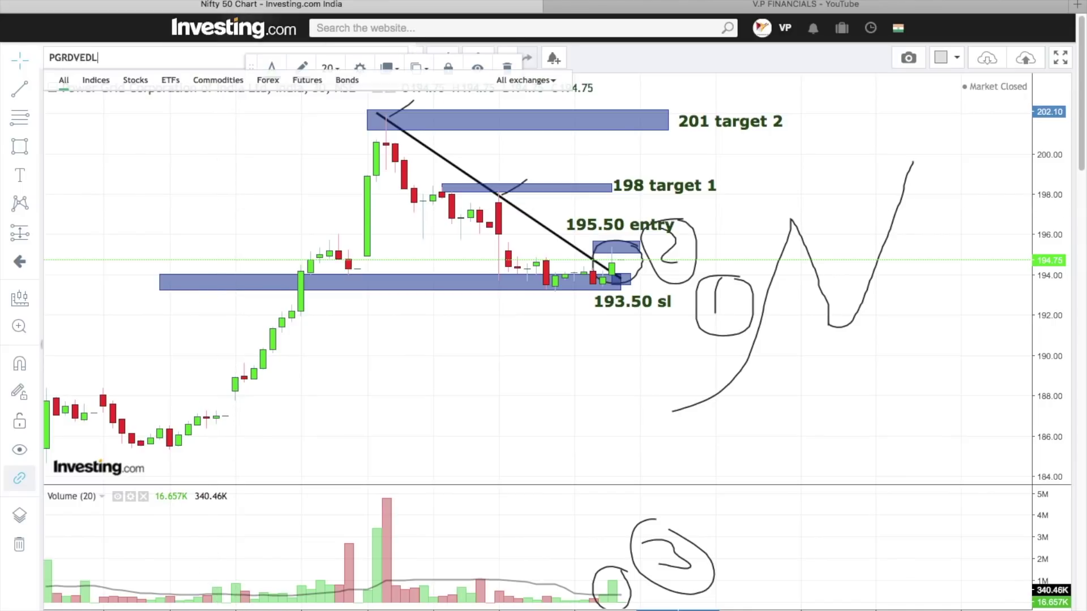
{"action": "type", "text": "L"}
{"action": "key", "text": "BackSpace"}
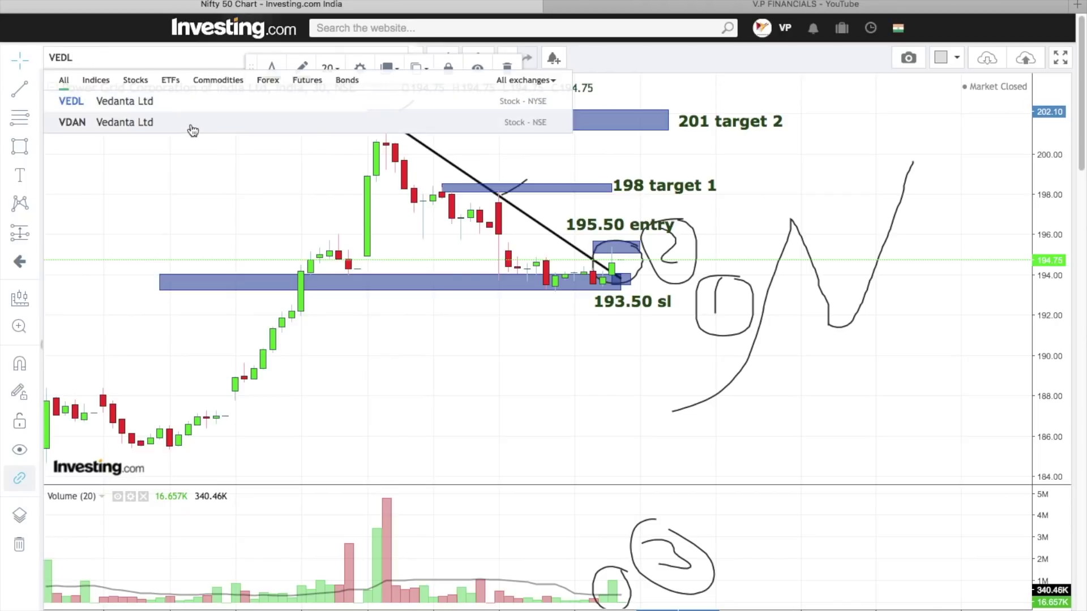
{"action": "left_click", "coordinate": [189, 123]}
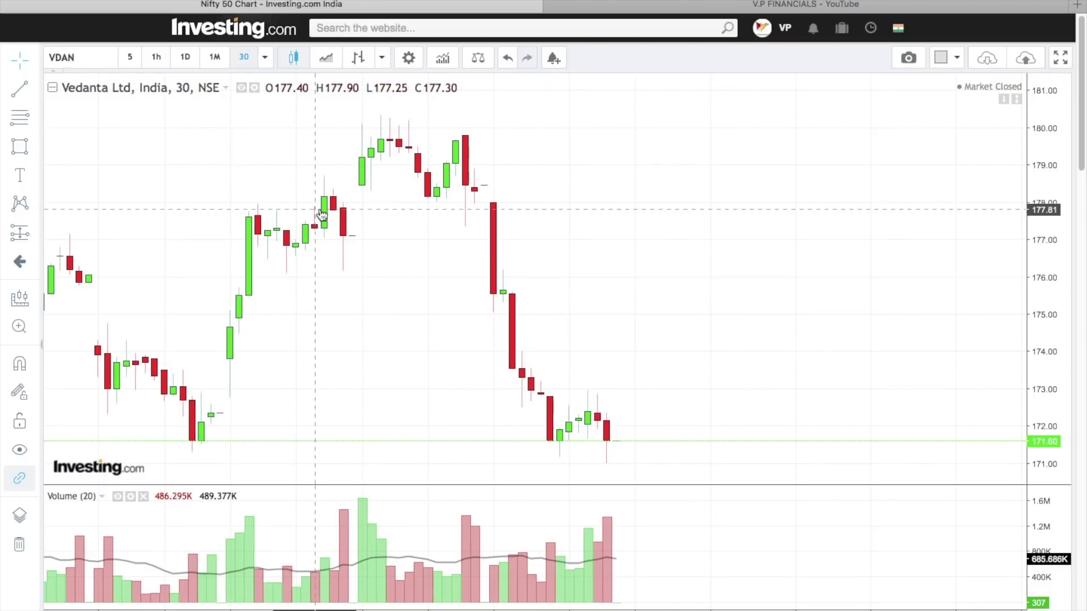
Mark the successive swing highs and lows of the recent decline with short horizontal brush strokes
{"action": "scroll", "coordinate": [321, 214], "scroll_direction": "down", "scroll_amount": 2}
{"action": "scroll", "coordinate": [321, 214], "scroll_direction": "up", "scroll_amount": 6}
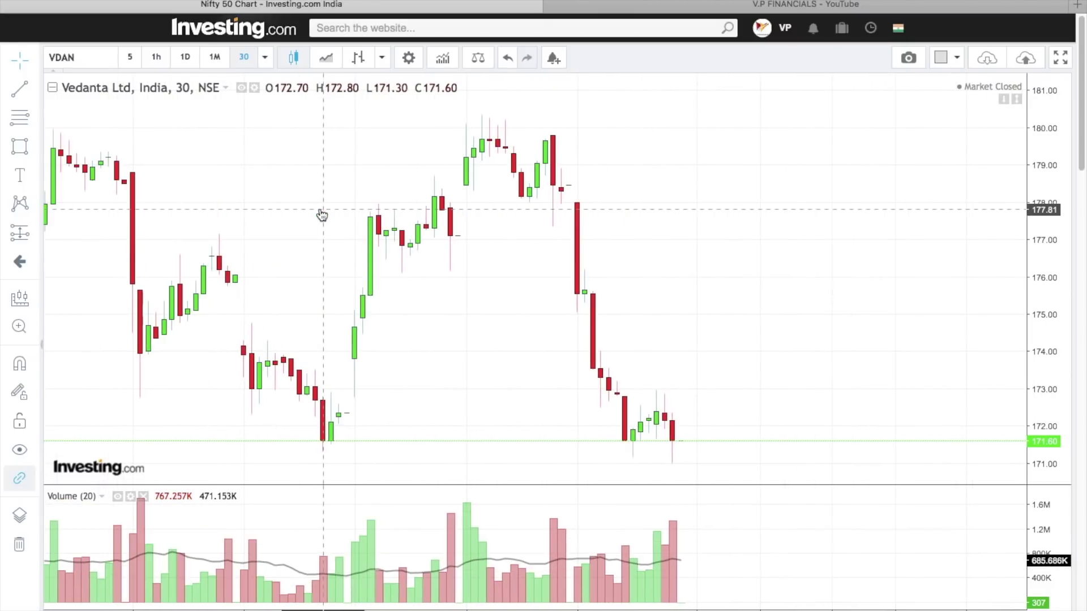
{"action": "left_click_drag", "start_coordinate": [456, 233], "coordinate": [512, 238]}
{"action": "left_click", "coordinate": [28, 145]}
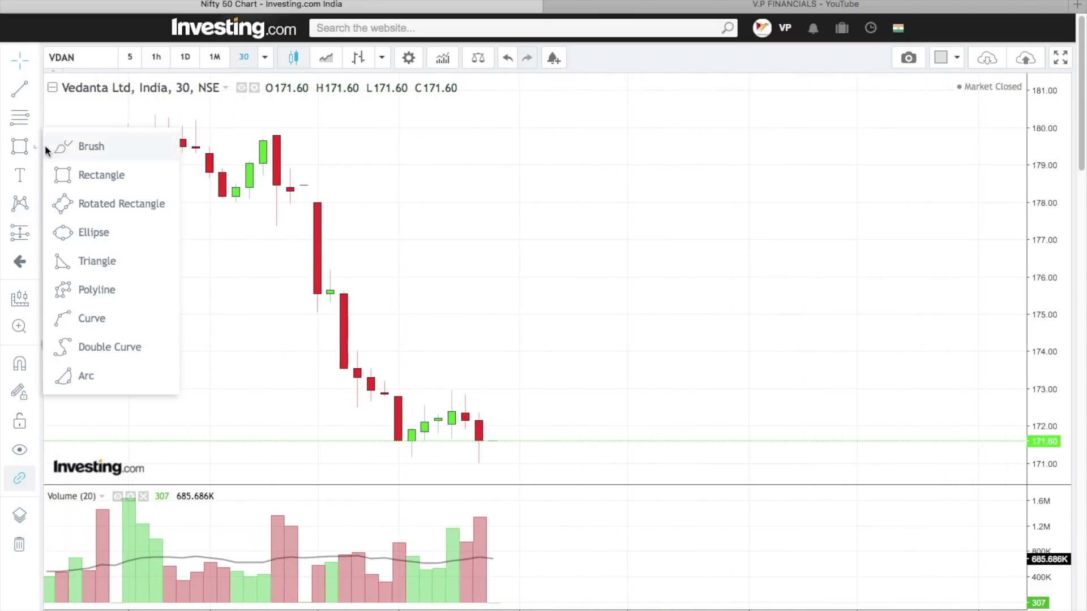
{"action": "left_click", "coordinate": [62, 145]}
{"action": "left_click_drag", "start_coordinate": [116, 115], "coordinate": [249, 128]}
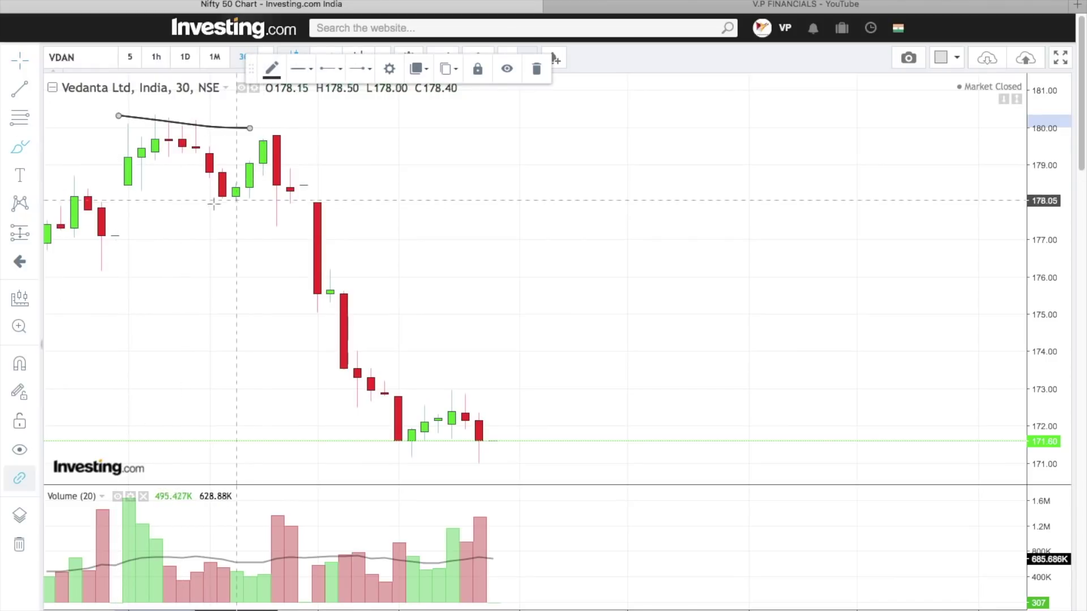
{"action": "left_click_drag", "start_coordinate": [328, 134], "coordinate": [331, 134]}
{"action": "left_click_drag", "start_coordinate": [266, 327], "coordinate": [318, 326]}
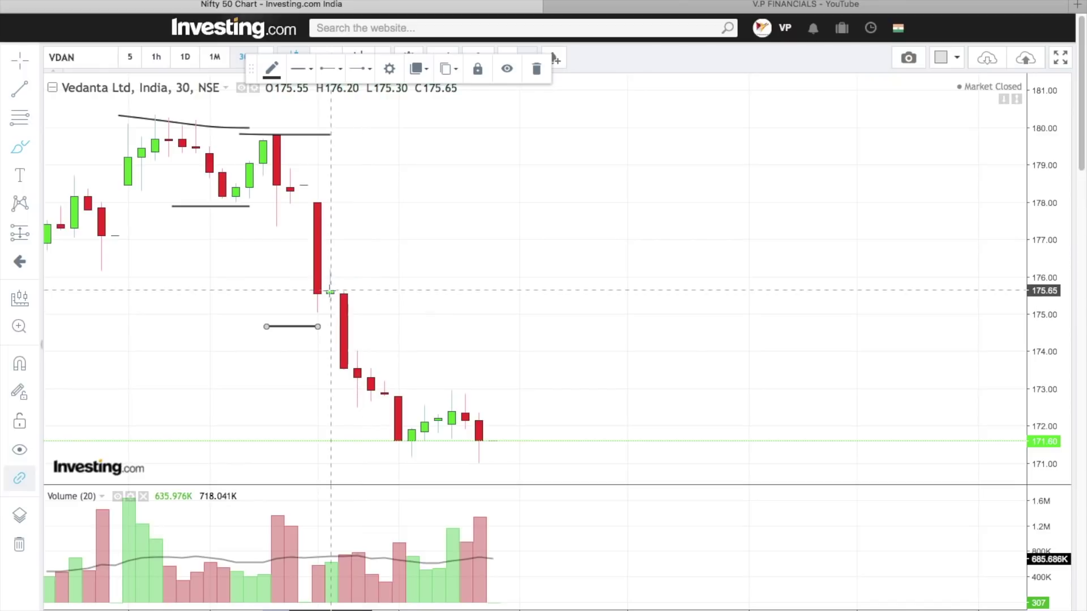
{"action": "left_click_drag", "start_coordinate": [325, 270], "coordinate": [347, 270]}
{"action": "left_click_drag", "start_coordinate": [321, 415], "coordinate": [371, 414]}
{"action": "left_click_drag", "start_coordinate": [360, 354], "coordinate": [384, 353]}
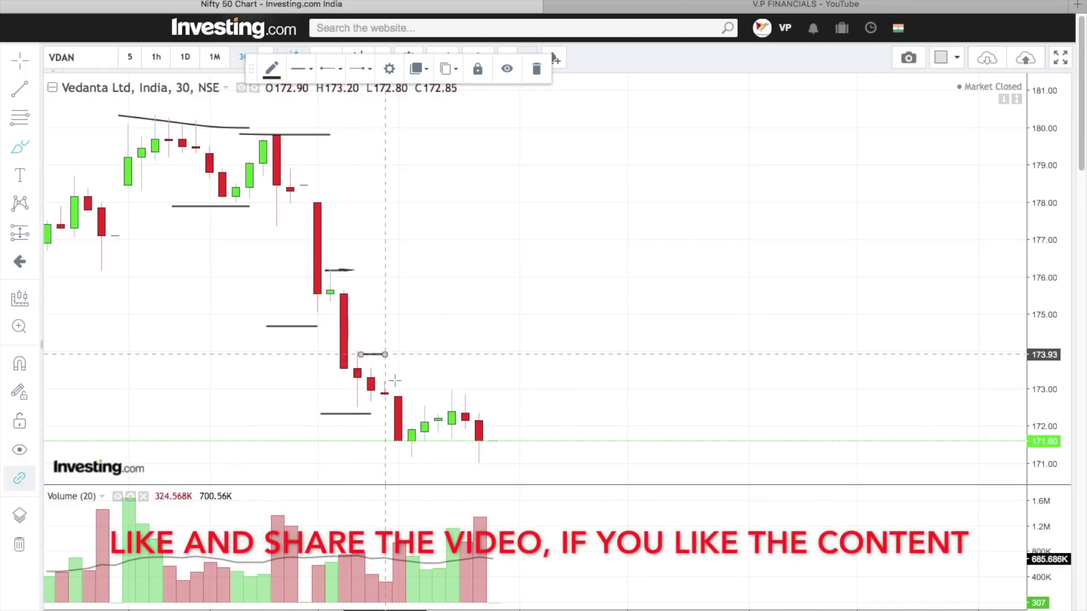
{"action": "left_click_drag", "start_coordinate": [387, 463], "coordinate": [438, 460]}
Brush a descending wavy line below the candles, parallel to the decline, and write a circled number 1 beneath it
{"action": "mouse_move", "coordinate": [102, 303]}
{"action": "left_mouse_down"}
{"action": "mouse_move", "coordinate": [172, 325]}
{"action": "mouse_move", "coordinate": [289, 407]}
{"action": "left_mouse_up"}
{"action": "left_click_drag", "start_coordinate": [128, 342], "coordinate": [141, 374]}
{"action": "mouse_move", "coordinate": [139, 330]}
{"action": "left_mouse_down"}
{"action": "mouse_move", "coordinate": [107, 332]}
{"action": "mouse_move", "coordinate": [146, 395]}
{"action": "mouse_move", "coordinate": [128, 336]}
{"action": "left_mouse_up"}
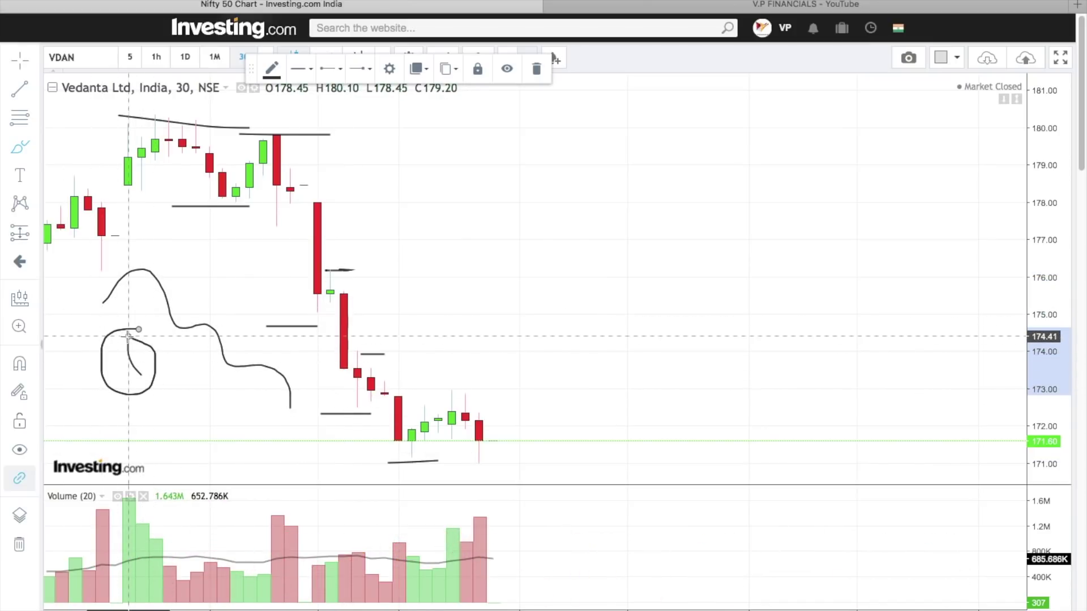
Draw a rising trend line under the last pullback candles, from about 171.28 to 172.19
{"action": "left_click", "coordinate": [20, 89]}
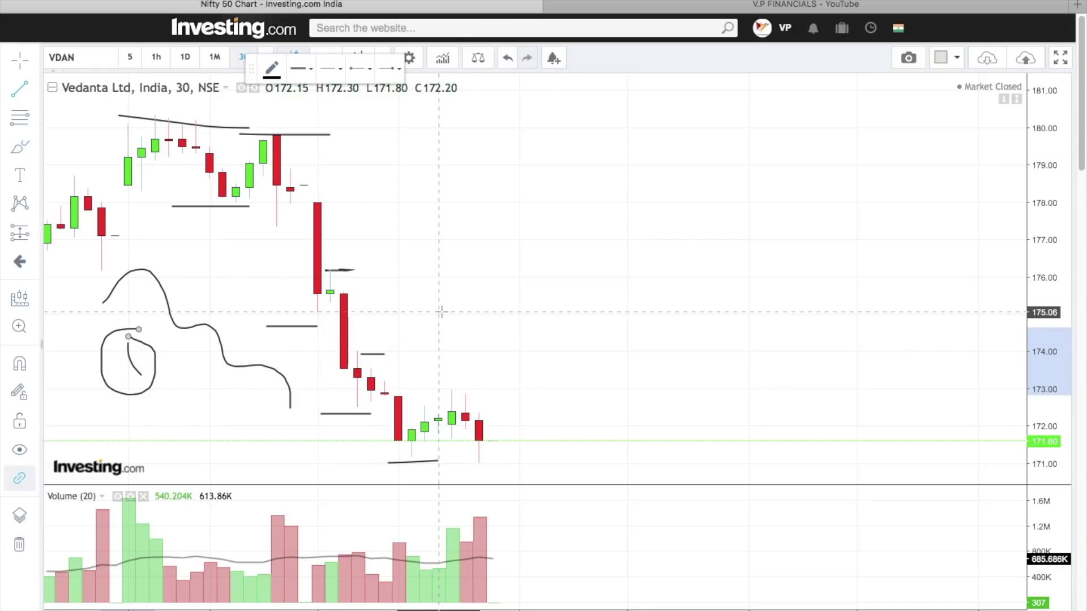
{"action": "left_click", "coordinate": [397, 453]}
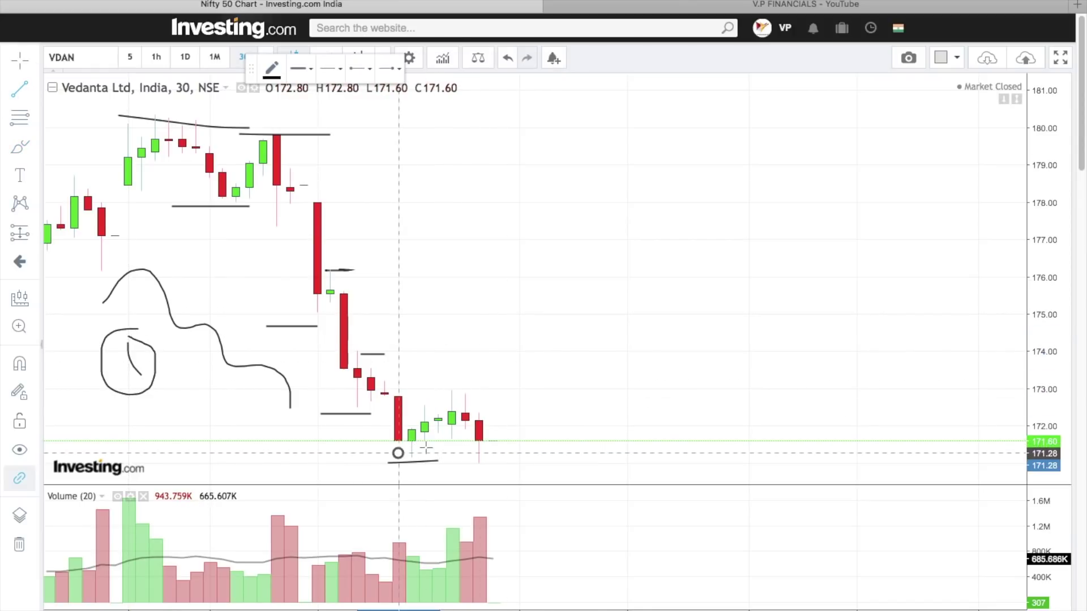
{"action": "left_click", "coordinate": [480, 420]}
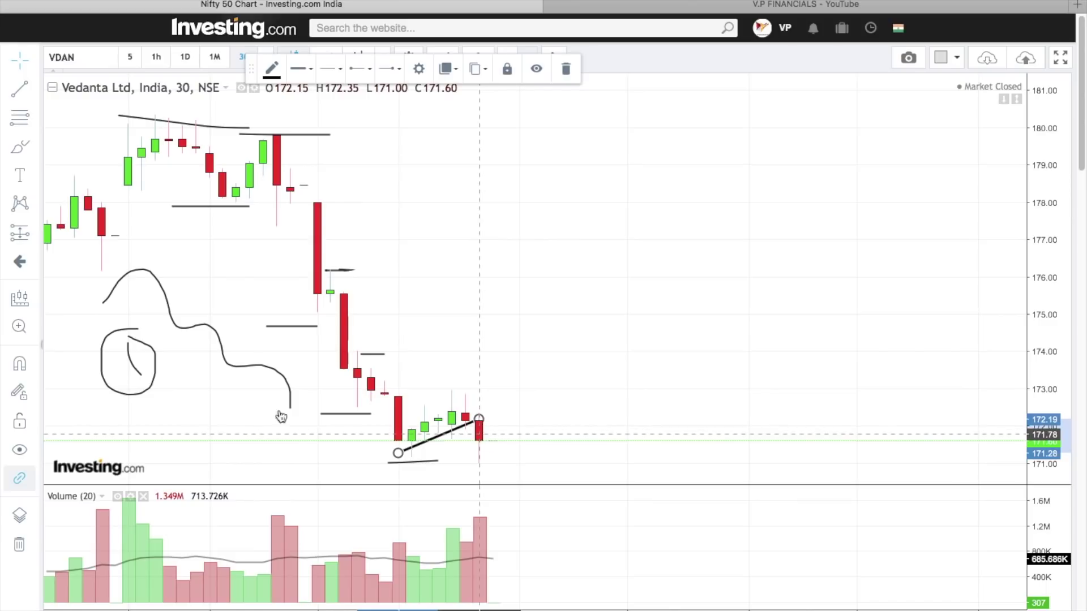
Brush a circled number 2 beside the trend line, and circle the last tall volume bar with a circled 3 next to it
{"action": "left_click", "coordinate": [36, 152]}
{"action": "left_click", "coordinate": [73, 142]}
{"action": "left_click_drag", "start_coordinate": [548, 422], "coordinate": [600, 451]}
{"action": "mouse_move", "coordinate": [584, 409]}
{"action": "left_mouse_down"}
{"action": "mouse_move", "coordinate": [546, 453]}
{"action": "mouse_move", "coordinate": [614, 434]}
{"action": "mouse_move", "coordinate": [583, 409]}
{"action": "left_mouse_up"}
{"action": "mouse_move", "coordinate": [506, 537]}
{"action": "left_mouse_down"}
{"action": "mouse_move", "coordinate": [493, 503]}
{"action": "mouse_move", "coordinate": [465, 559]}
{"action": "mouse_move", "coordinate": [496, 609]}
{"action": "mouse_move", "coordinate": [506, 530]}
{"action": "mouse_move", "coordinate": [567, 538]}
{"action": "mouse_move", "coordinate": [546, 550]}
{"action": "left_mouse_up"}
{"action": "mouse_move", "coordinate": [580, 508]}
{"action": "left_mouse_down"}
{"action": "mouse_move", "coordinate": [553, 571]}
{"action": "mouse_move", "coordinate": [589, 514]}
{"action": "left_mouse_up"}
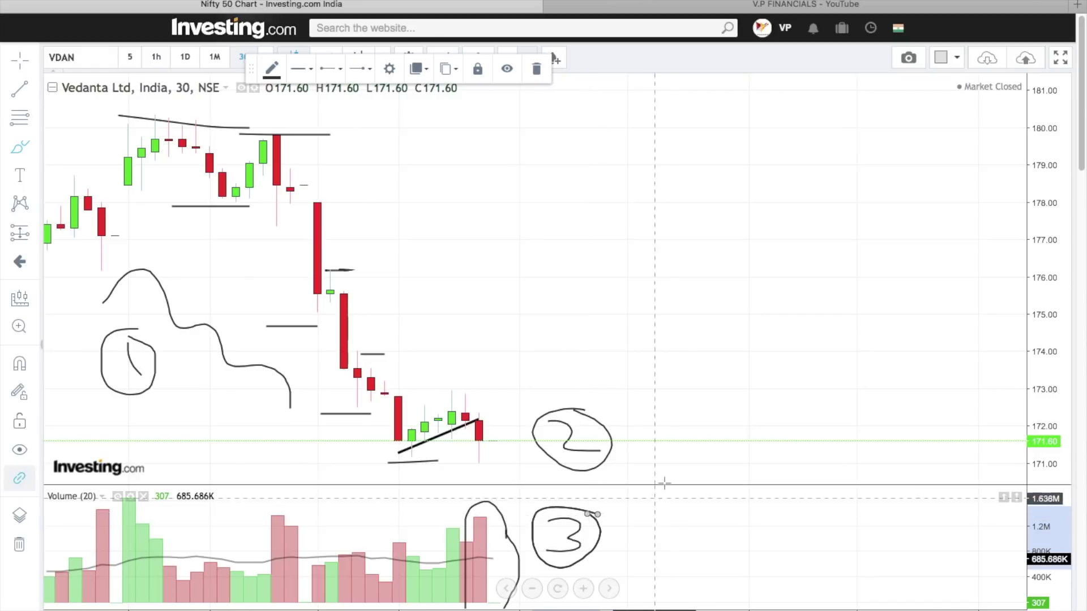
{"action": "right_click", "coordinate": [614, 329]}
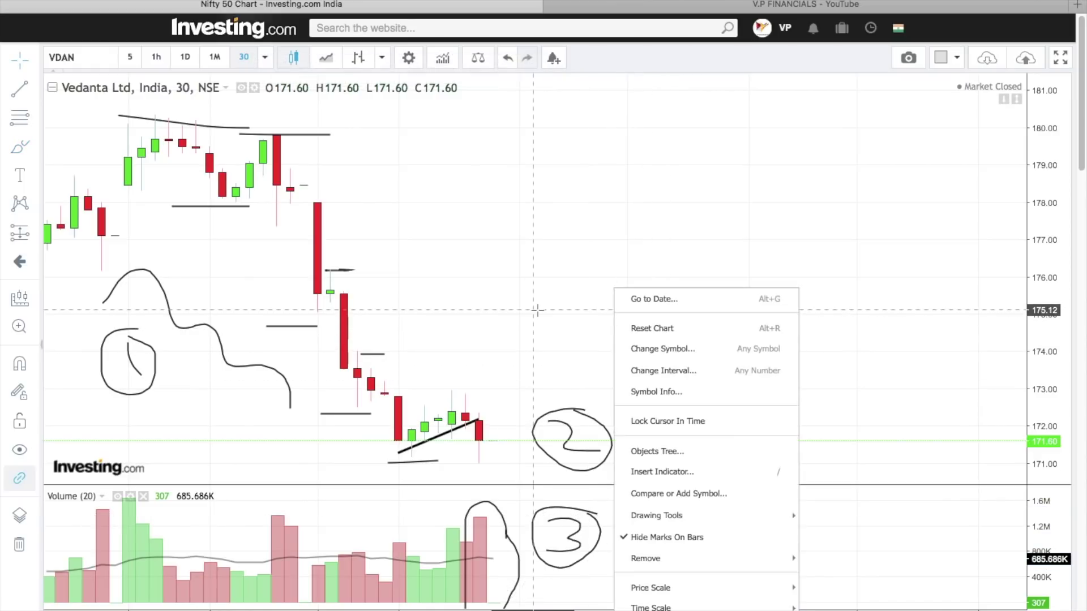
Draw a long horizontal rectangle about 170.81 to 171.81, from the earlier highs to just before the latest lows
{"action": "scroll", "coordinate": [562, 308], "scroll_direction": "down", "scroll_amount": 5}
{"action": "scroll", "coordinate": [566, 316], "scroll_direction": "down", "scroll_amount": 5}
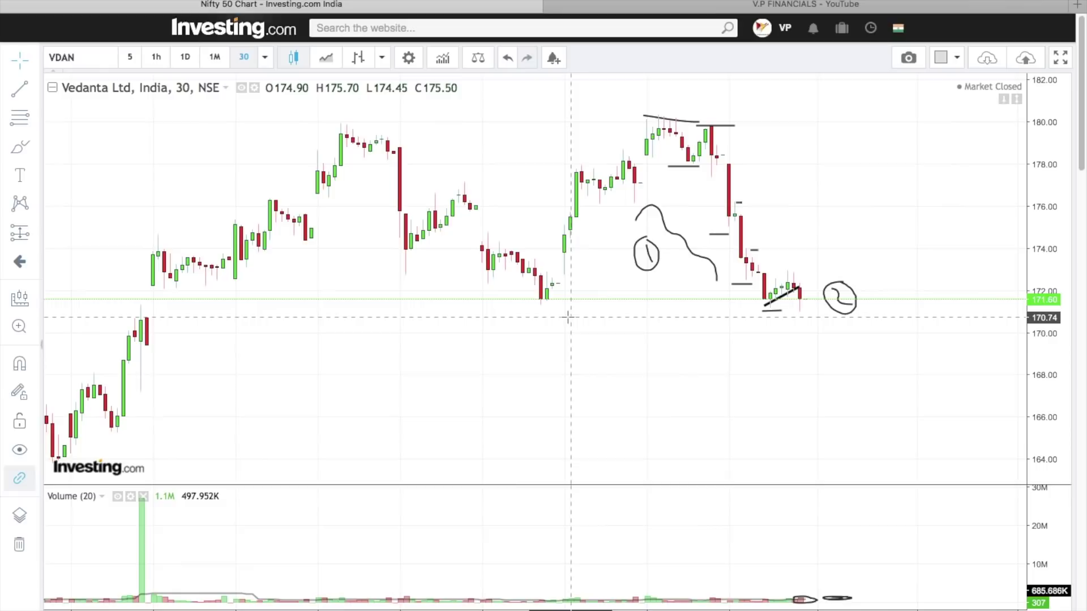
{"action": "scroll", "coordinate": [599, 333], "scroll_direction": "down", "scroll_amount": 2}
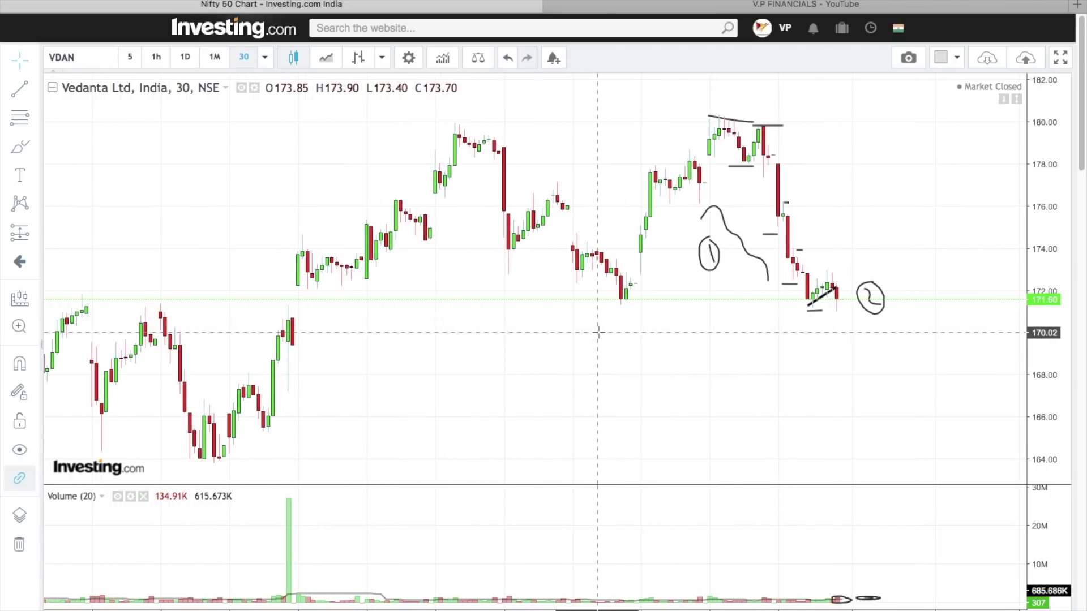
{"action": "left_click", "coordinate": [31, 146]}
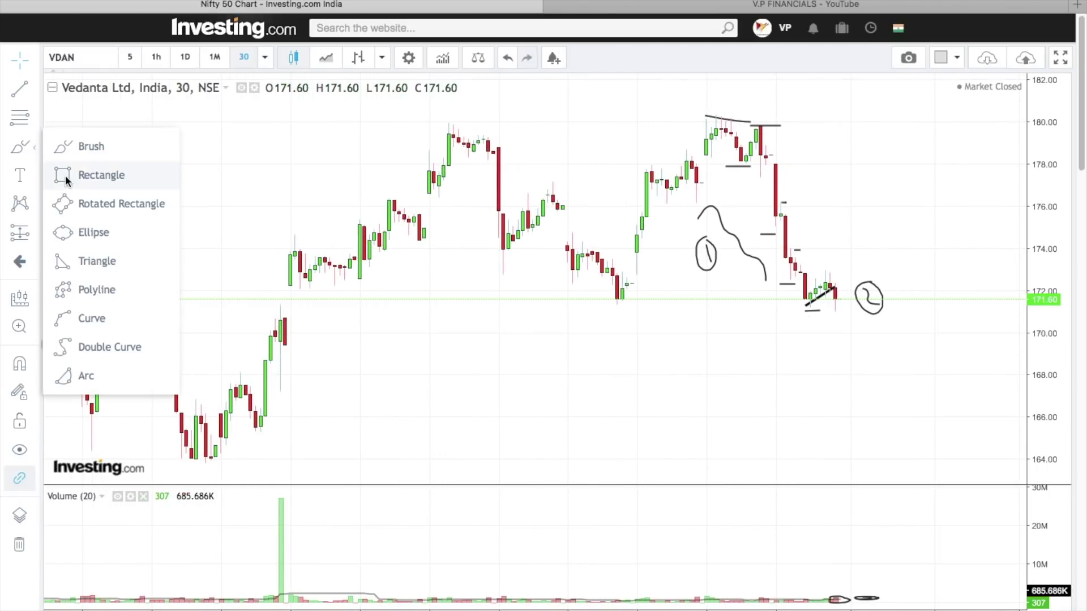
{"action": "left_click", "coordinate": [66, 175]}
{"action": "left_click", "coordinate": [67, 299]}
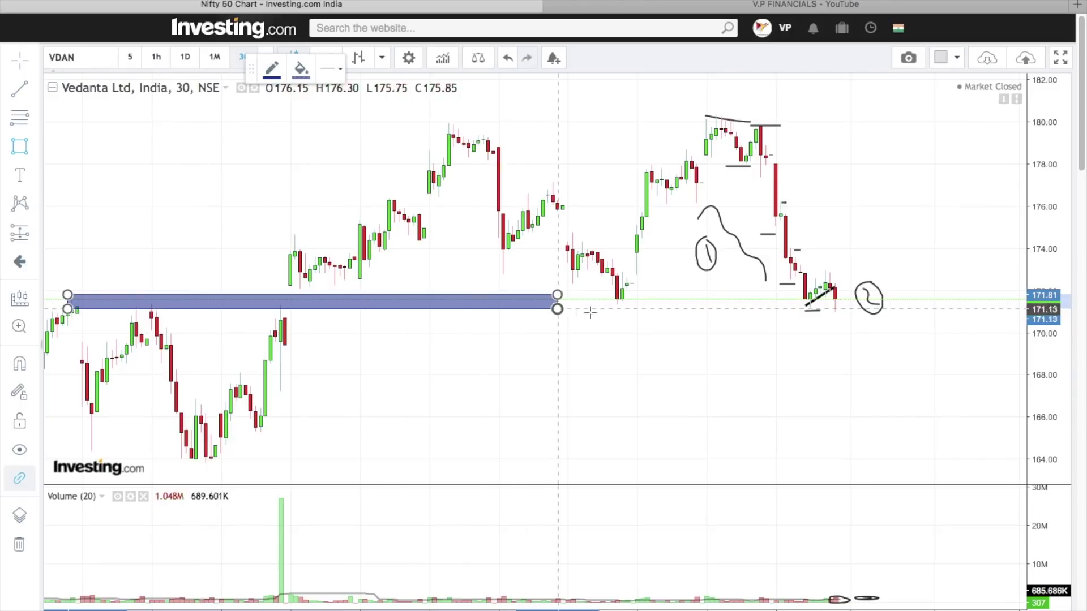
{"action": "left_click", "coordinate": [745, 316]}
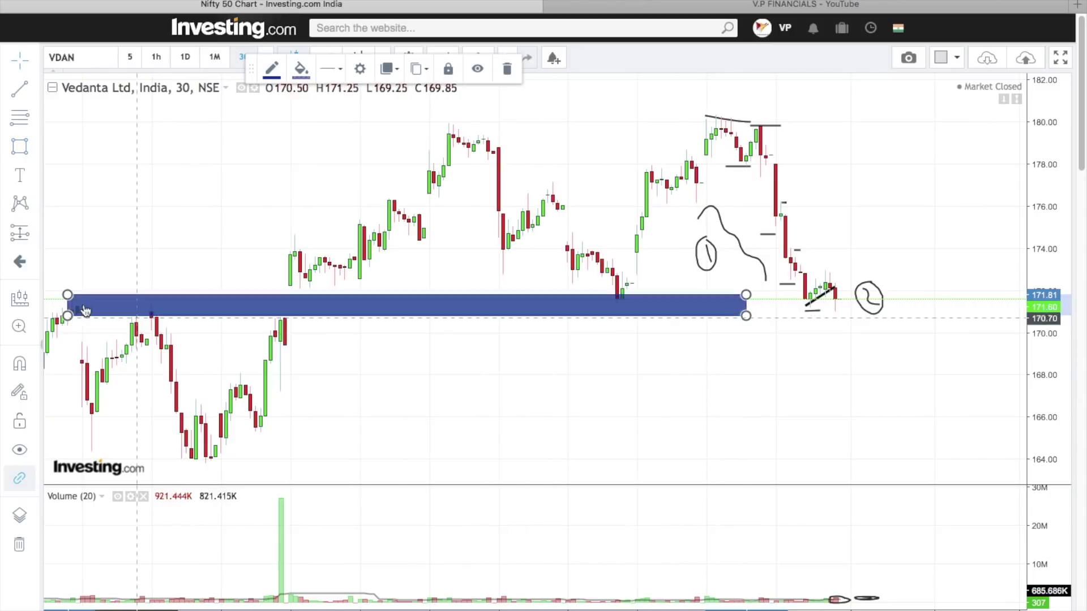
Draw three small rectangles above the earlier highs along the long zone, about 172.03–173.60, 172.03–173.46 and 171.63–172.28
{"action": "left_click", "coordinate": [63, 257]}
{"action": "left_click", "coordinate": [92, 290]}
{"action": "left_click", "coordinate": [20, 146]}
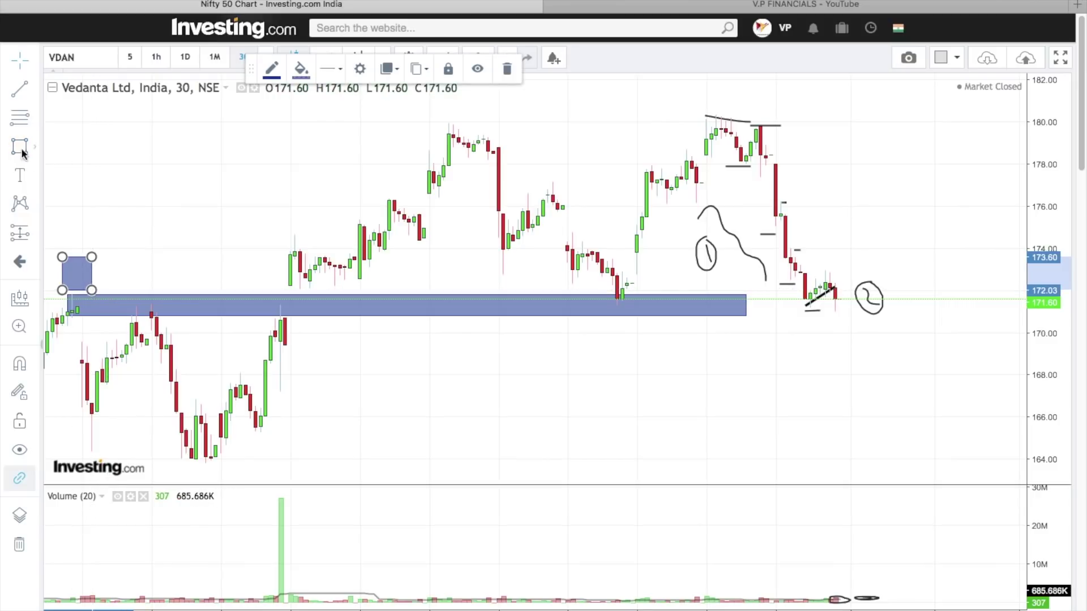
{"action": "left_click", "coordinate": [136, 259]}
{"action": "left_click", "coordinate": [167, 293]}
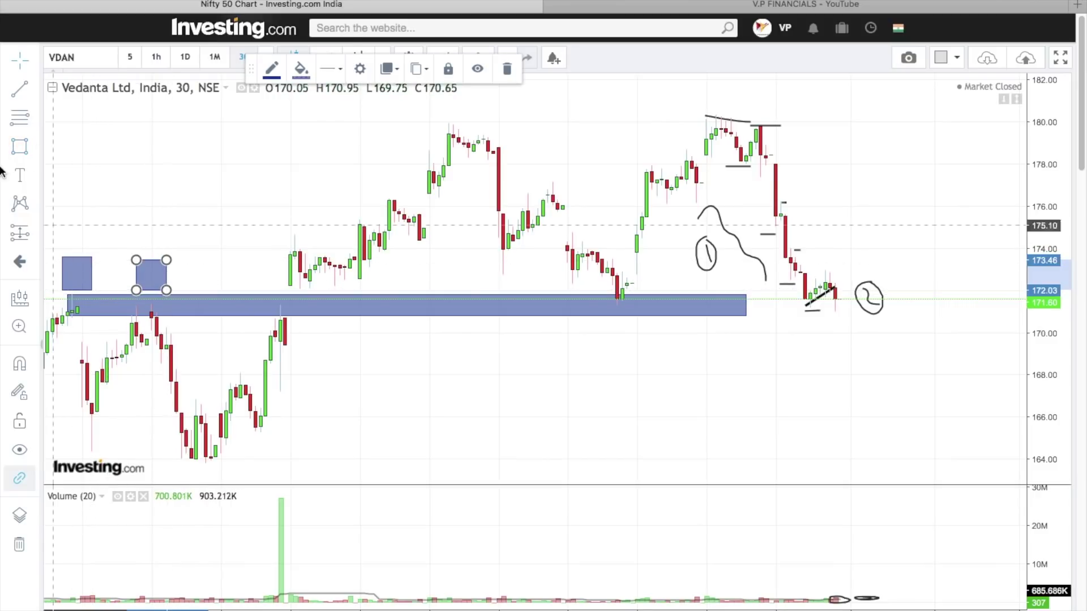
{"action": "left_click", "coordinate": [19, 146]}
{"action": "left_click", "coordinate": [271, 284]}
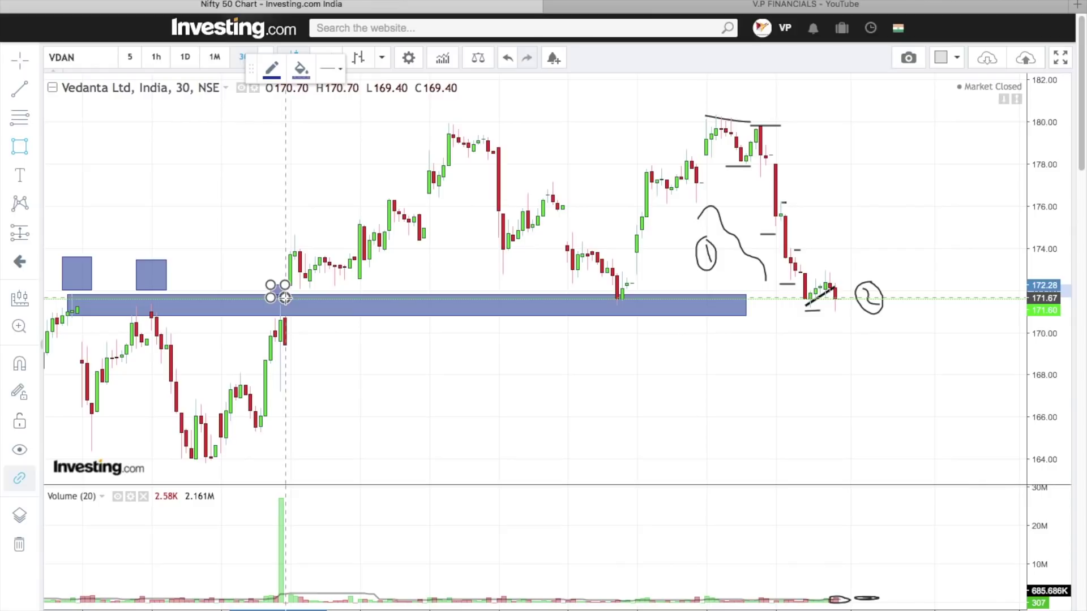
{"action": "left_click", "coordinate": [285, 299]}
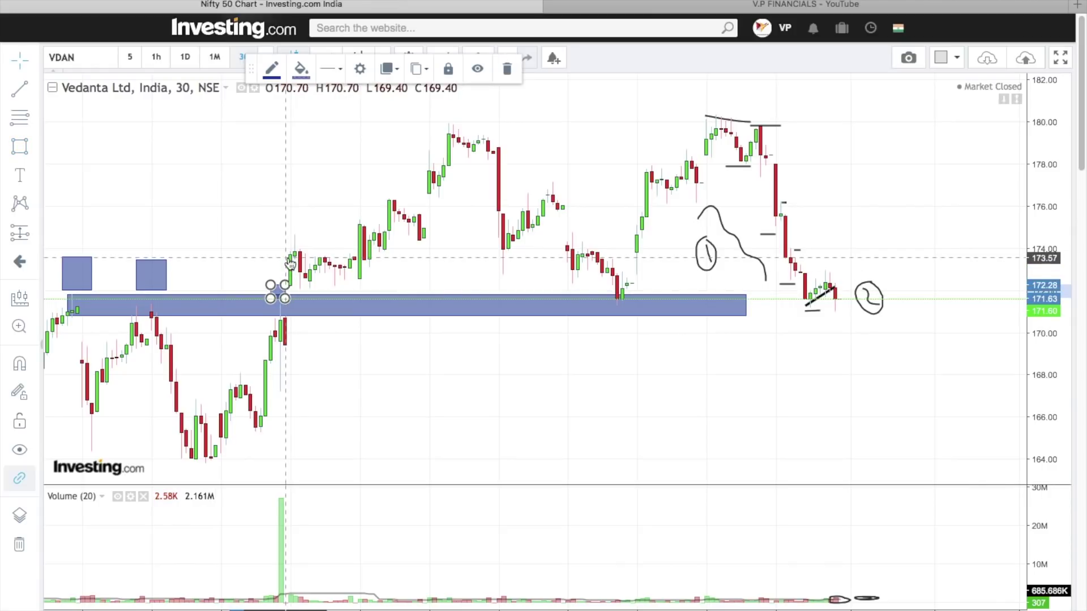
Draw a rising trend line from about 172.10 to 179.44 over the first upswing and a falling one from about 179.54 back to the zone
{"action": "left_click", "coordinate": [20, 89]}
{"action": "left_click", "coordinate": [290, 288]}
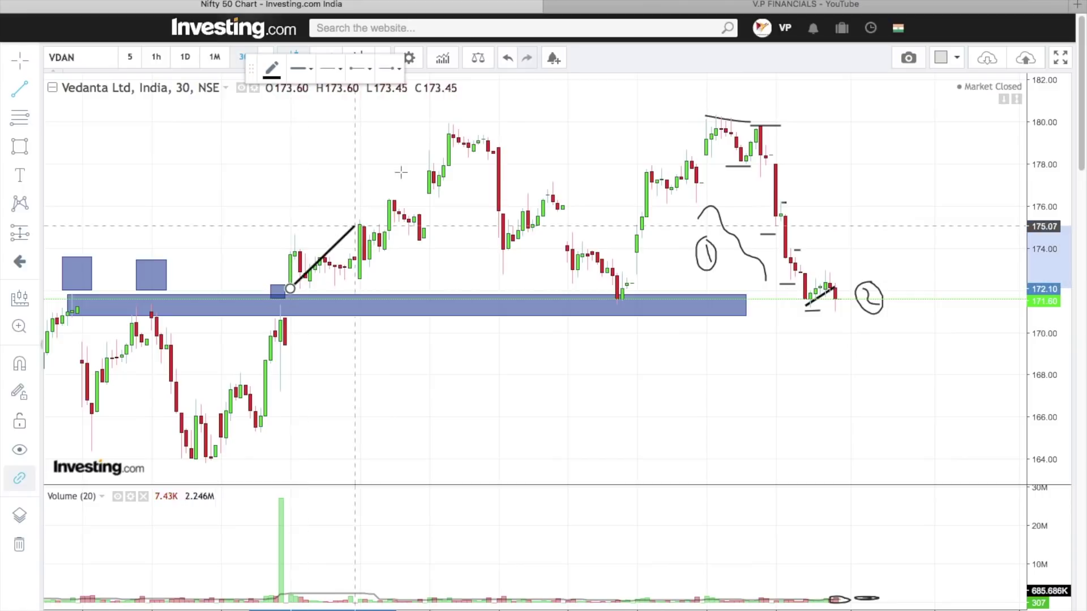
{"action": "left_click", "coordinate": [448, 134]}
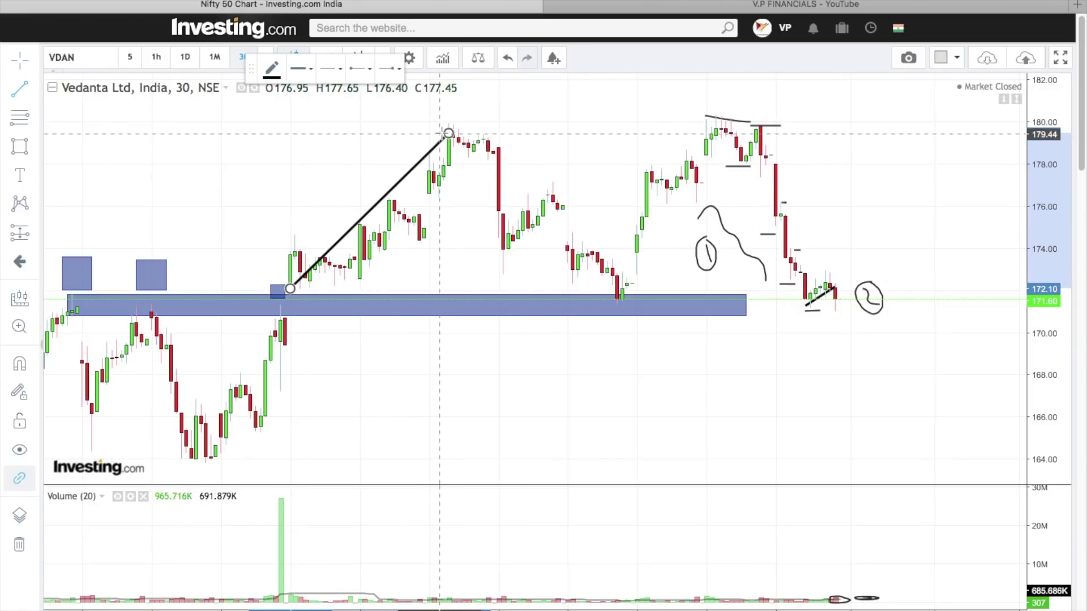
{"action": "left_click", "coordinate": [443, 132]}
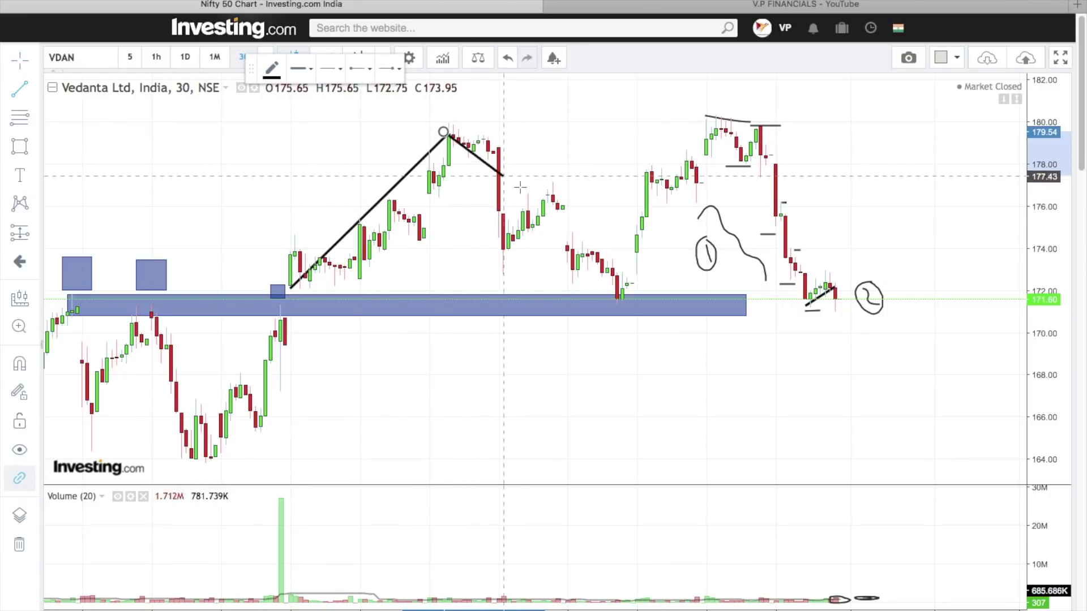
{"action": "left_click", "coordinate": [616, 295]}
Draw a rising trend line over the second upswing, about 171.70 to 179.94, and a falling one from about 179.65 to 171.38
{"action": "left_click", "coordinate": [20, 88]}
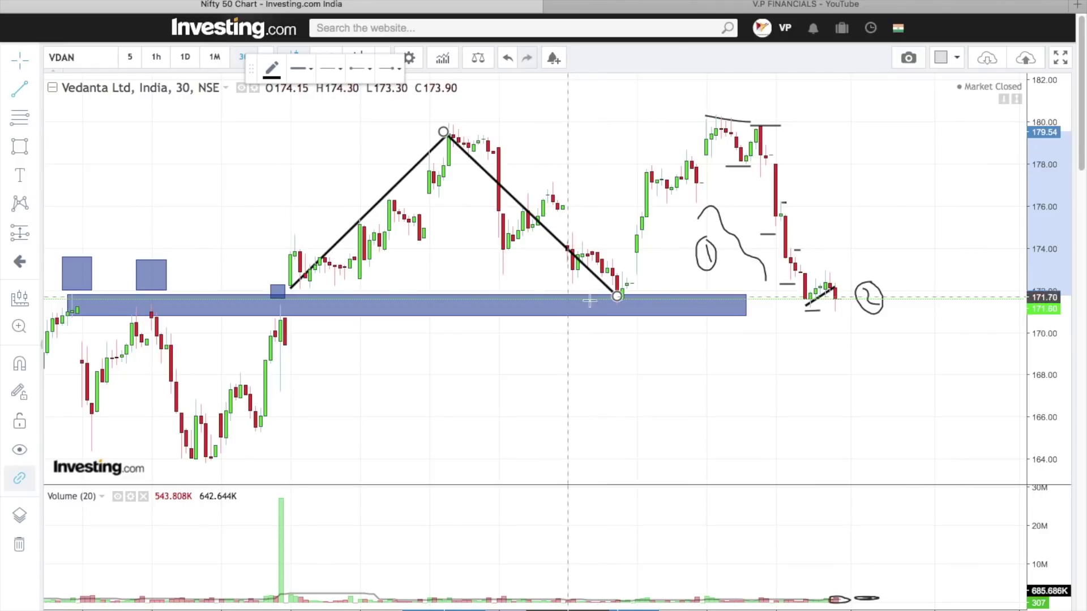
{"action": "left_click", "coordinate": [616, 296]}
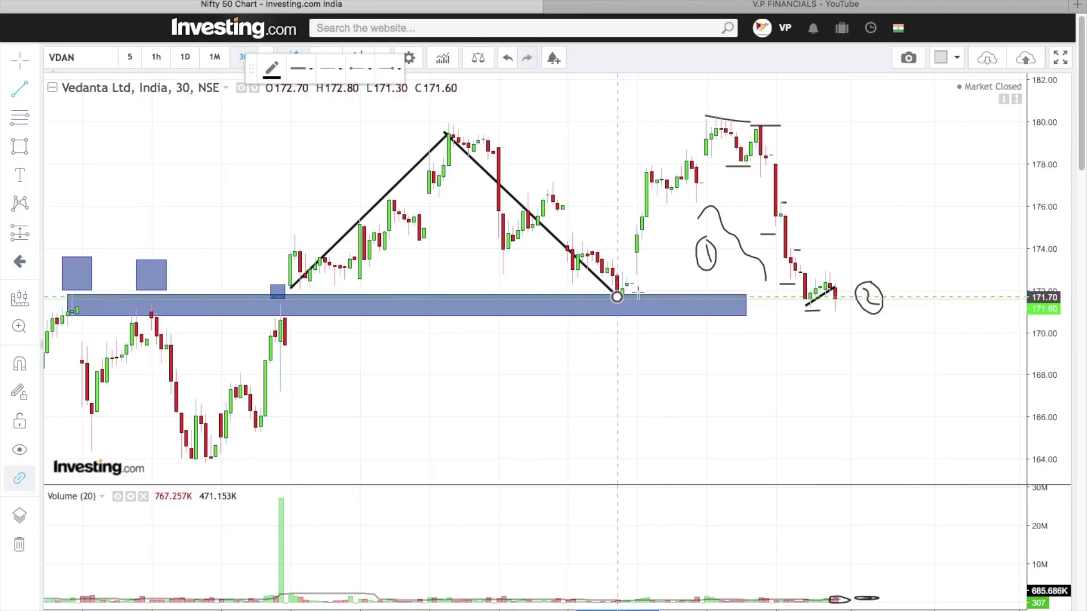
{"action": "left_click", "coordinate": [741, 123]}
{"action": "left_click", "coordinate": [746, 130]}
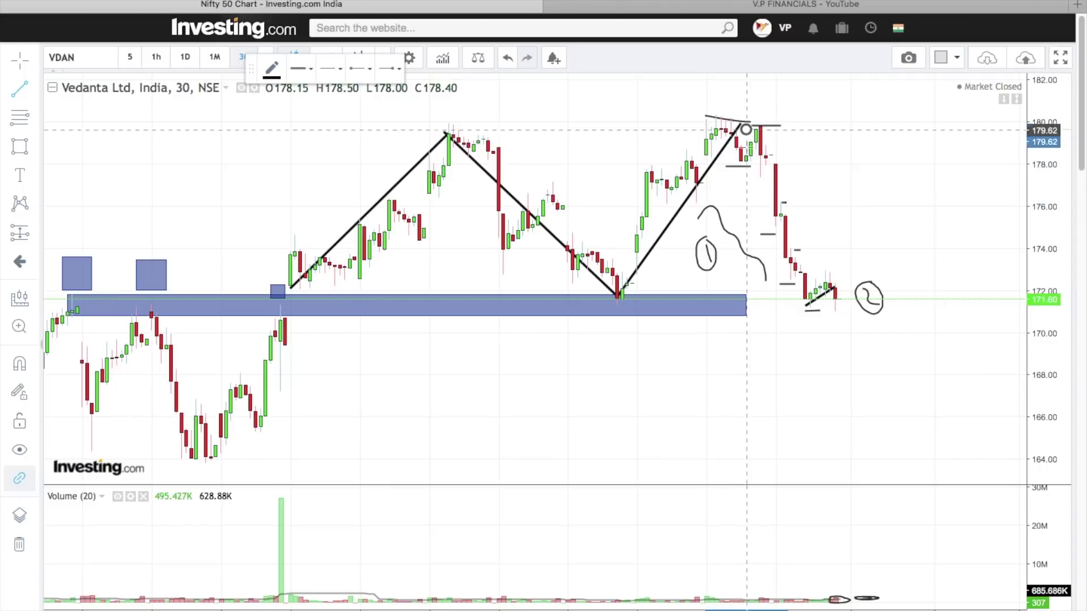
{"action": "left_click", "coordinate": [805, 303]}
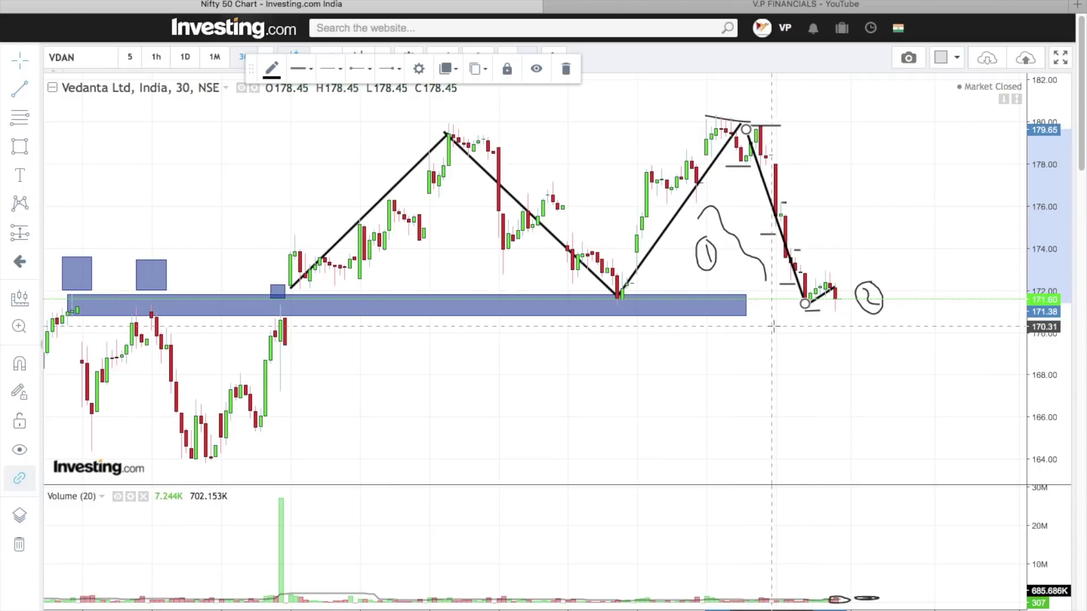
{"action": "left_click", "coordinate": [834, 289]}
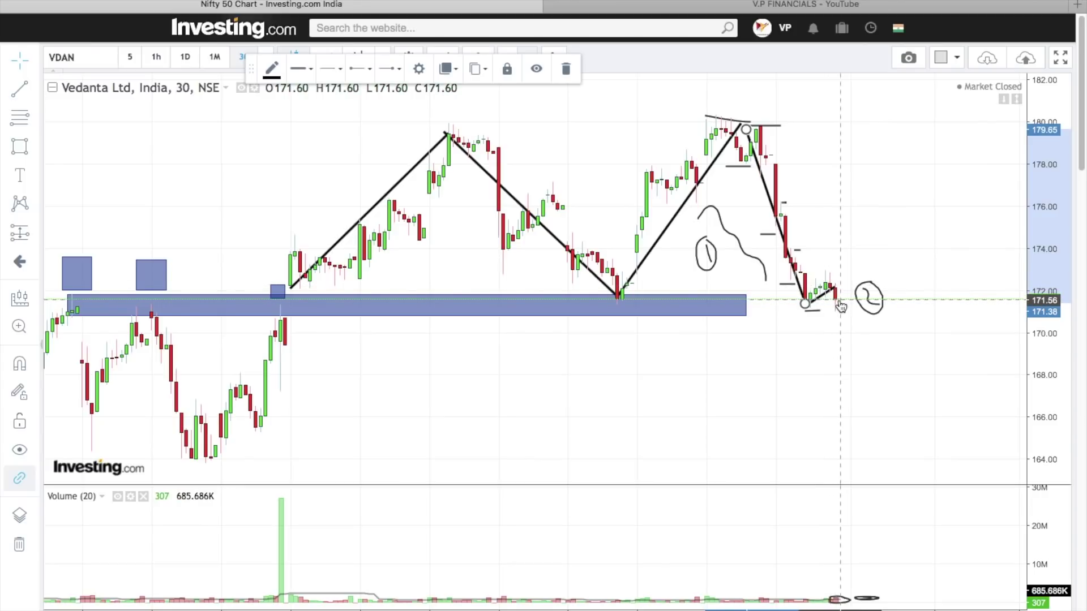
Brush a large oval around the small rectangles above the zone and short dashes beside the two later swing lows
{"action": "left_click", "coordinate": [36, 149]}
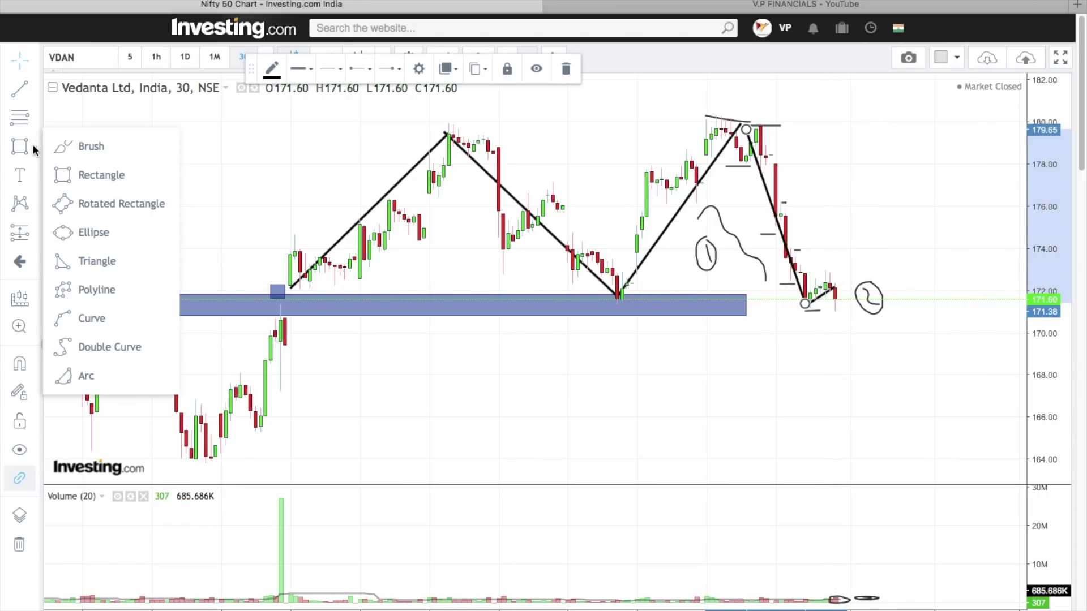
{"action": "left_click", "coordinate": [77, 148]}
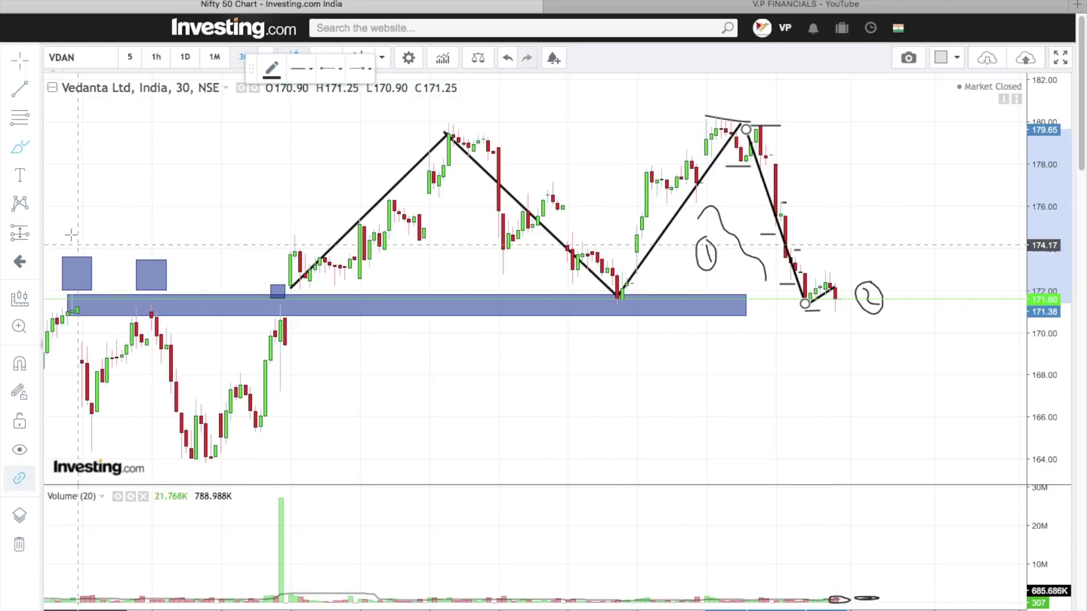
{"action": "mouse_move", "coordinate": [264, 254]}
{"action": "left_mouse_down"}
{"action": "mouse_move", "coordinate": [63, 249]}
{"action": "mouse_move", "coordinate": [61, 299]}
{"action": "mouse_move", "coordinate": [195, 322]}
{"action": "mouse_move", "coordinate": [277, 270]}
{"action": "mouse_move", "coordinate": [263, 254]}
{"action": "left_mouse_up"}
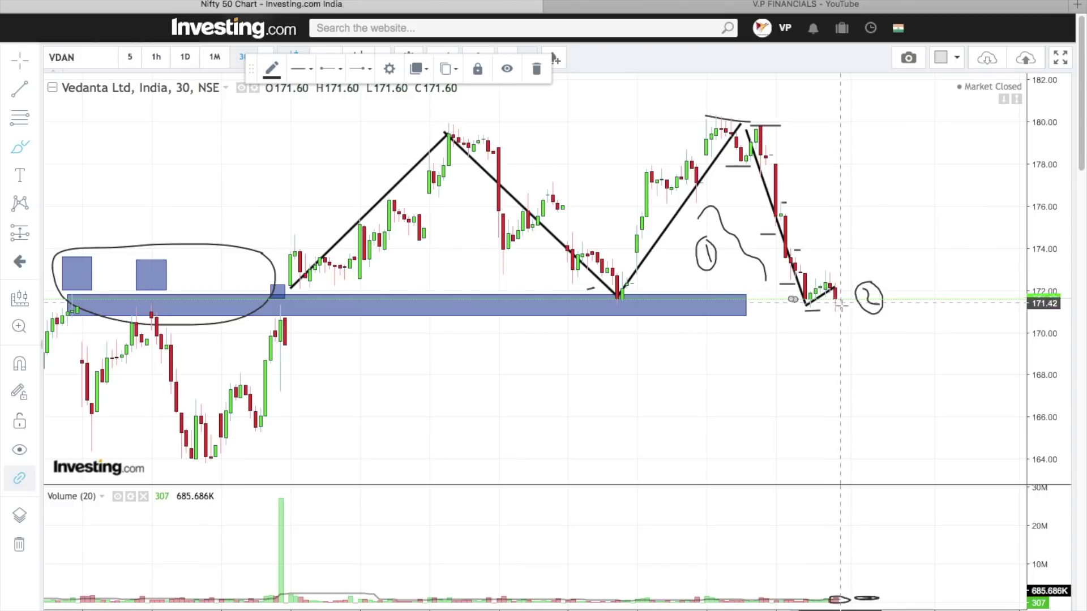
{"action": "right_click", "coordinate": [850, 366]}
{"action": "left_click", "coordinate": [774, 369]}
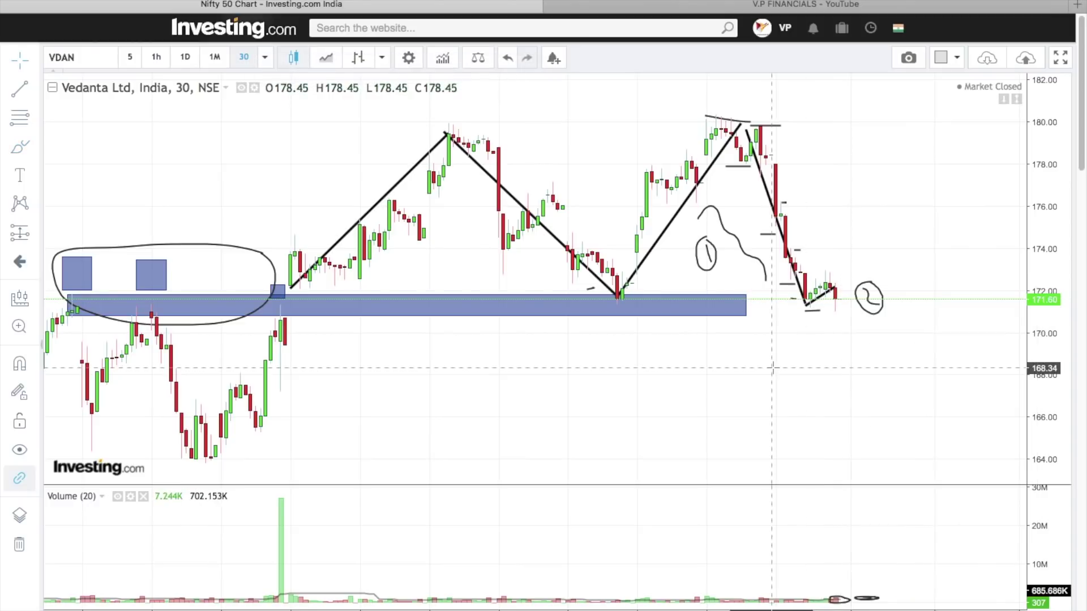
Draw a small rectangle about 170.77 to 171.42 at the latest lows and place the text "171 entry" beneath it
{"action": "left_click", "coordinate": [34, 148]}
{"action": "left_click", "coordinate": [85, 177]}
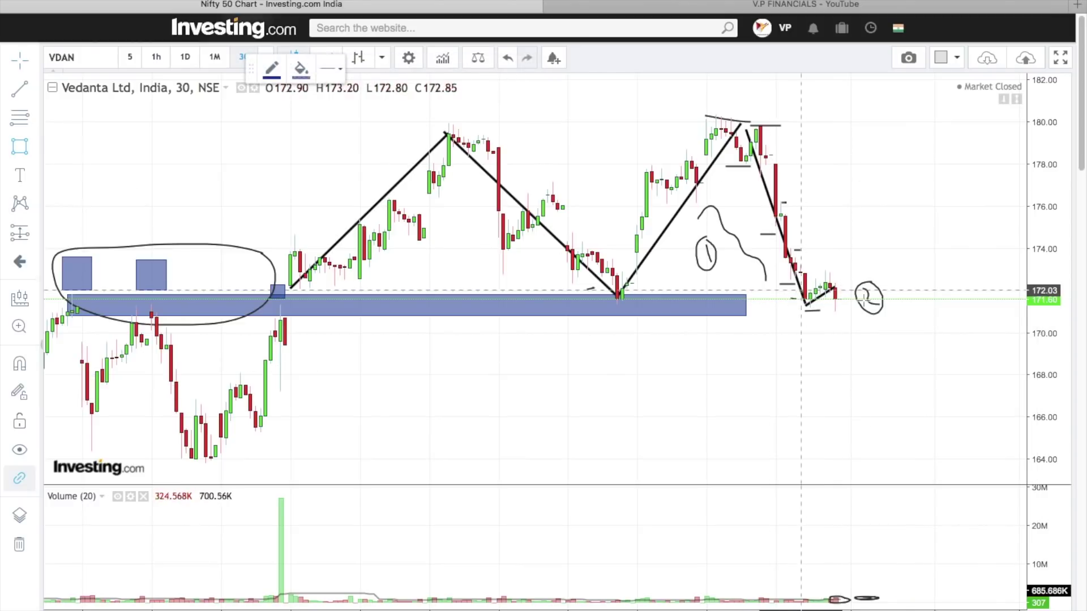
{"action": "left_click_drag", "start_coordinate": [814, 304], "coordinate": [846, 311]}
{"action": "left_click", "coordinate": [855, 317]}
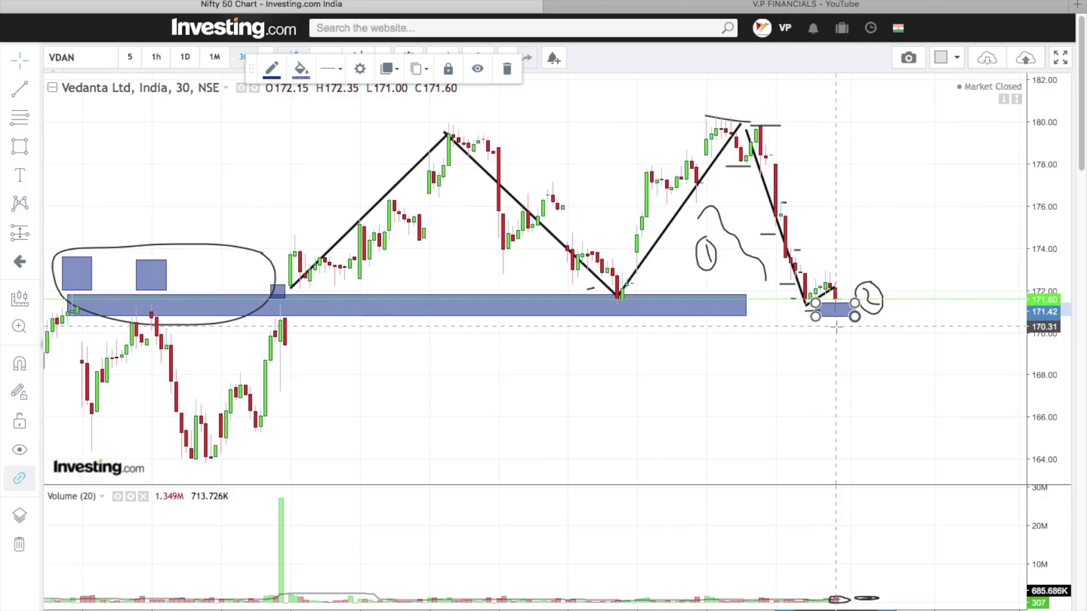
{"action": "left_click", "coordinate": [19, 175]}
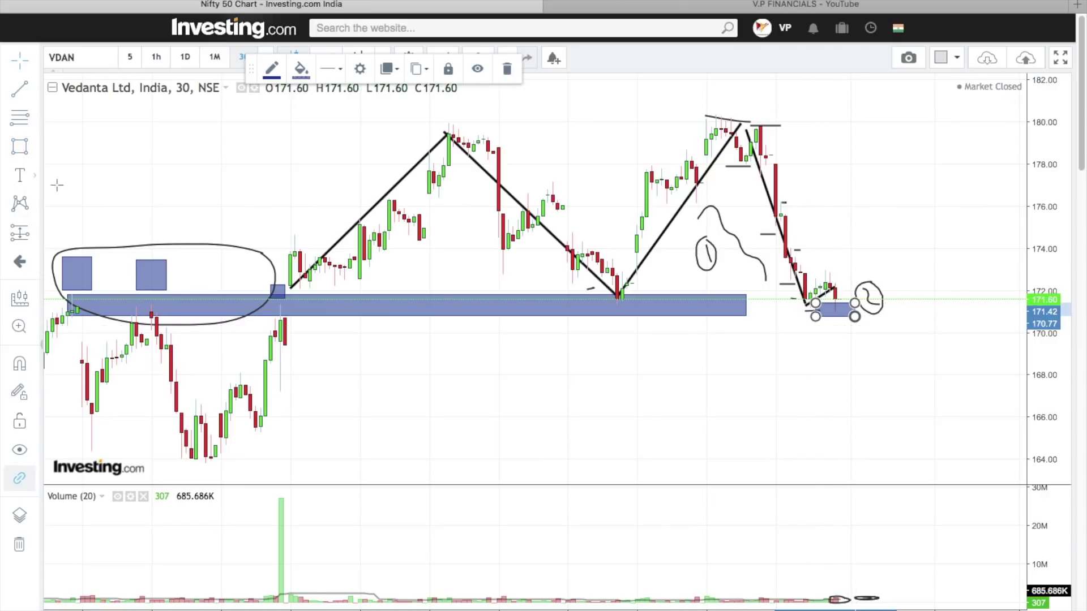
{"action": "left_click", "coordinate": [820, 361]}
{"action": "type", "text": "171 entry"}
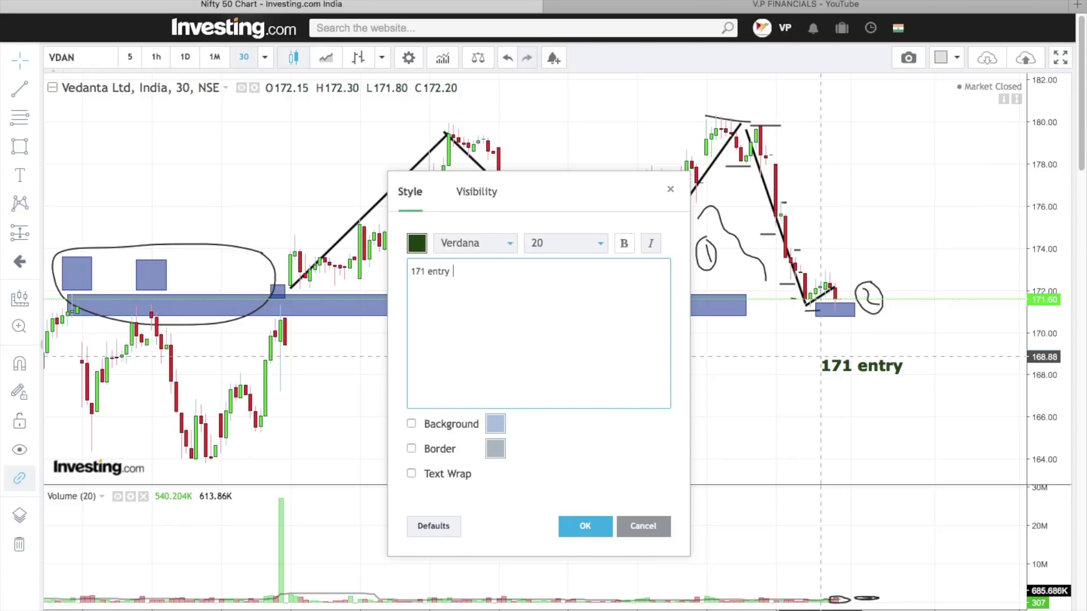
{"action": "left_click", "coordinate": [585, 526]}
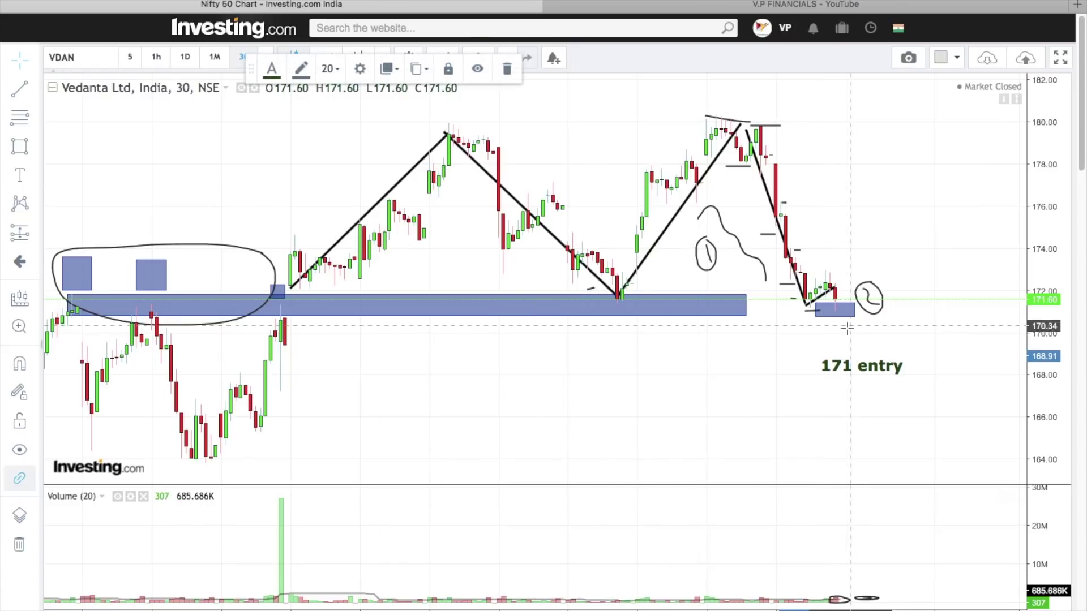
{"action": "left_click_drag", "start_coordinate": [860, 369], "coordinate": [840, 338]}
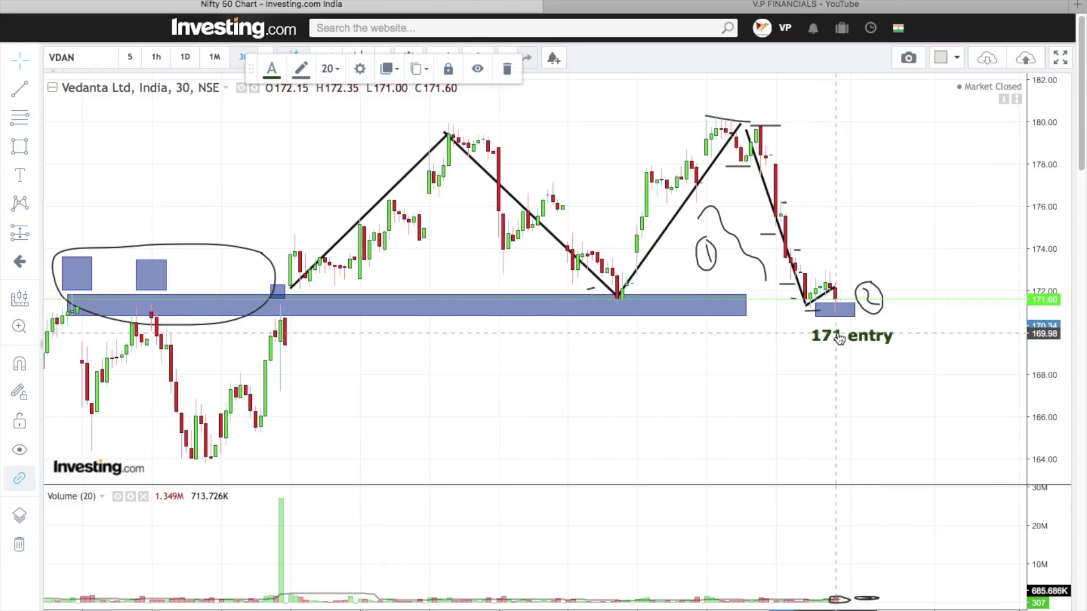
Draw a small rectangle over the top of the latest pullback candles and place the text "173 sl" above it
{"action": "left_click", "coordinate": [21, 152]}
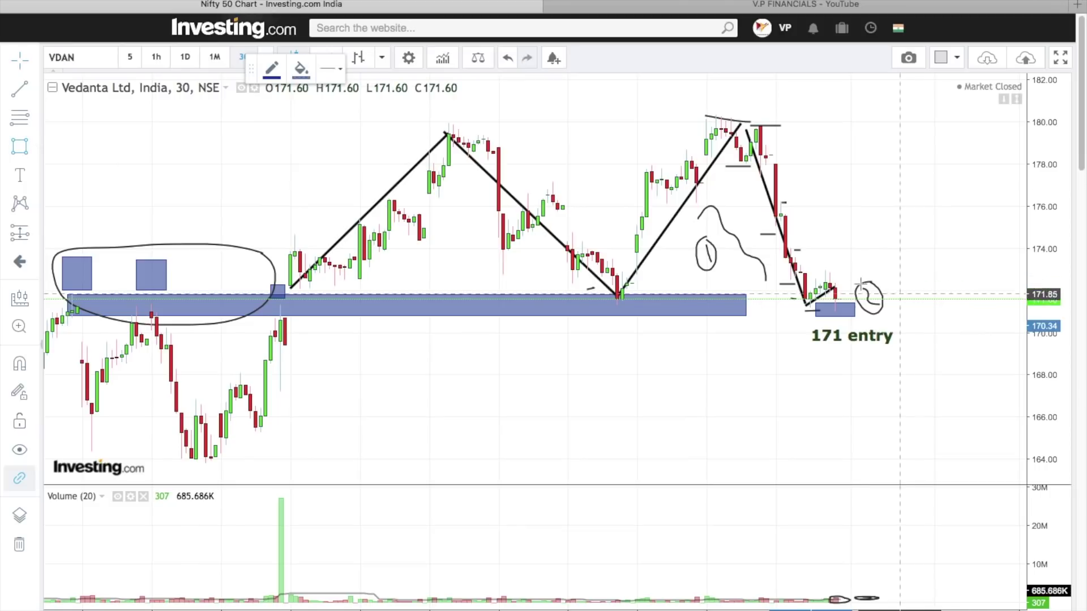
{"action": "left_click", "coordinate": [825, 278]}
{"action": "left_click", "coordinate": [860, 286]}
{"action": "left_click", "coordinate": [19, 181]}
{"action": "left_click", "coordinate": [856, 255]}
{"action": "type", "text": "173 sl"}
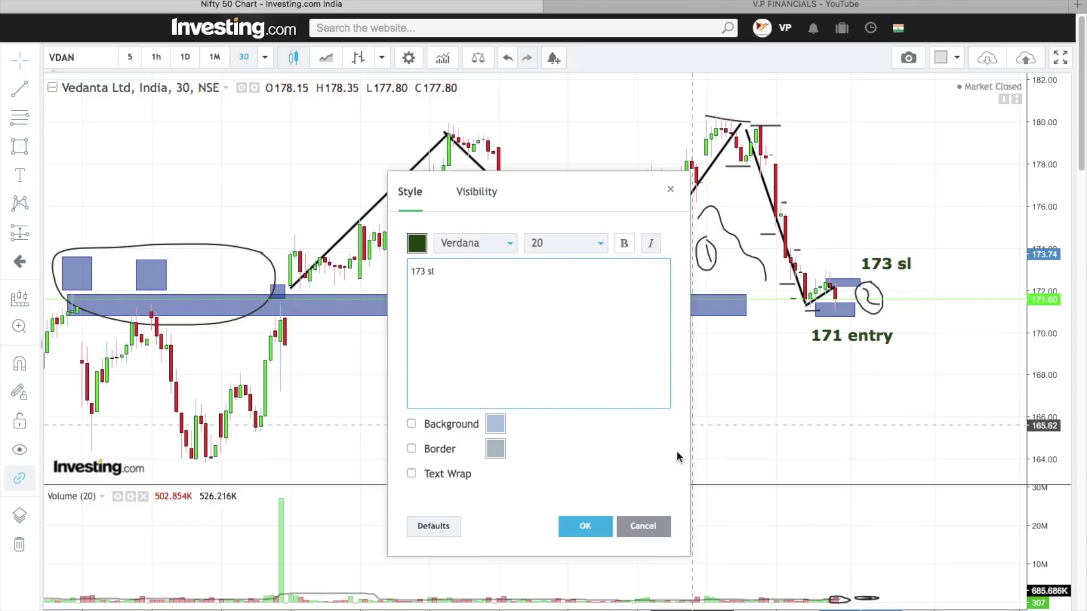
{"action": "left_click", "coordinate": [585, 526]}
{"action": "left_click_drag", "start_coordinate": [880, 263], "coordinate": [859, 265]}
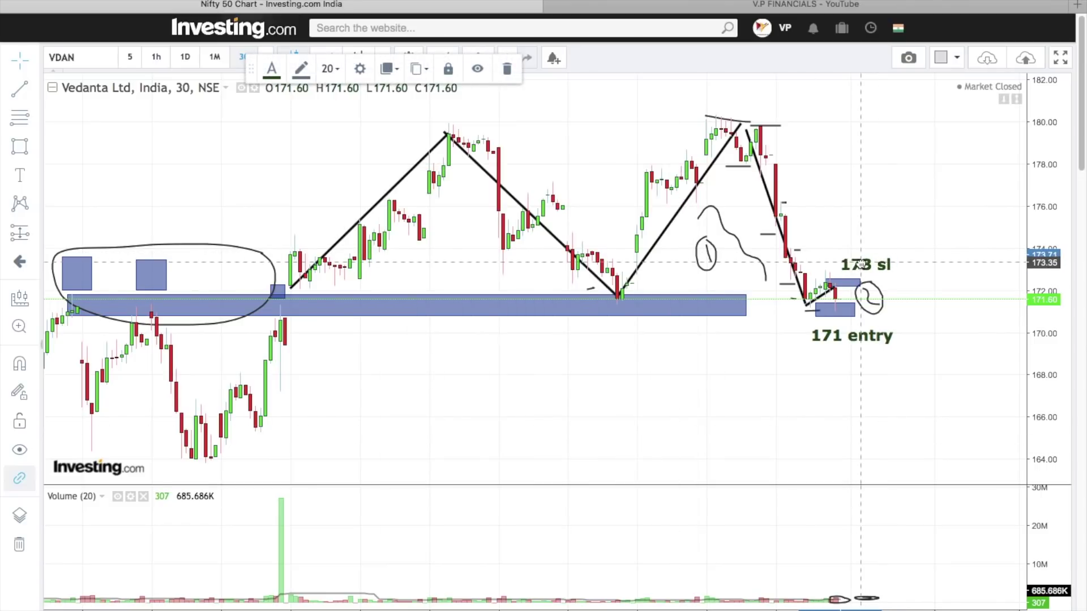
{"action": "left_click", "coordinate": [204, 287]}
Draw a long thin rectangle about 167.05 to 167.59 from the earlier swing and place the text "167 target 1" at its right end
{"action": "left_click", "coordinate": [20, 144]}
{"action": "left_click_drag", "start_coordinate": [221, 384], "coordinate": [805, 395]}
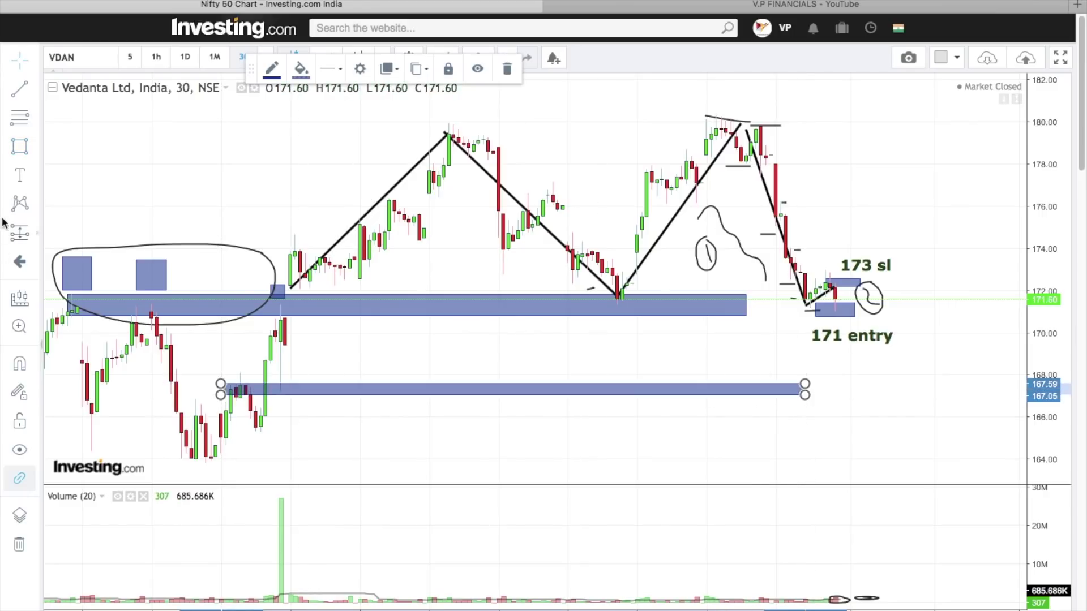
{"action": "left_click", "coordinate": [19, 175]}
{"action": "left_click", "coordinate": [85, 174]}
{"action": "left_click", "coordinate": [830, 386]}
{"action": "type", "text": "167 target"}
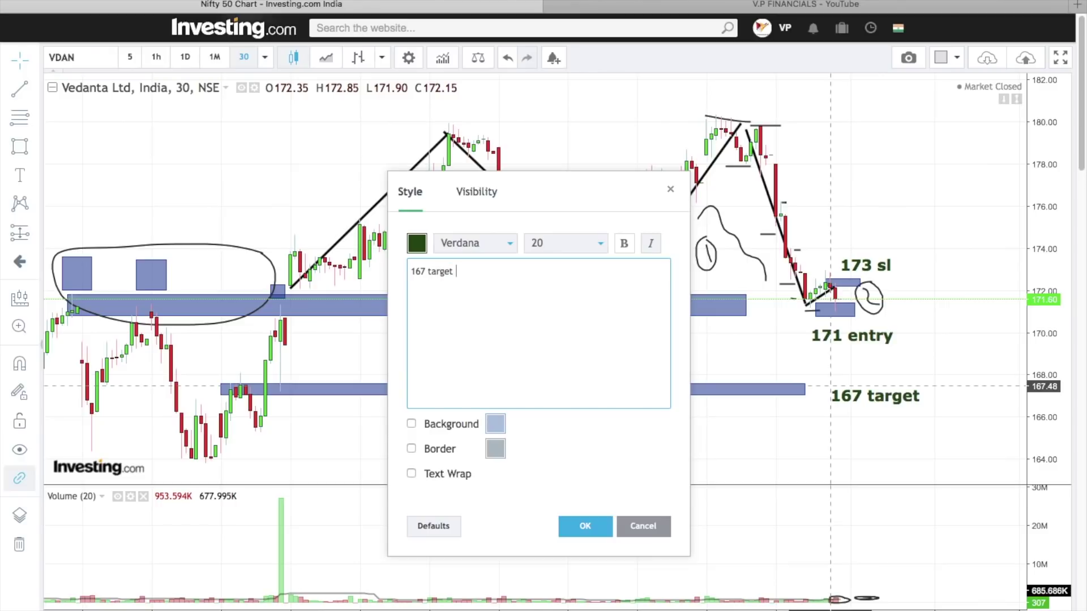
{"action": "type", "text": " 1"}
{"action": "left_click", "coordinate": [584, 526]}
{"action": "left_click_drag", "start_coordinate": [860, 395], "coordinate": [853, 391]}
Draw a long rectangle about 164.01 to 165.08 from the earliest lows and place the text "164 target 2" at its right end
{"action": "left_click", "coordinate": [19, 147]}
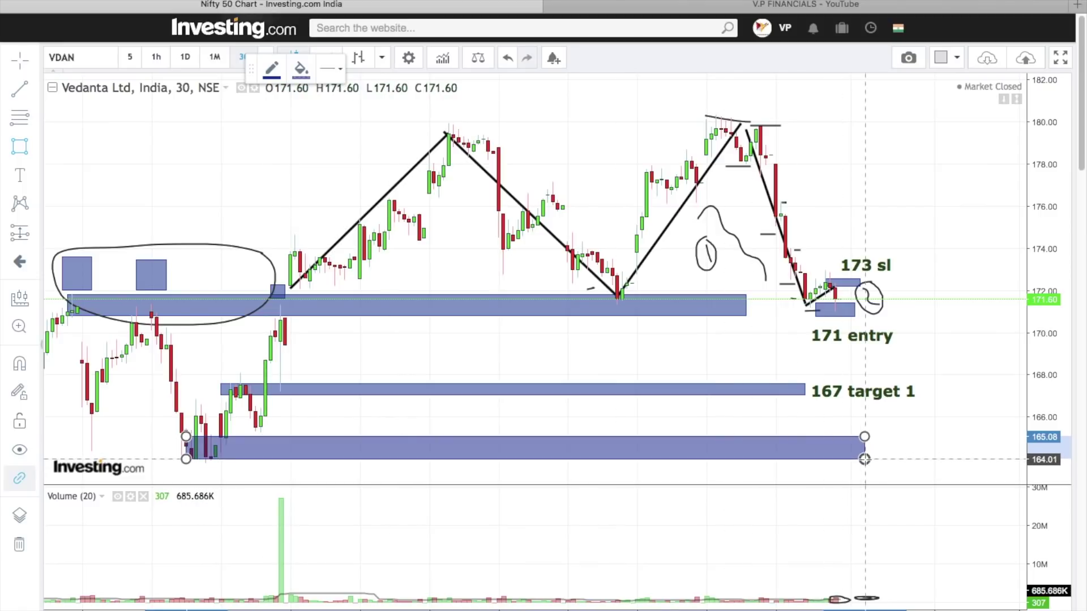
{"action": "left_click", "coordinate": [864, 459]}
{"action": "left_click", "coordinate": [19, 175]}
{"action": "left_click", "coordinate": [884, 439]}
{"action": "type", "text": "164 target 2"}
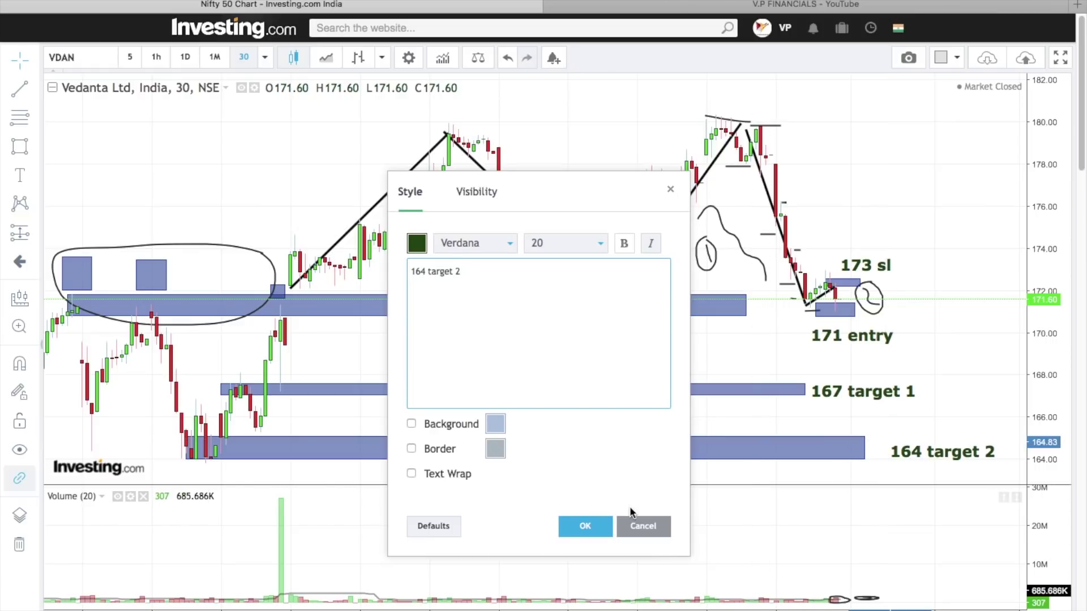
{"action": "left_click", "coordinate": [585, 526]}
{"action": "left_click_drag", "start_coordinate": [931, 451], "coordinate": [911, 450]}
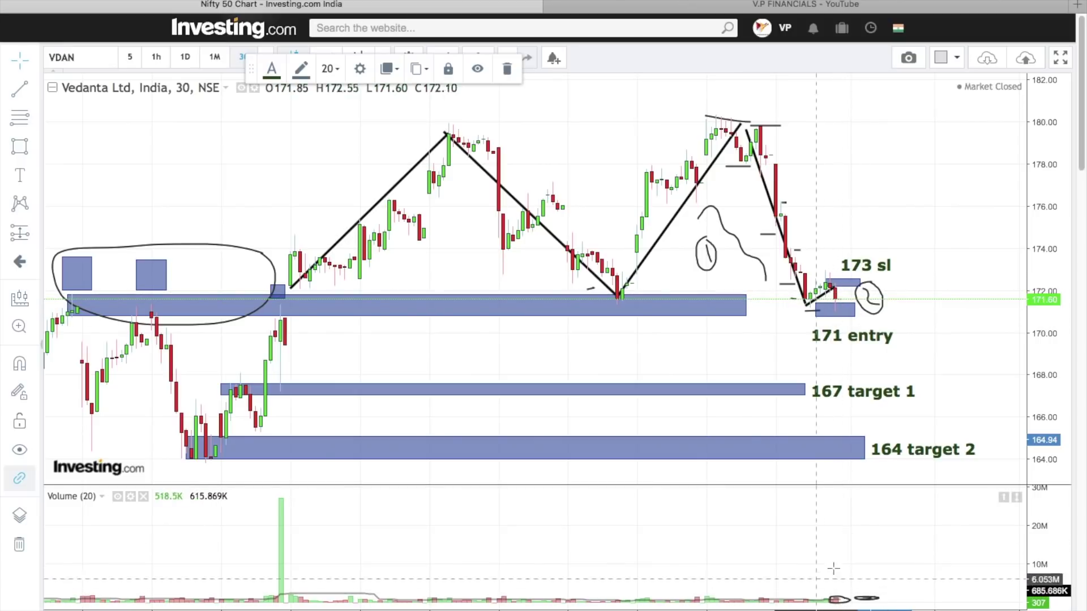
Move the "171 entry", "173 sl" and "164 target 2" labels slightly closer to their rectangles
{"action": "left_click_drag", "start_coordinate": [876, 336], "coordinate": [875, 330]}
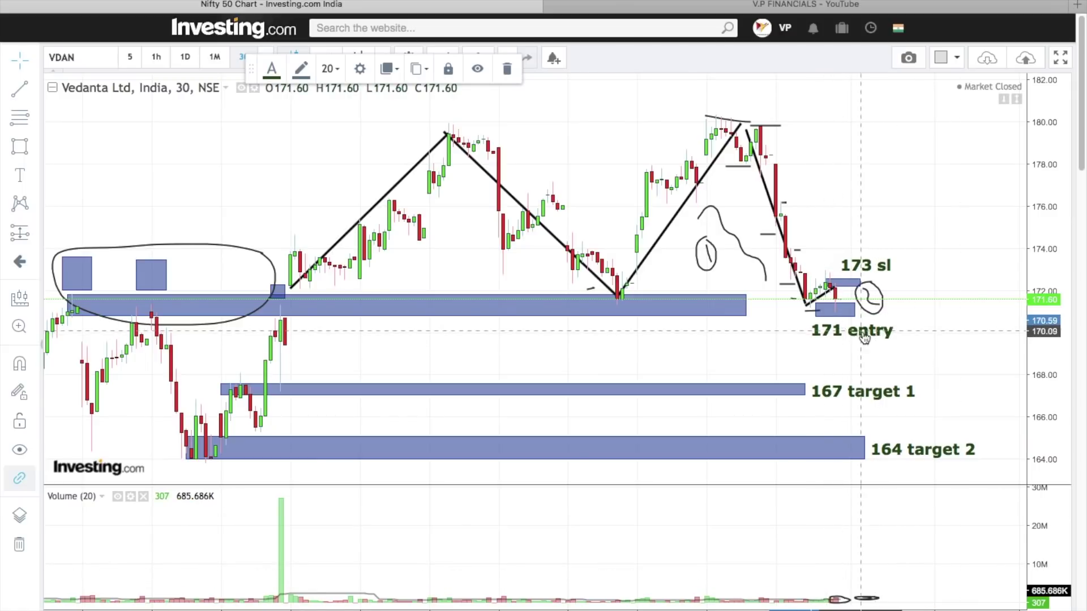
{"action": "left_click_drag", "start_coordinate": [886, 275], "coordinate": [876, 275]}
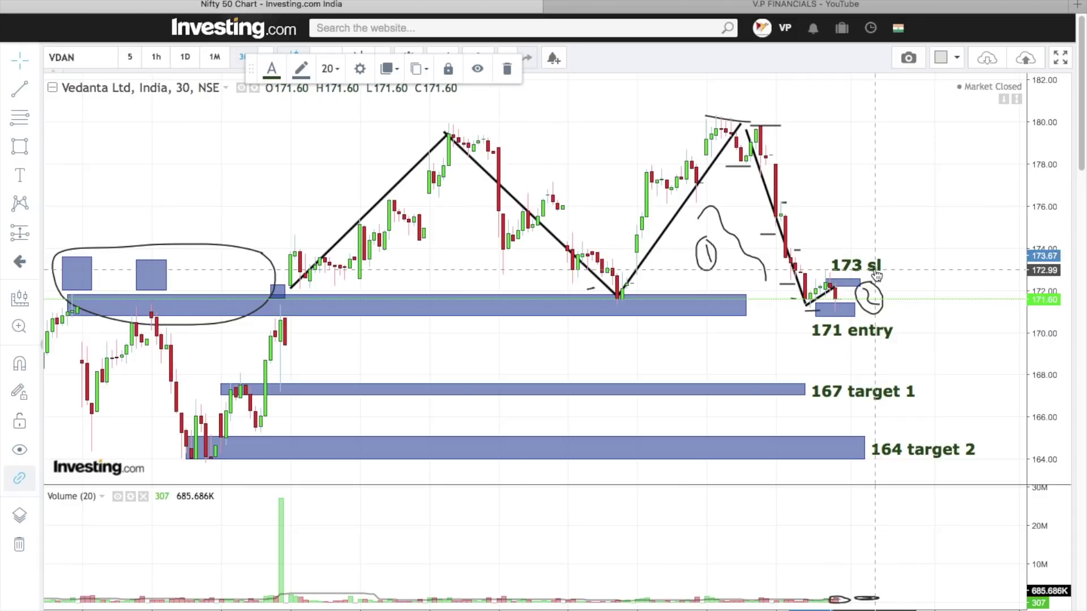
{"action": "left_click_drag", "start_coordinate": [912, 448], "coordinate": [906, 446]}
{"action": "left_click", "coordinate": [926, 241]}
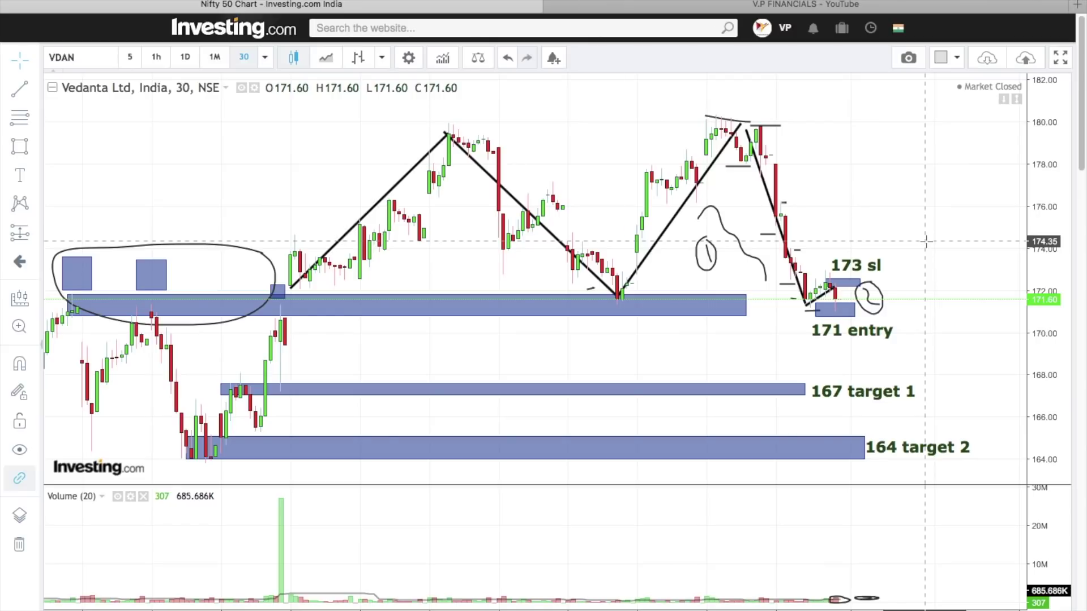
{"action": "mouse_move", "coordinate": [928, 0]}
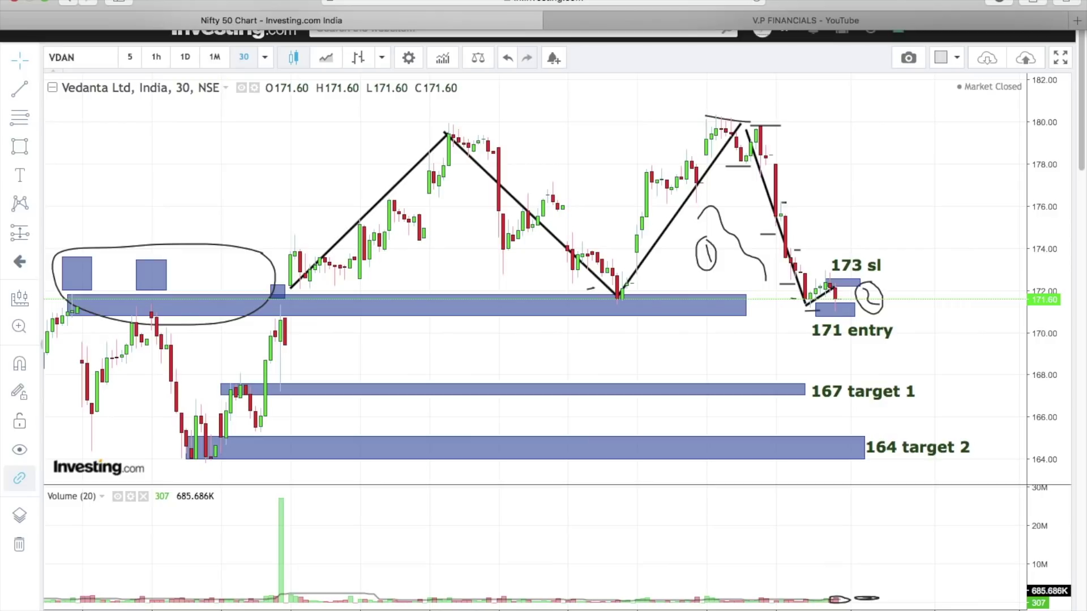